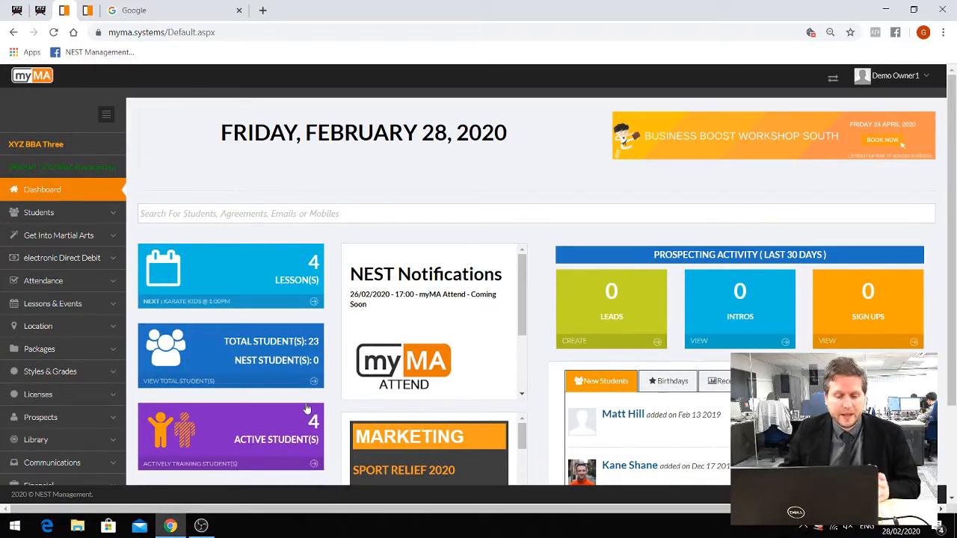
Scroll down the myMA dashboard and expand Packages in the left sidebar
scroll(367, 267, down, 1)
scroll(367, 268, down, 1)
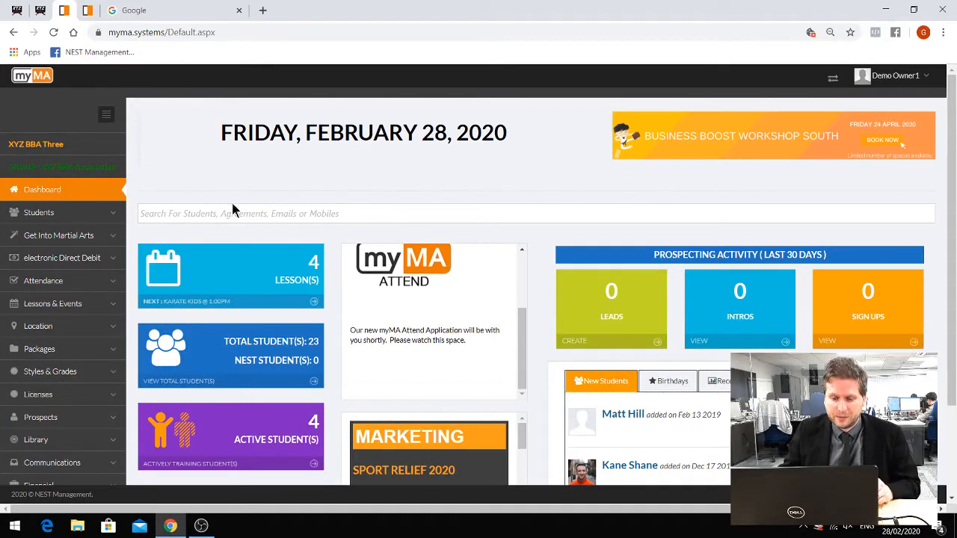
scroll(365, 238, down, 2)
click(72, 237)
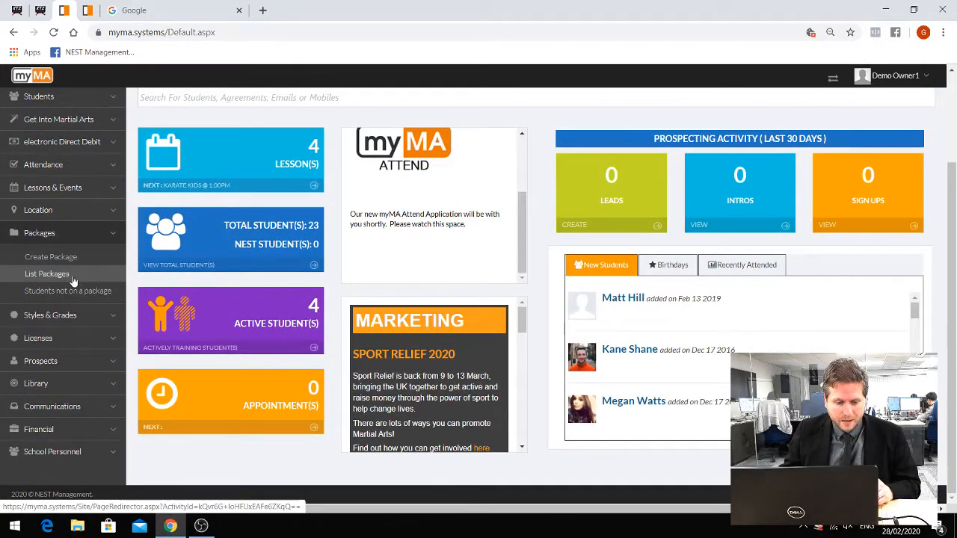
Load myMA's List Packages page, then switch to the academy site's WordPress dashboard
click(47, 273)
click(42, 9)
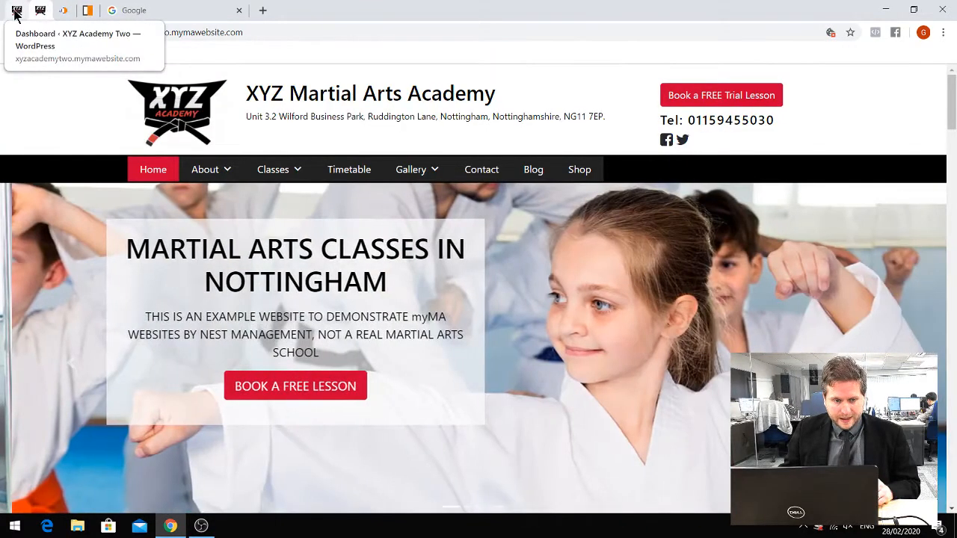
click(16, 10)
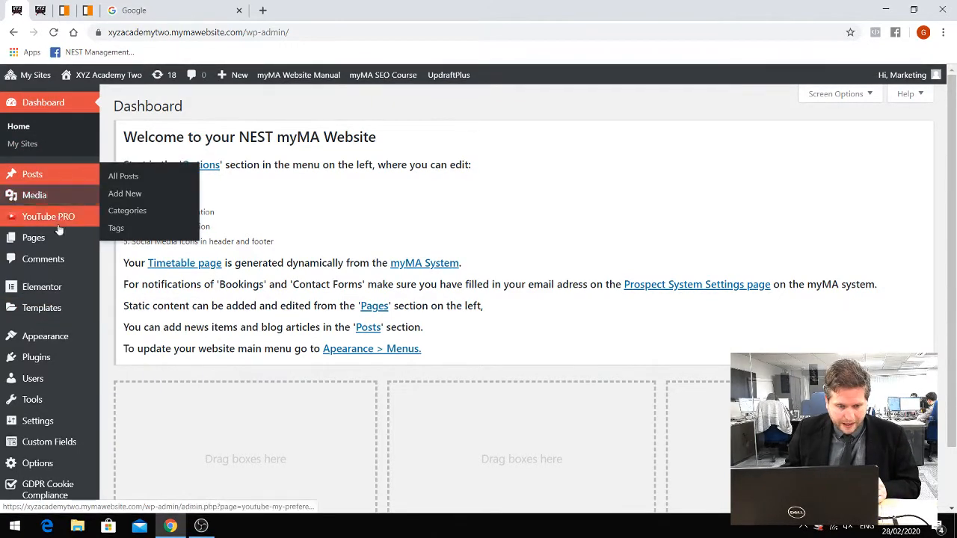
Add a new WordPress page titled 'Test Package Page' and edit it with Elementor
mouse_move(57, 240)
click(128, 258)
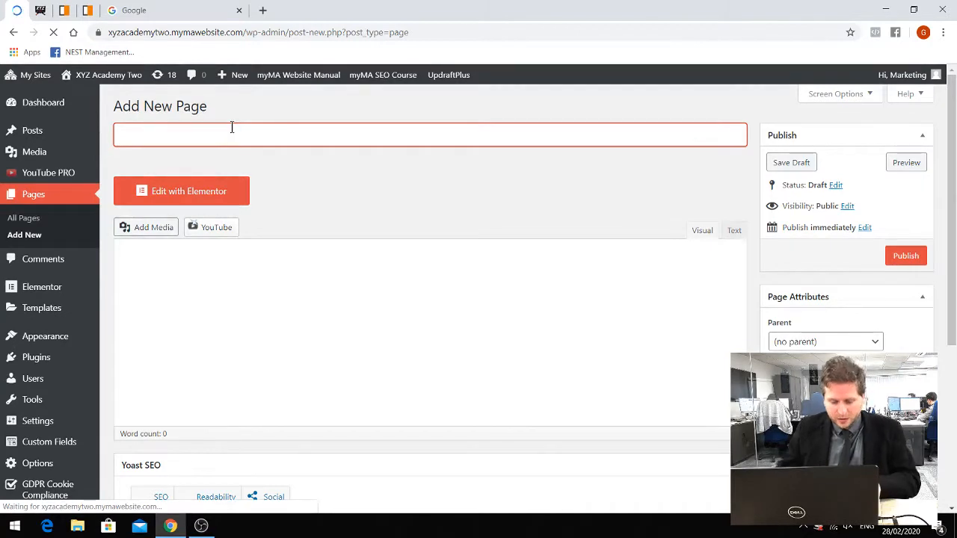
text(Test )
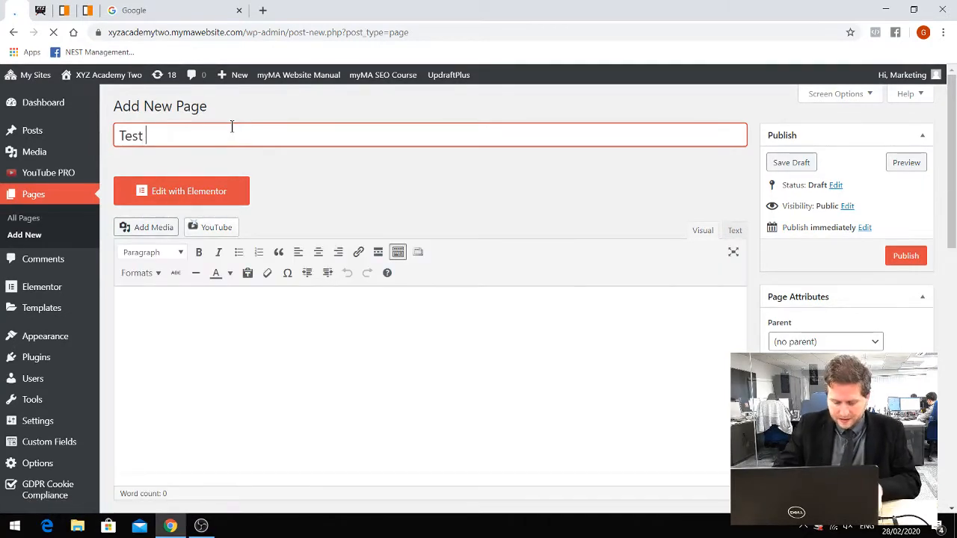
text(Package Page)
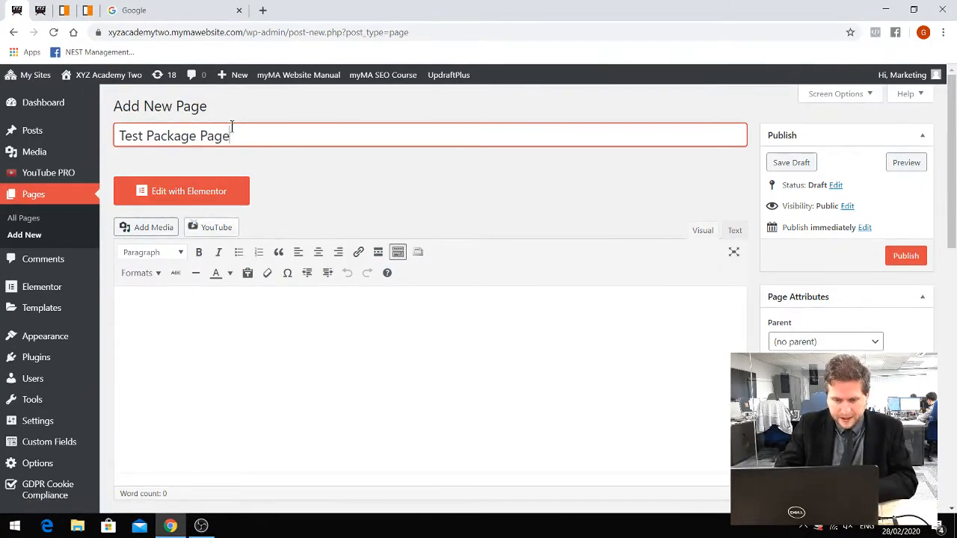
click(294, 171)
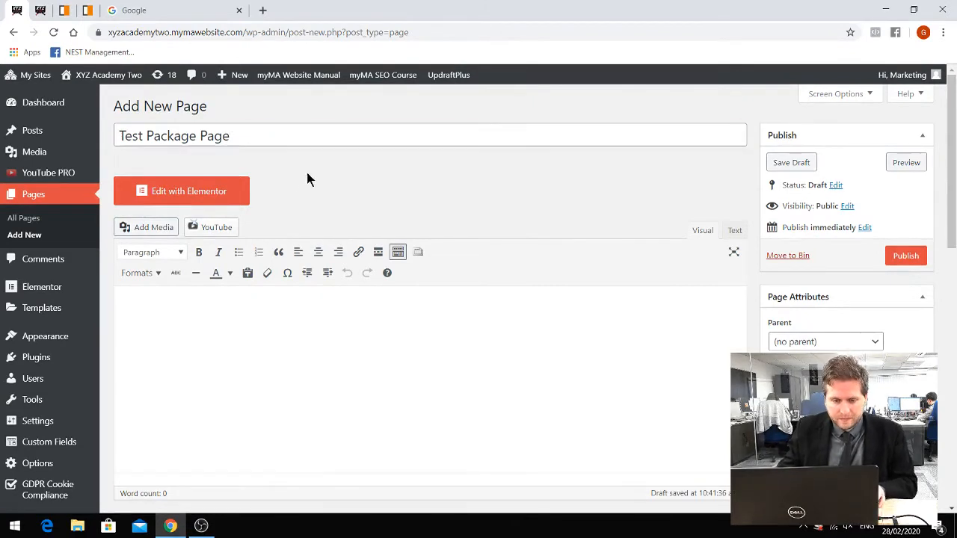
click(214, 193)
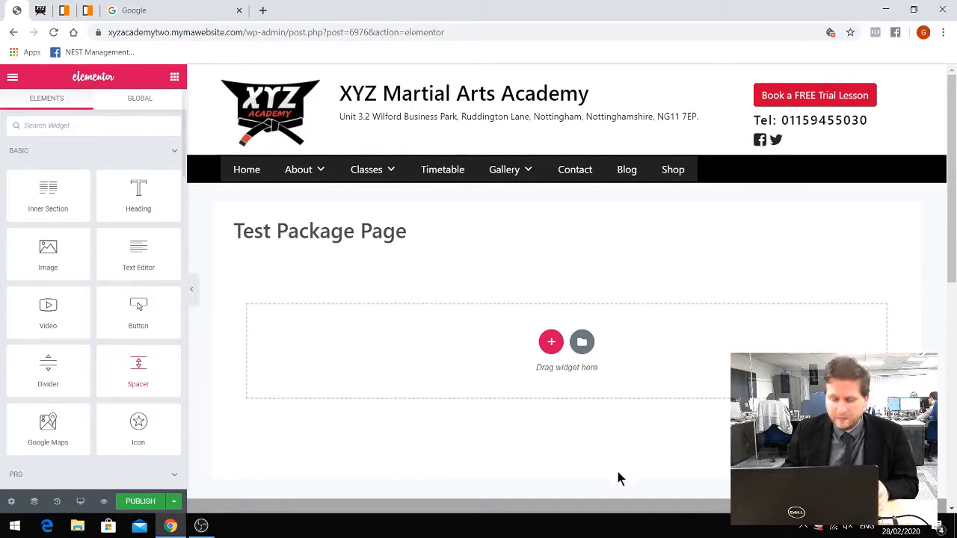
Insert a section with three equal columns under the 'Test Package Page' heading
scroll(351, 169, down, 1)
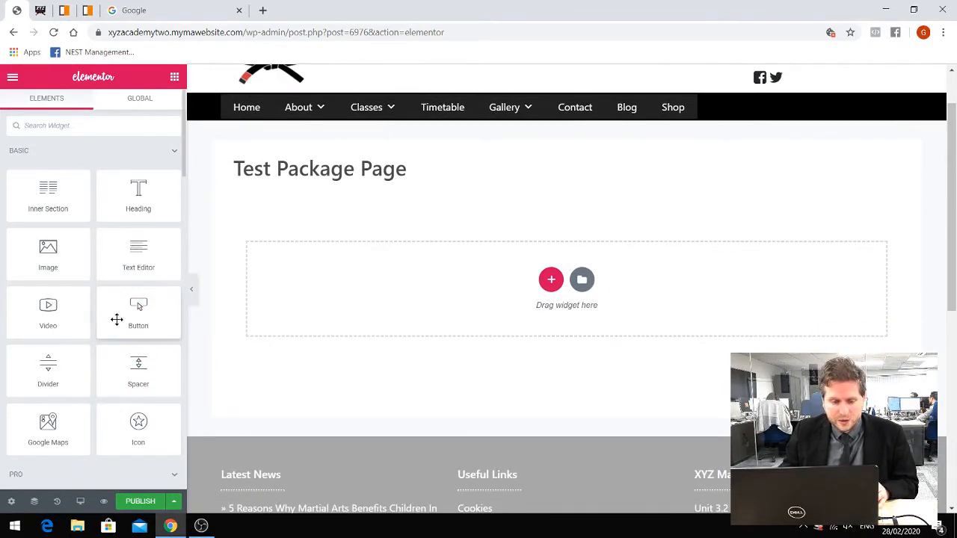
scroll(112, 338, down, 10)
scroll(125, 361, up, 10)
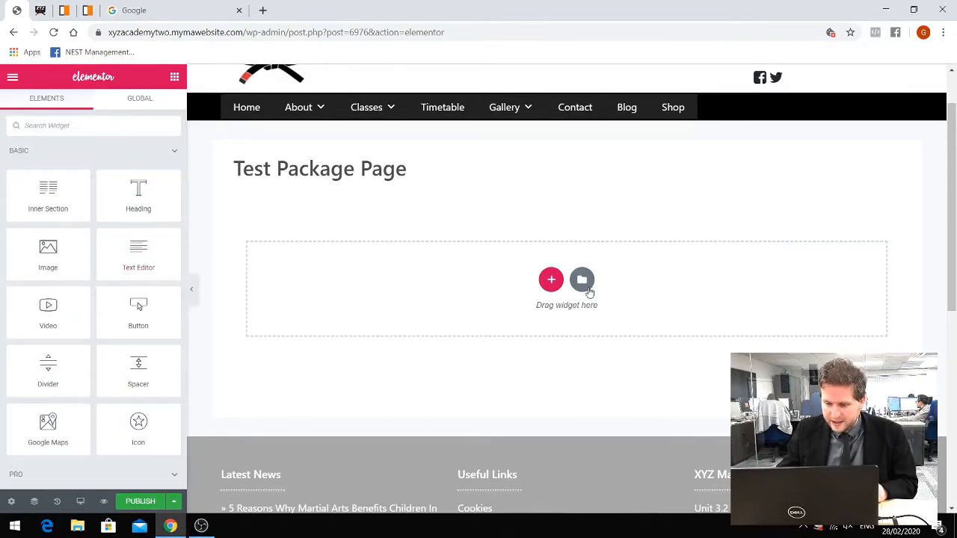
click(551, 279)
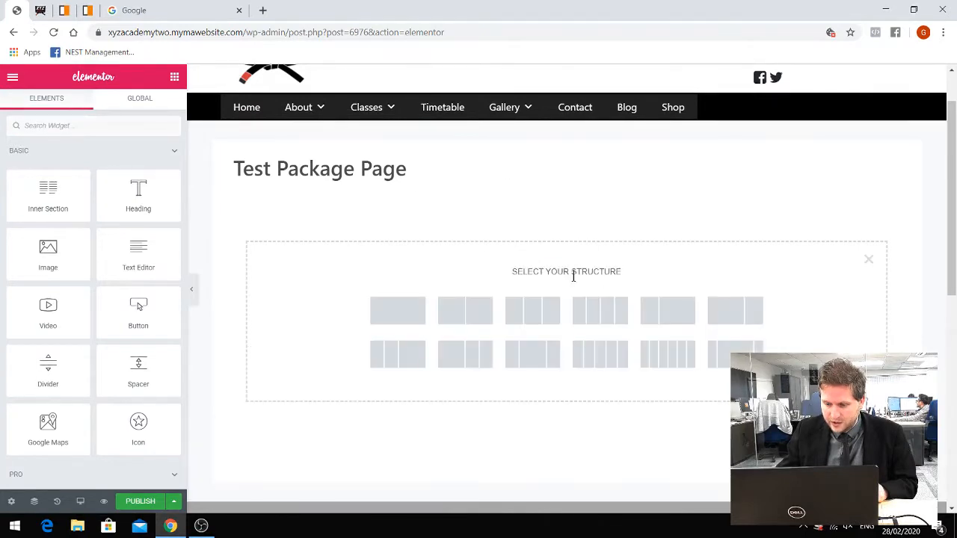
click(546, 314)
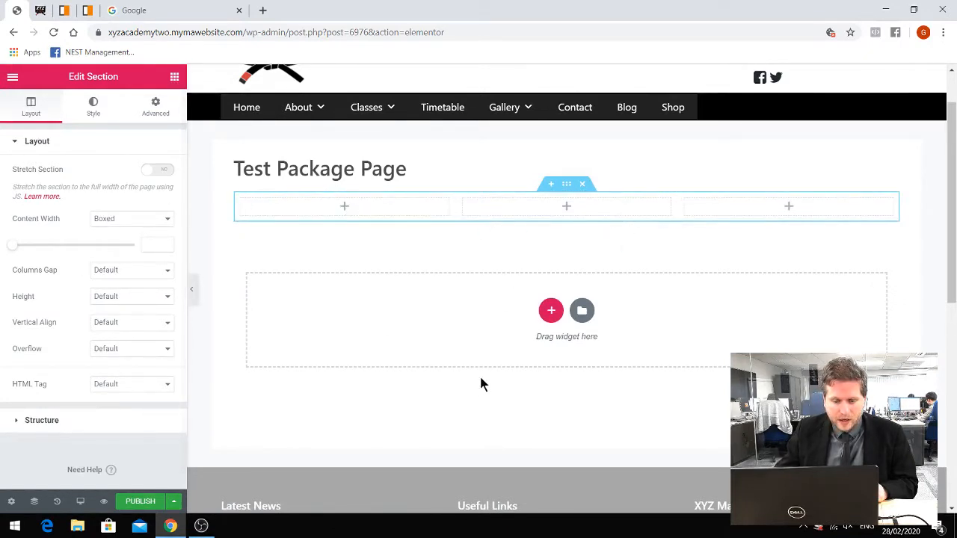
click(176, 80)
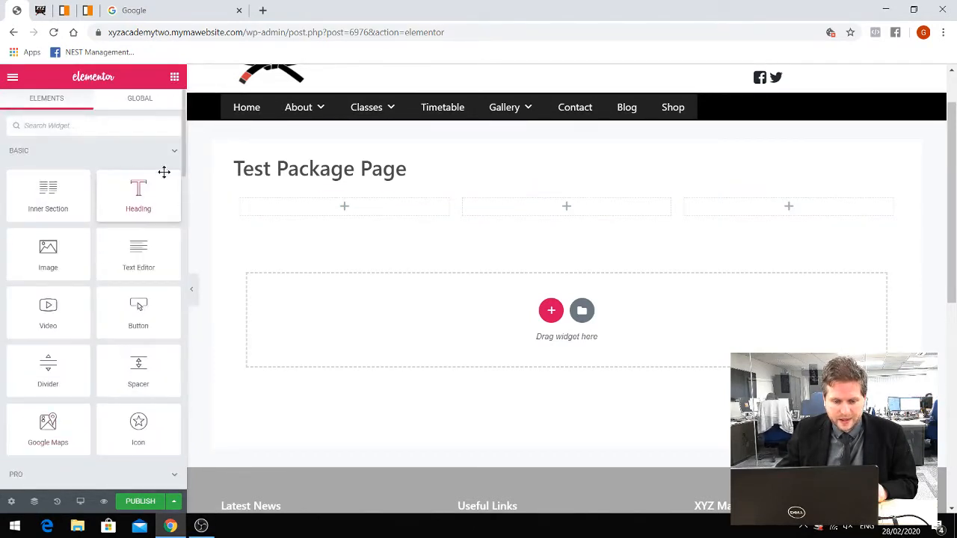
Drag a Price Table widget, found by searching 'price', into the first column, then view myMA's packages
click(106, 129)
text(price)
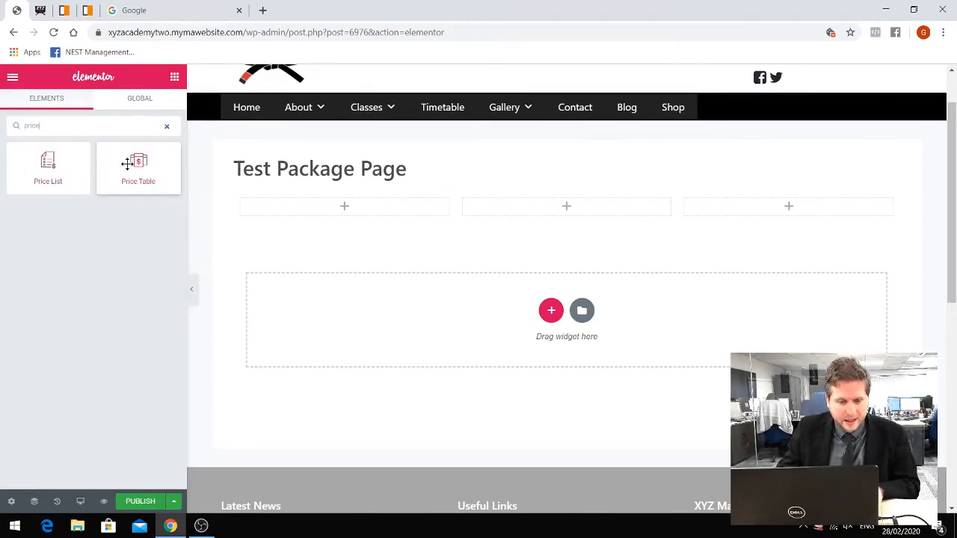
drag(136, 160, 348, 204)
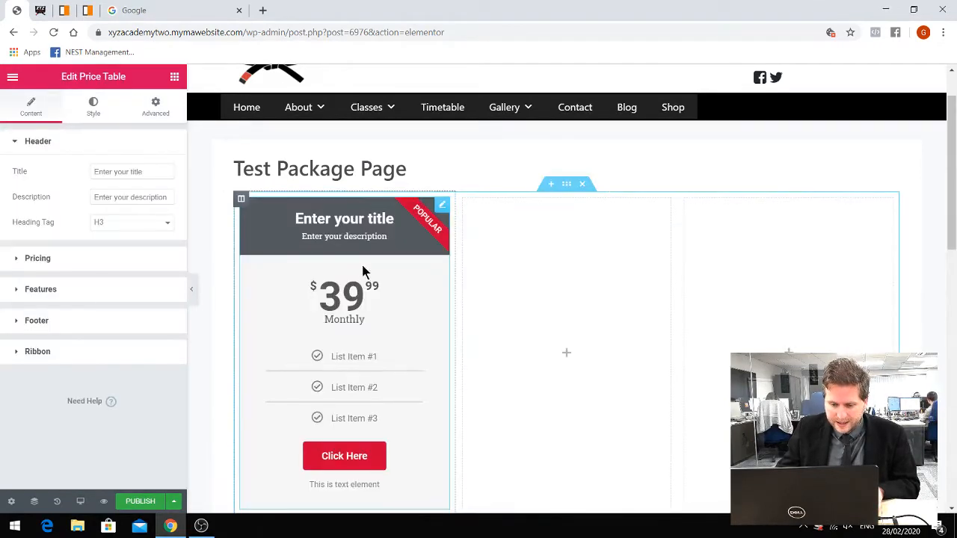
scroll(416, 314, down, 2)
scroll(373, 332, up, 1)
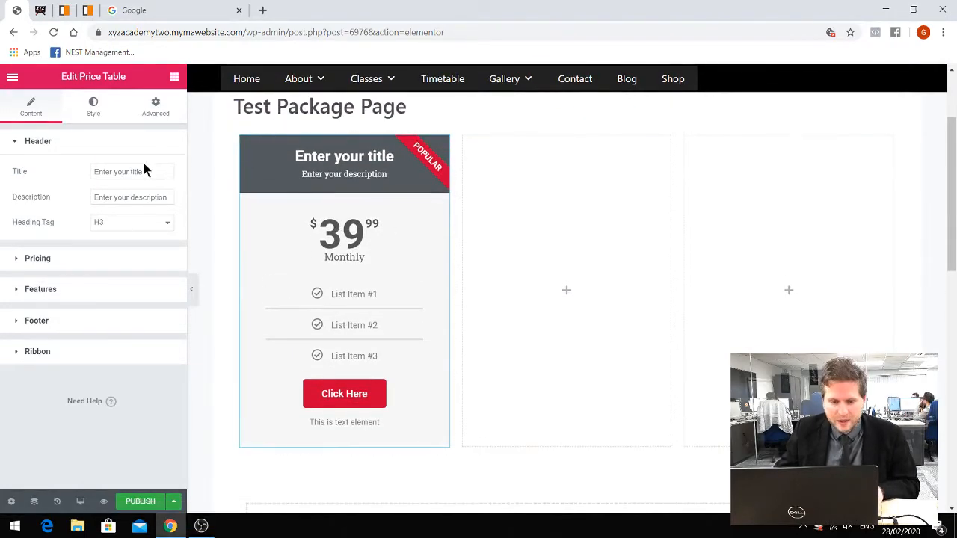
click(64, 9)
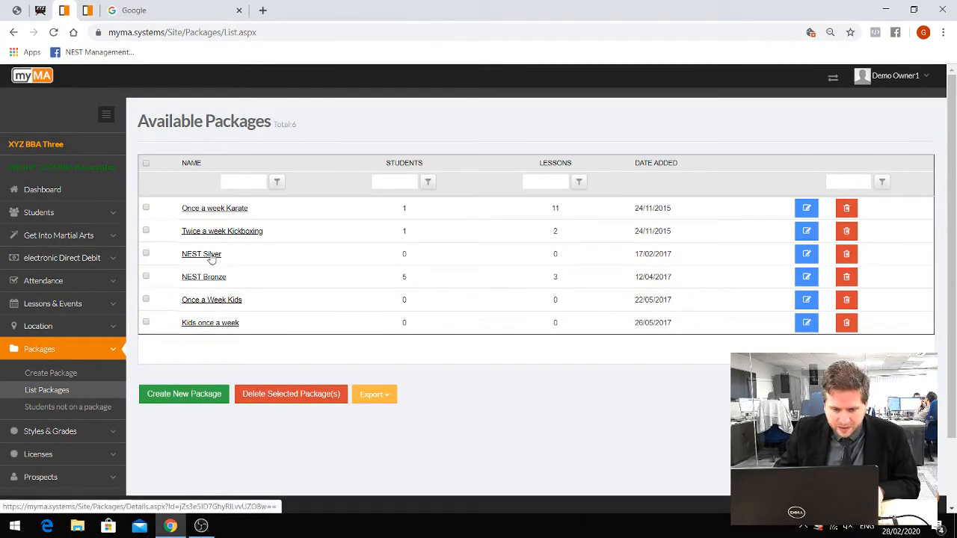
Copy the NEST Bronze package name from its myMA details and go back to Elementor
click(213, 277)
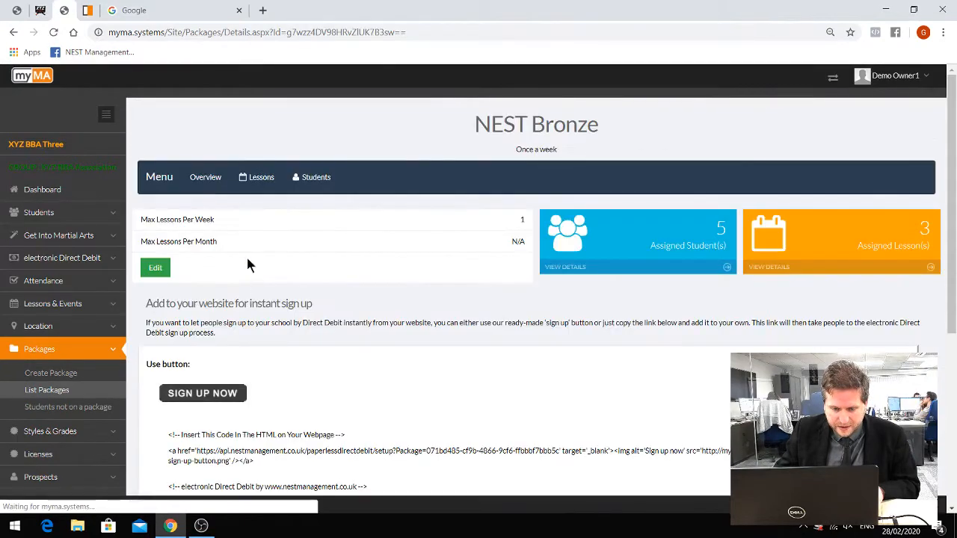
drag(594, 127, 464, 119)
key(ctrl+c)
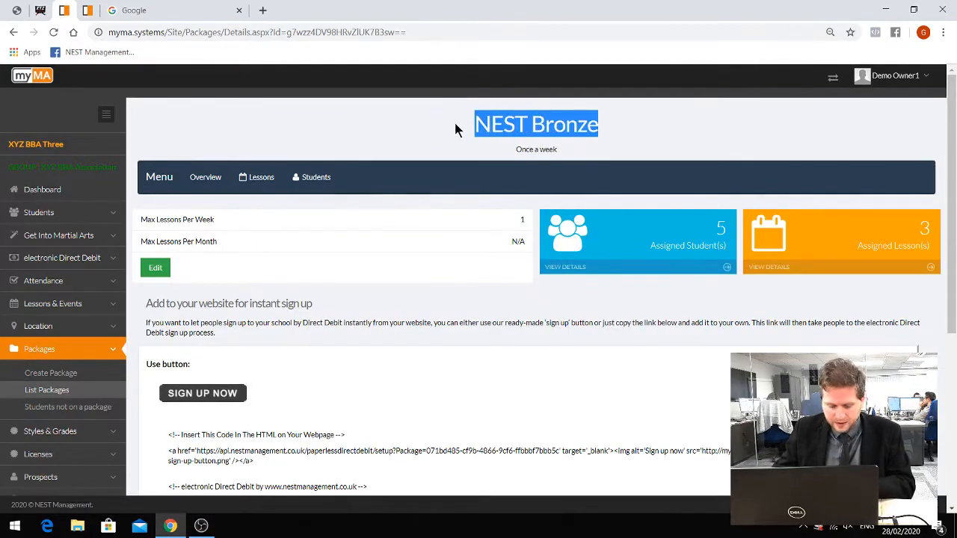
click(40, 11)
click(16, 10)
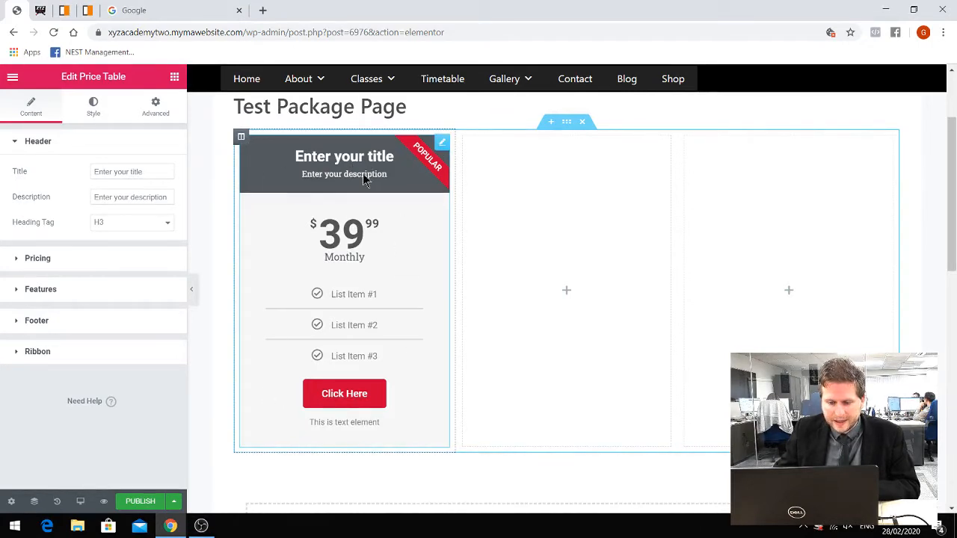
Paste 'NEST Bronze' as the price table title and delete the placeholder description
click(442, 147)
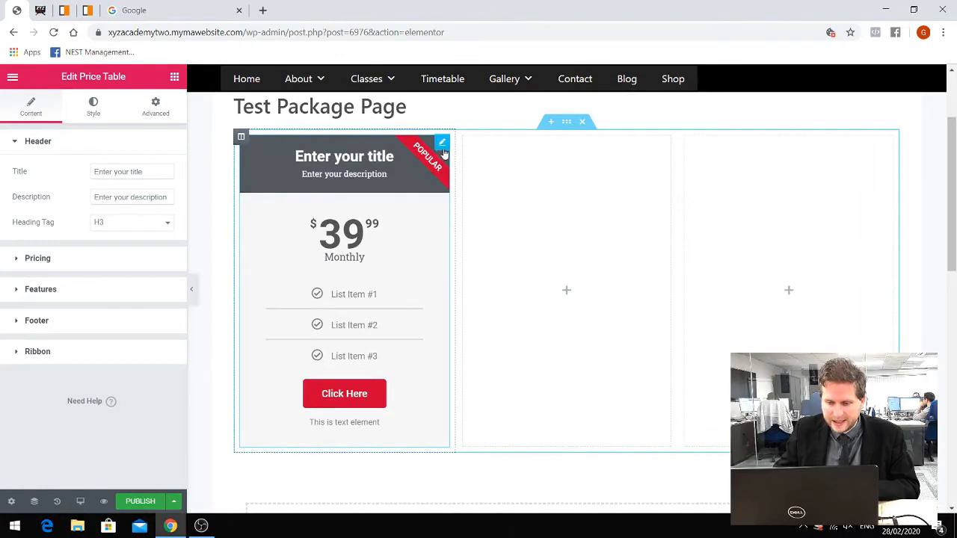
click(113, 167)
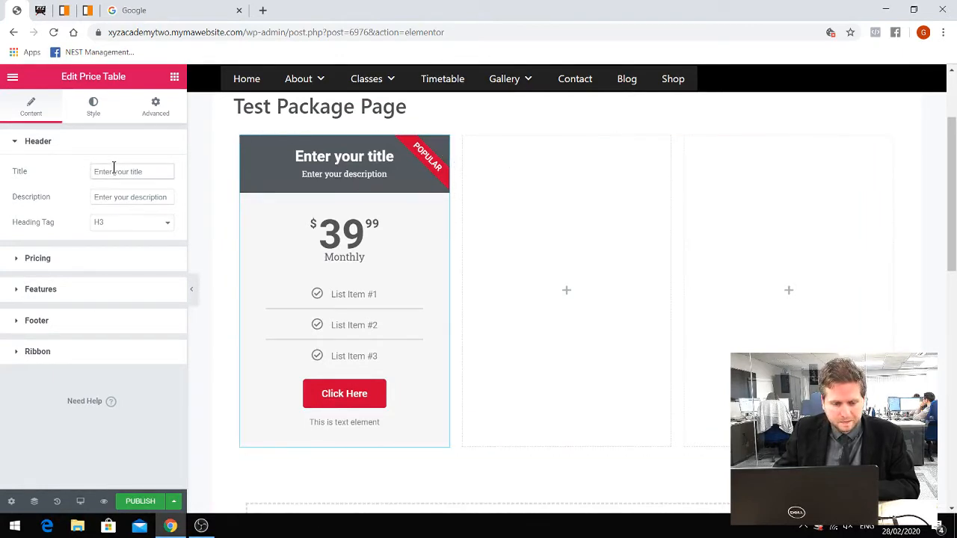
key(ctrl+v)
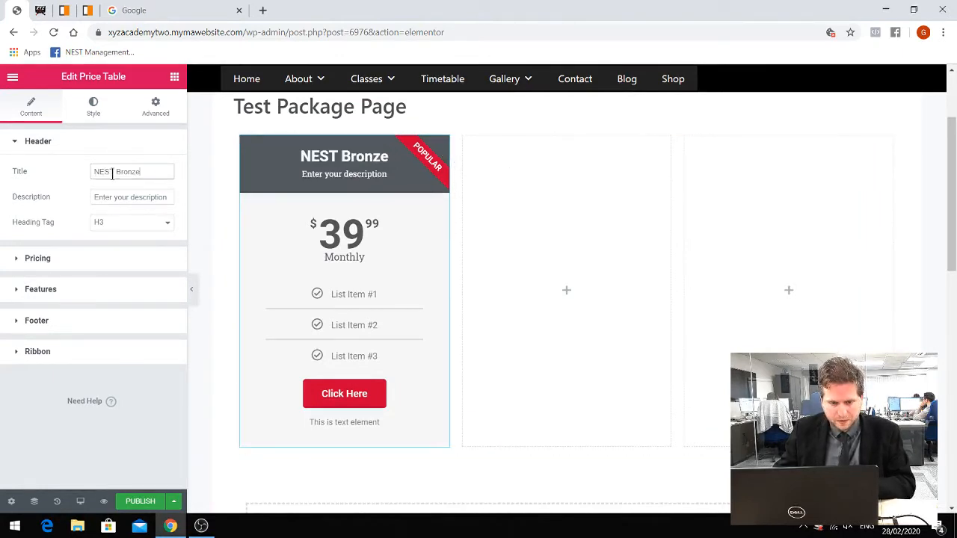
triple_click(158, 199)
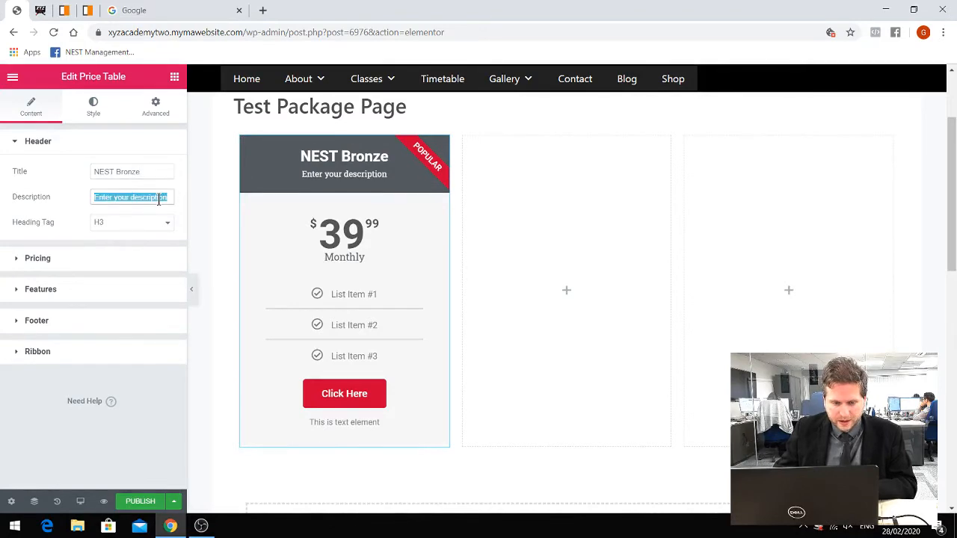
click(65, 10)
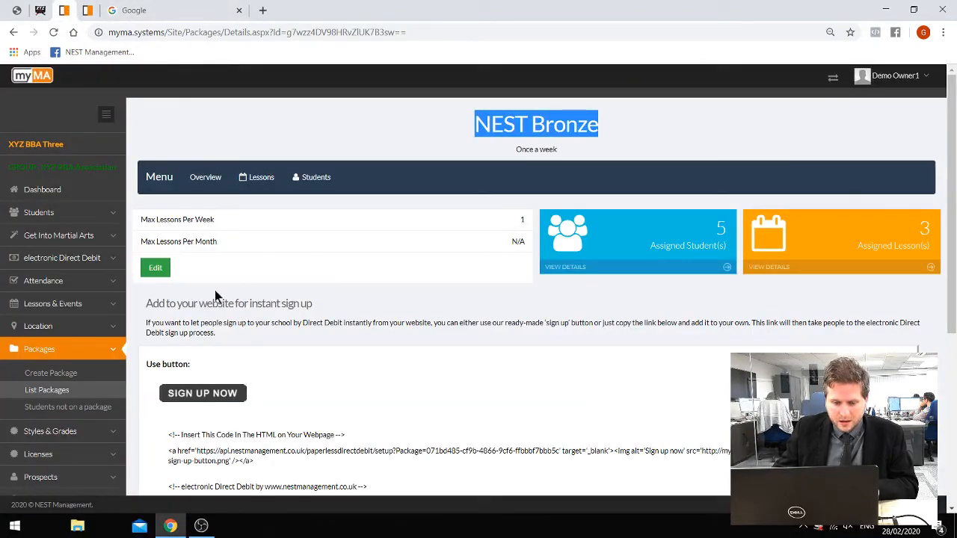
click(41, 10)
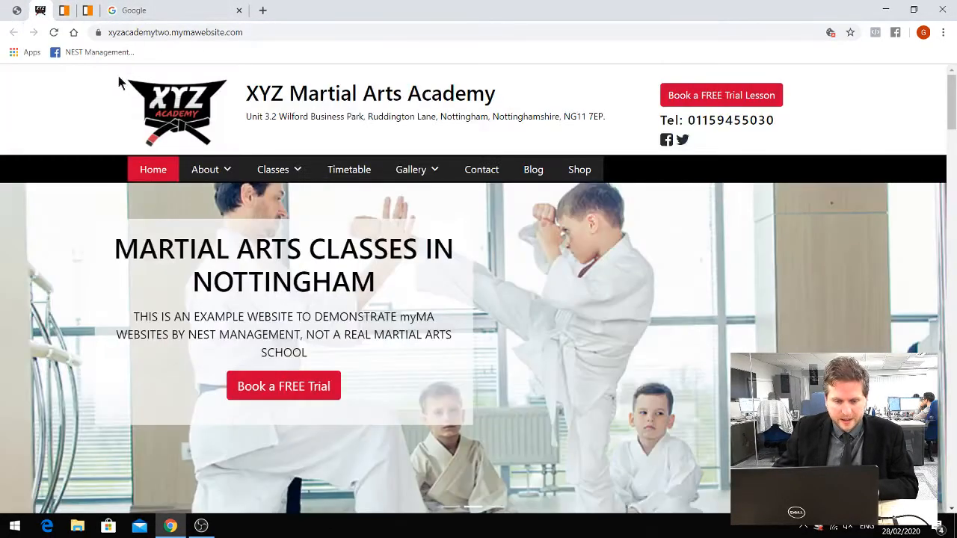
click(20, 10)
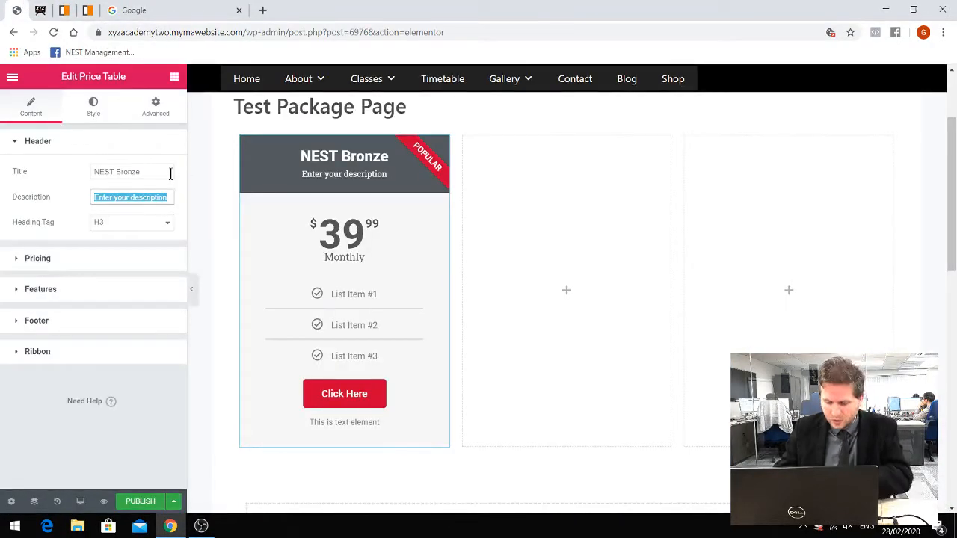
key(BackSpace)
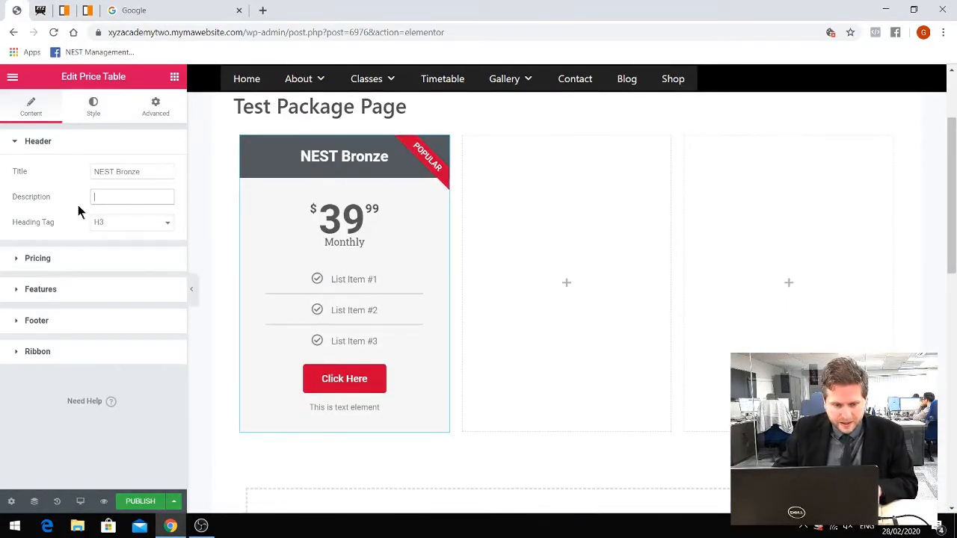
click(107, 263)
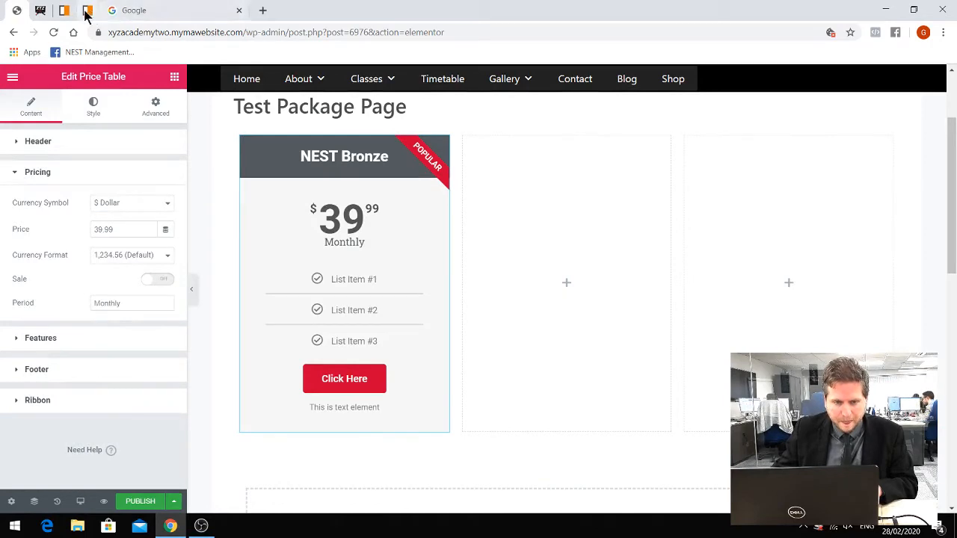
Look up the NEST Bronze package's price on its myMA edit page
click(64, 11)
scroll(297, 376, down, 2)
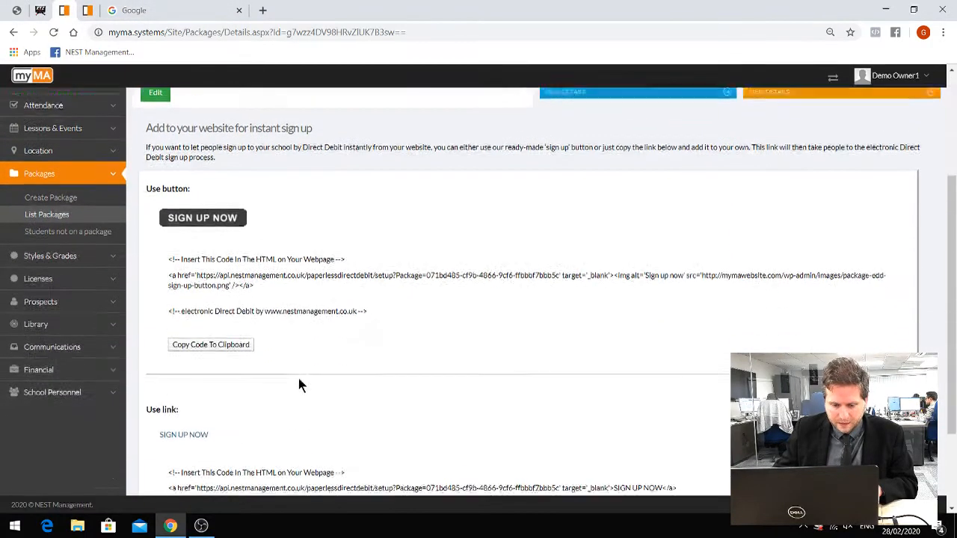
scroll(298, 374, up, 2)
click(164, 274)
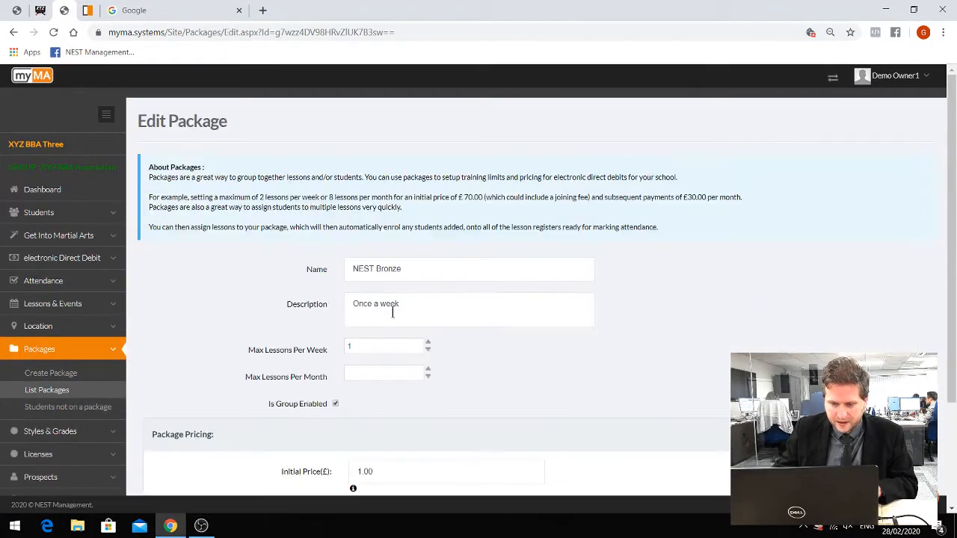
scroll(410, 333, down, 3)
drag(406, 350, 314, 346)
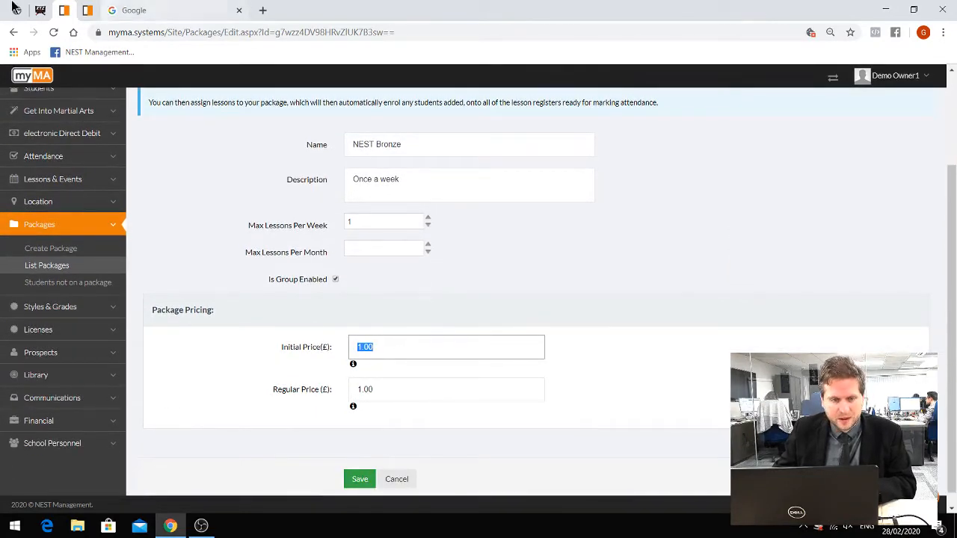
click(88, 11)
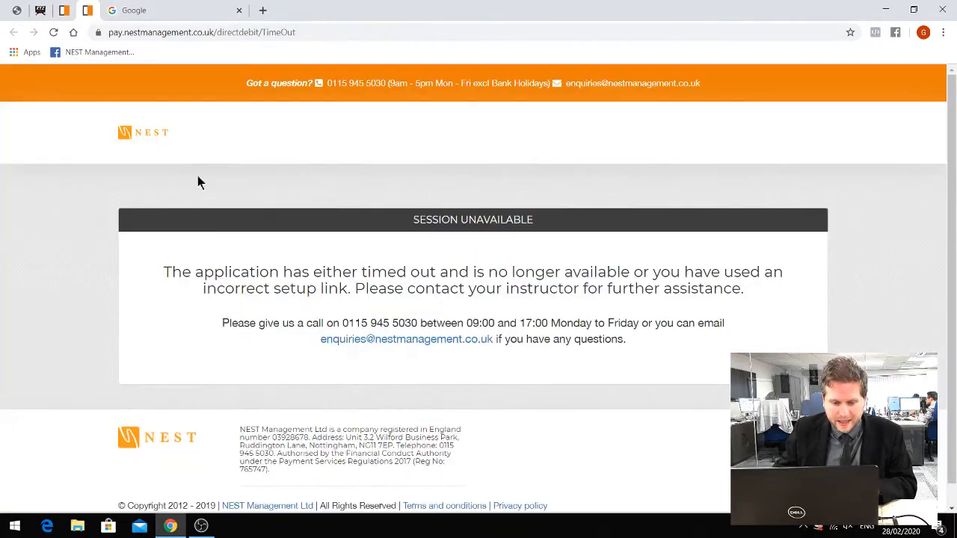
click(41, 11)
click(18, 10)
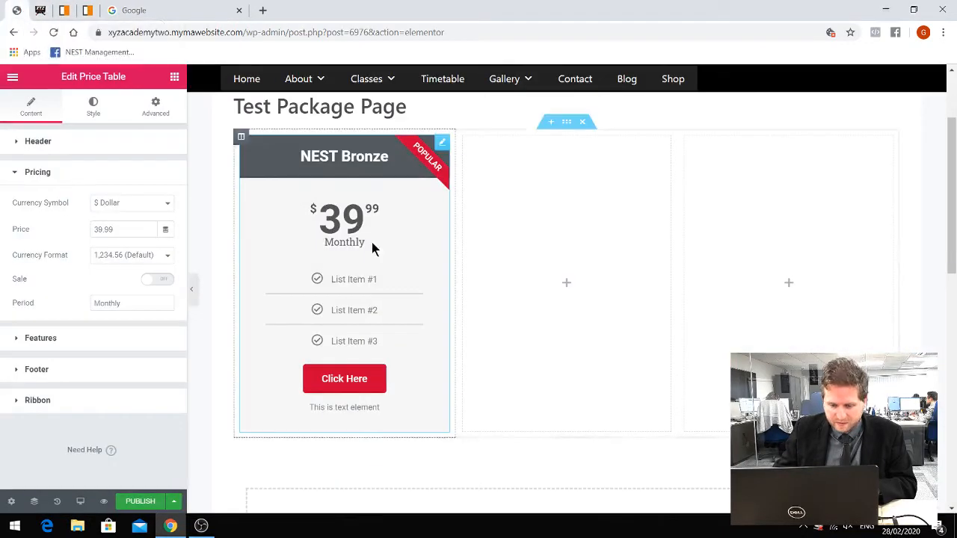
Change the price table's price from 39.99 to 45 with the £ Pound Sterling symbol
drag(126, 226, 46, 214)
text(45)
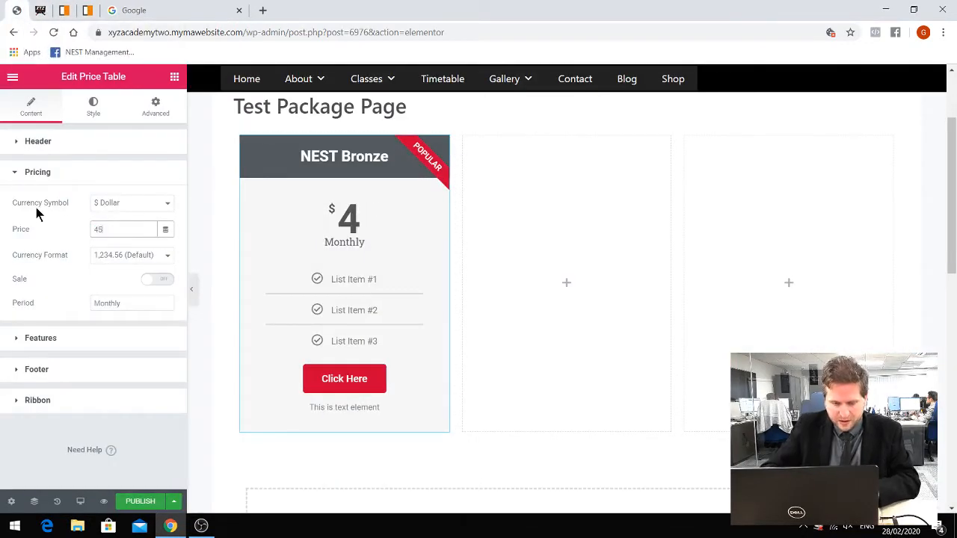
click(122, 203)
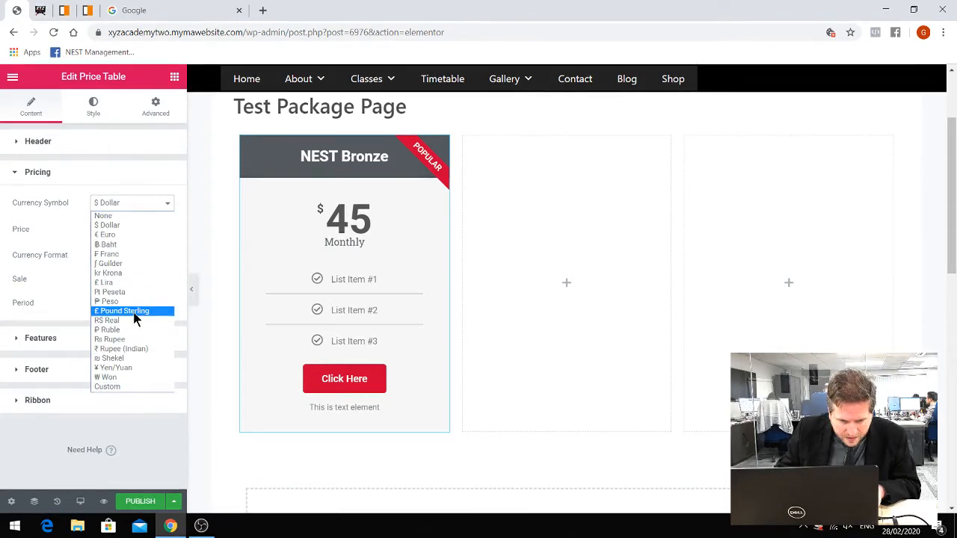
click(136, 312)
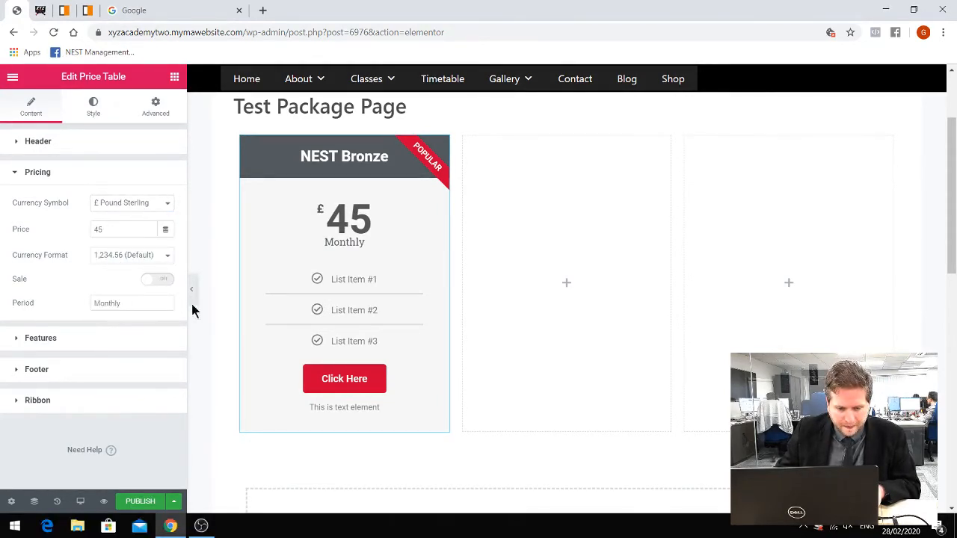
click(74, 340)
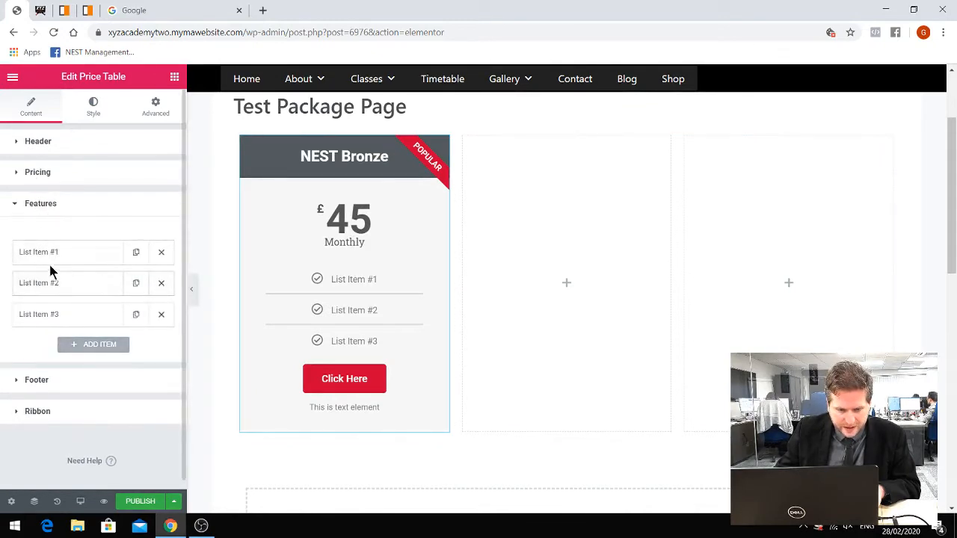
Remove List Item #2 and rename List Item #1 to 'Train Once Per Week' with a Gem icon
click(161, 283)
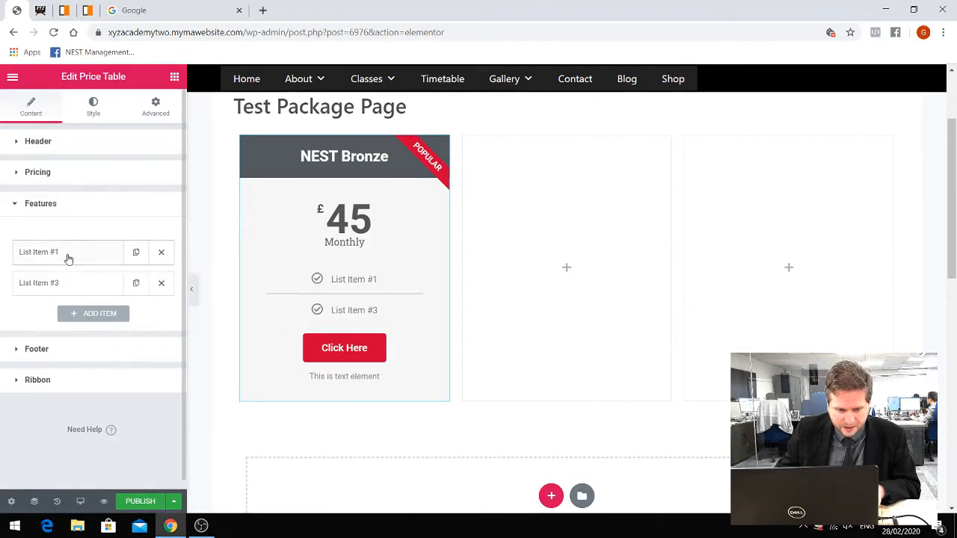
click(68, 258)
drag(132, 284, 63, 283)
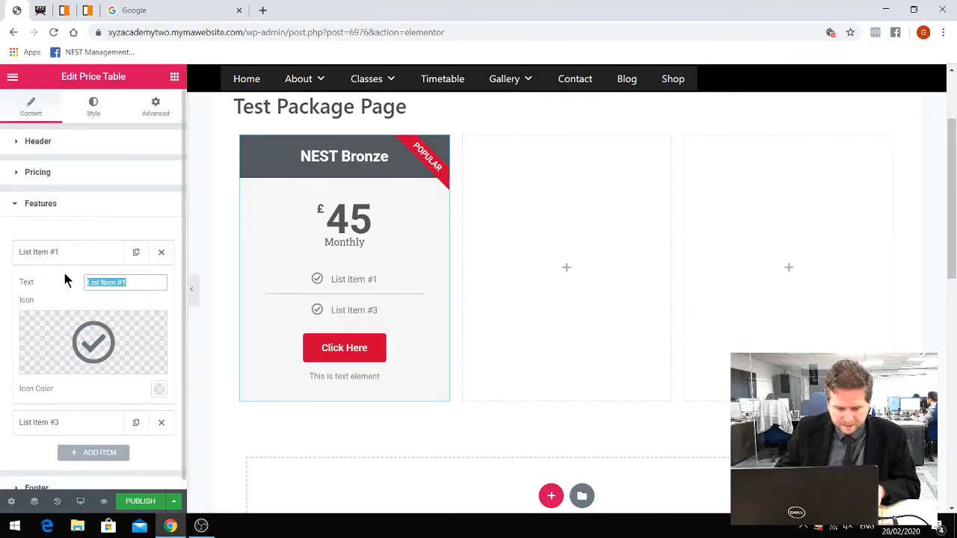
text(Train O)
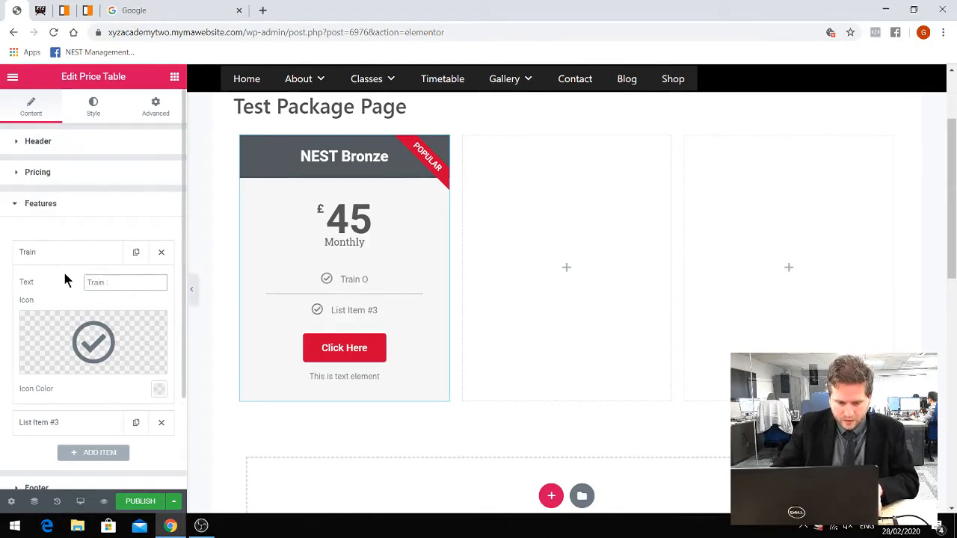
text(nce Per)
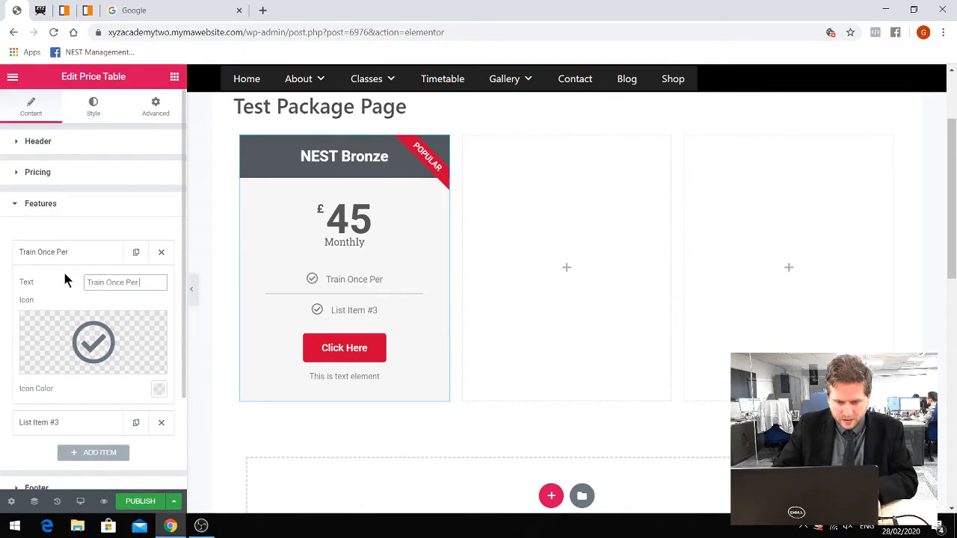
text( Week)
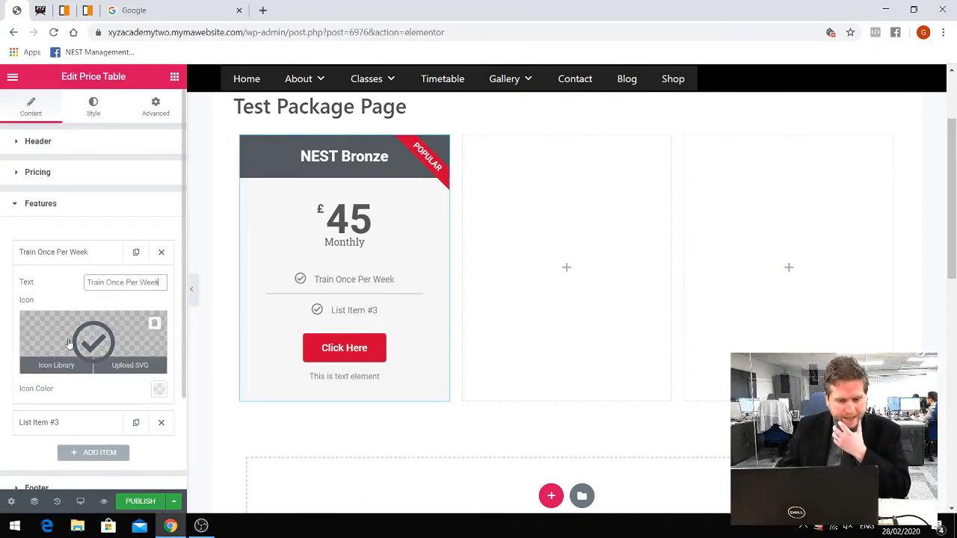
mouse_move(56, 372)
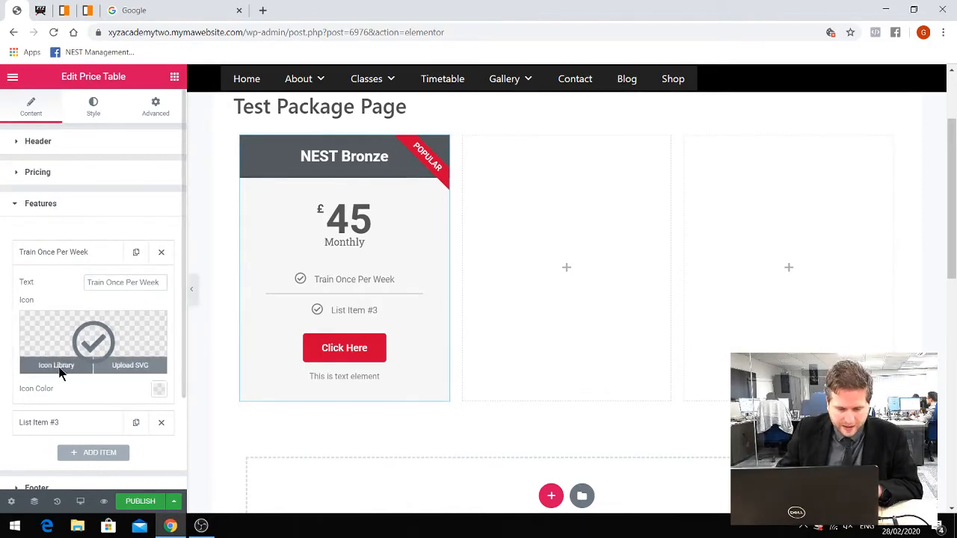
click(56, 368)
scroll(490, 299, down, 6)
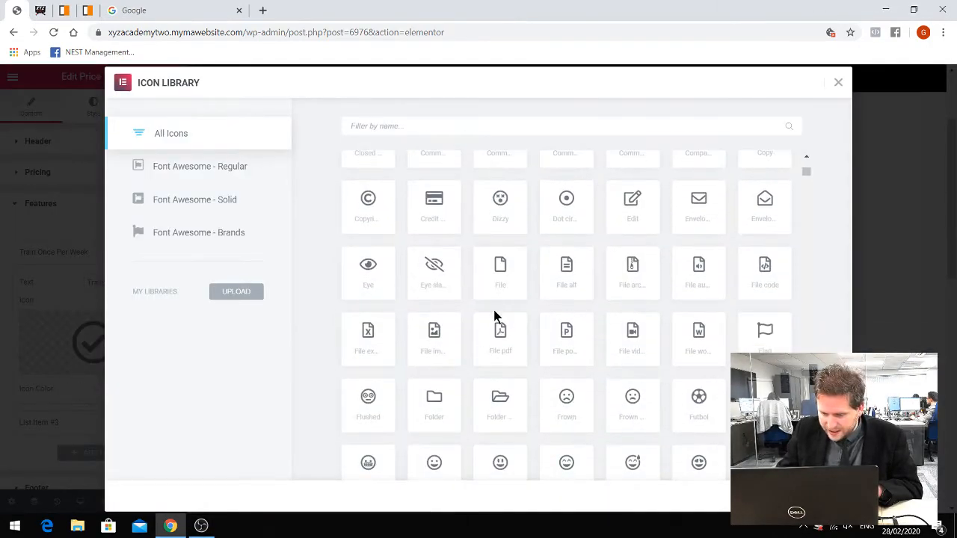
scroll(557, 344, down, 2)
scroll(731, 306, up, 5)
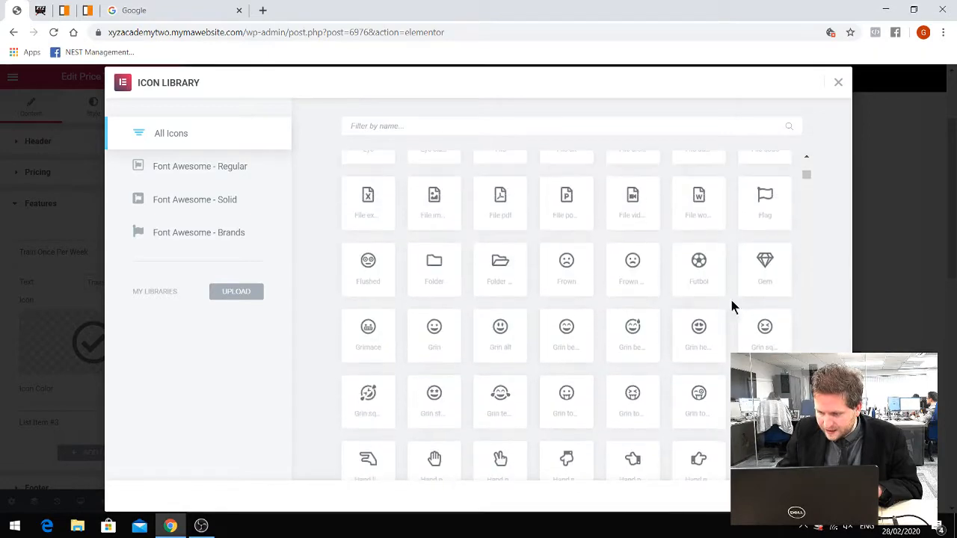
click(761, 271)
click(805, 497)
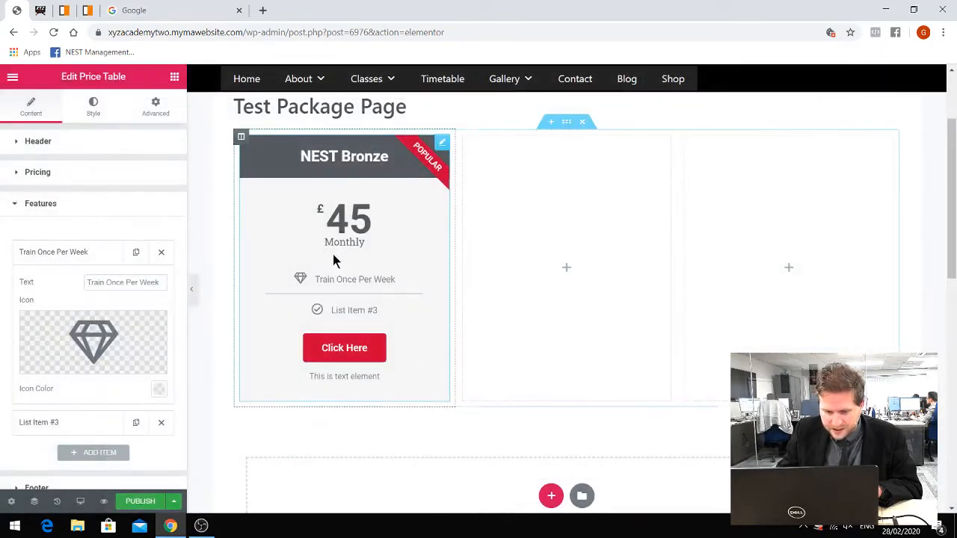
Duplicate that feature as 'Free Uniform' and delete List Item #3
scroll(130, 404, down, 1)
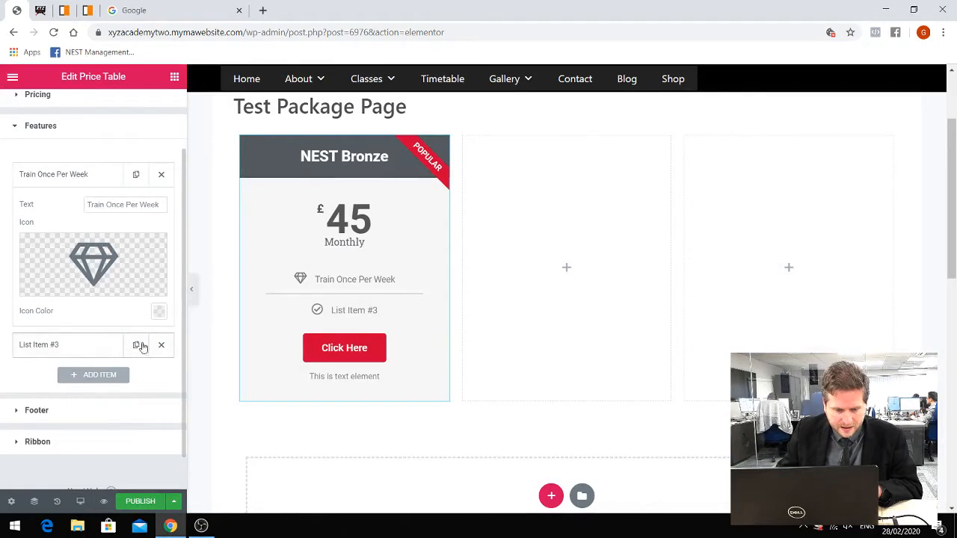
click(135, 178)
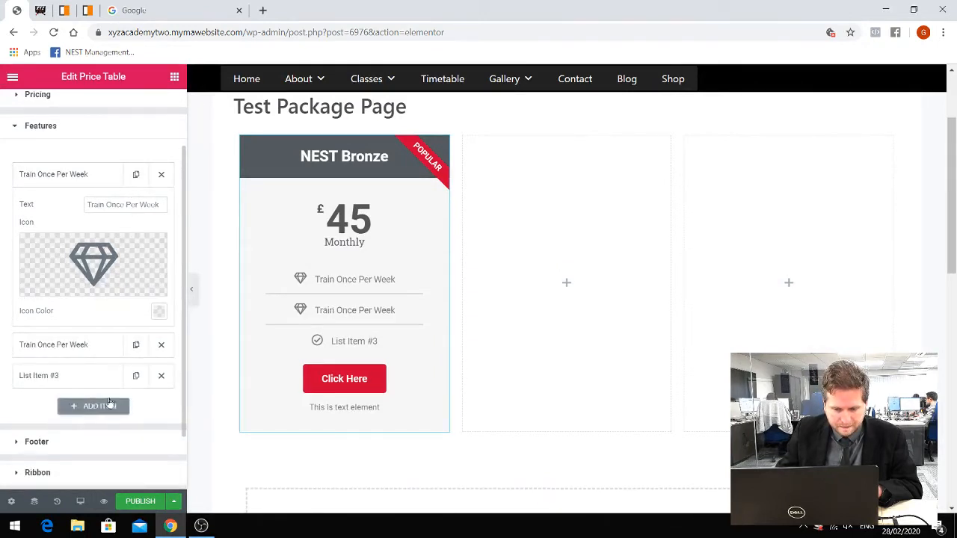
click(80, 346)
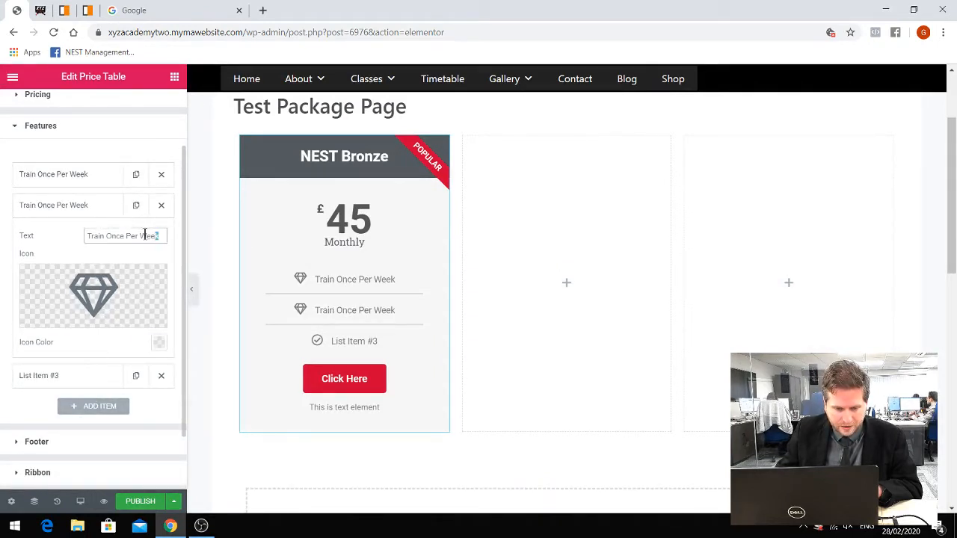
drag(146, 235, 56, 237)
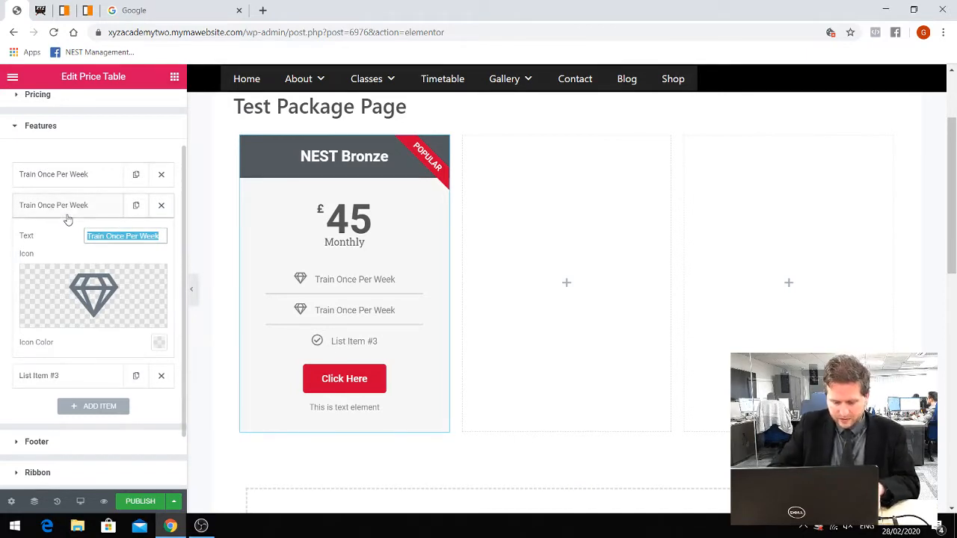
text(Free Uniform)
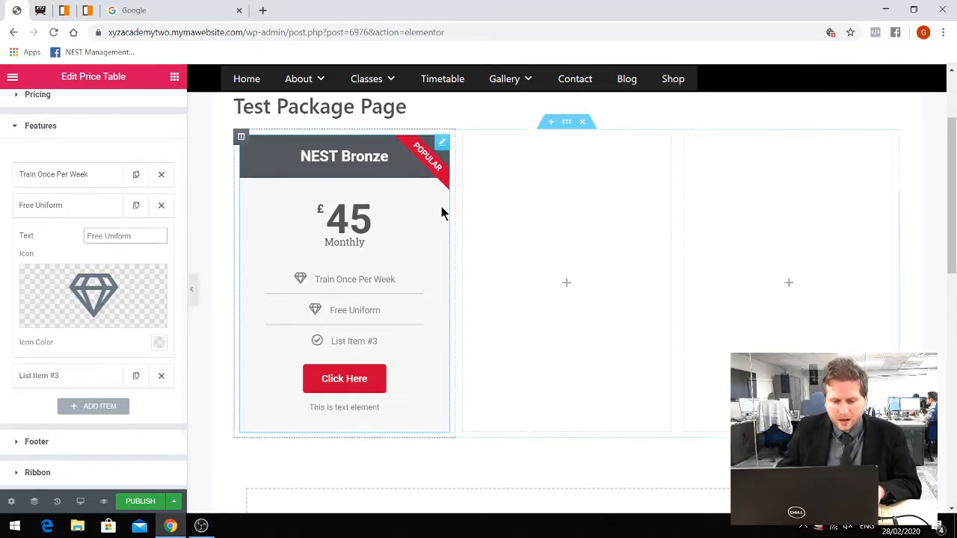
click(160, 377)
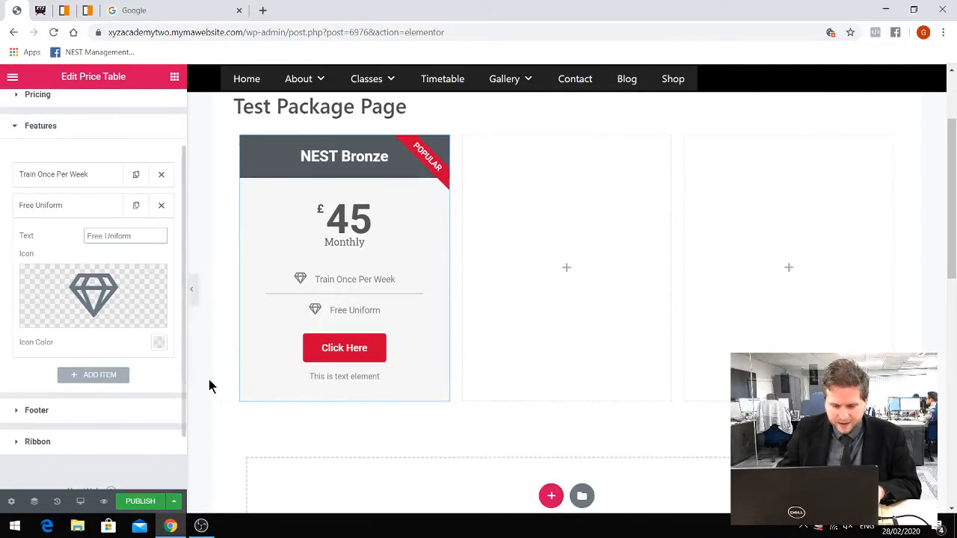
Change the footer button text from 'Click Here' to 'Sign Up Now'
click(36, 410)
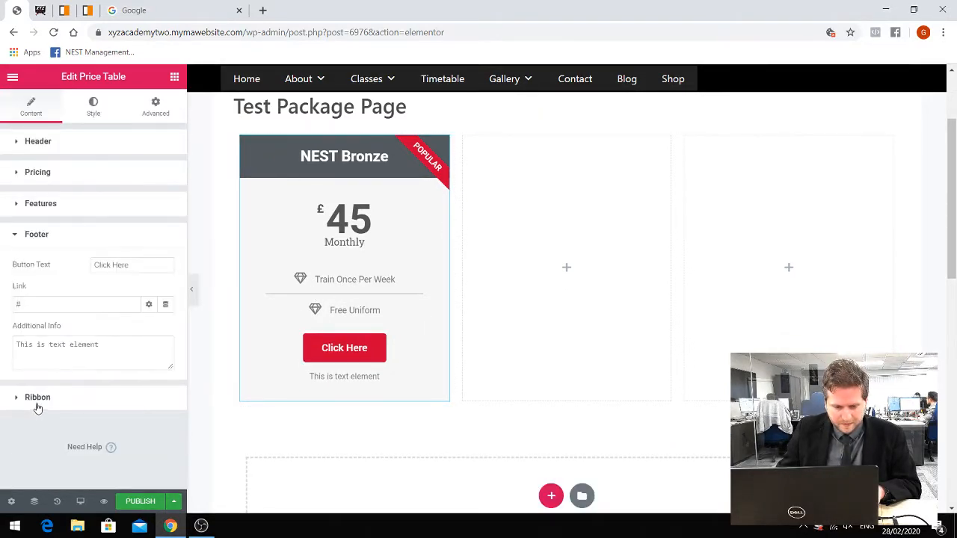
triple_click(116, 264)
text(Sign U)
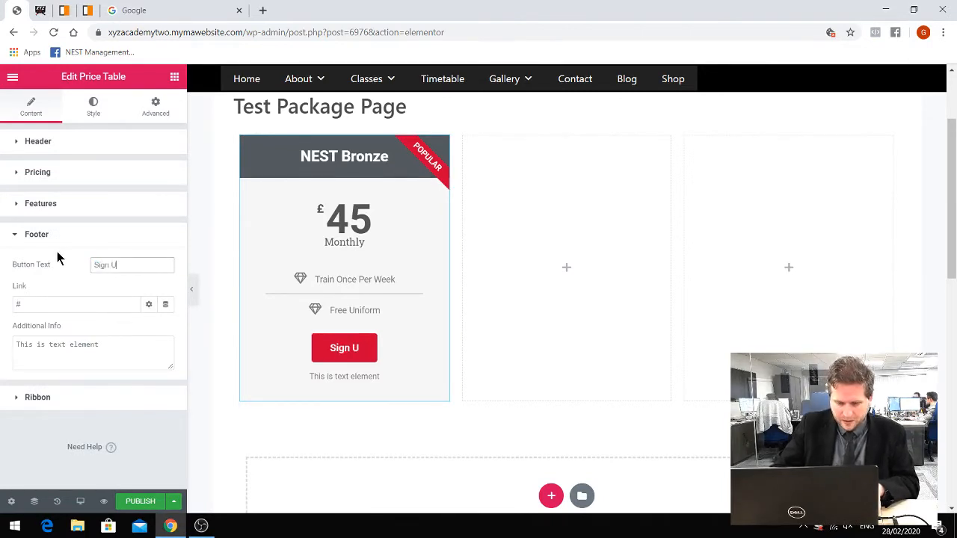
text(p Now)
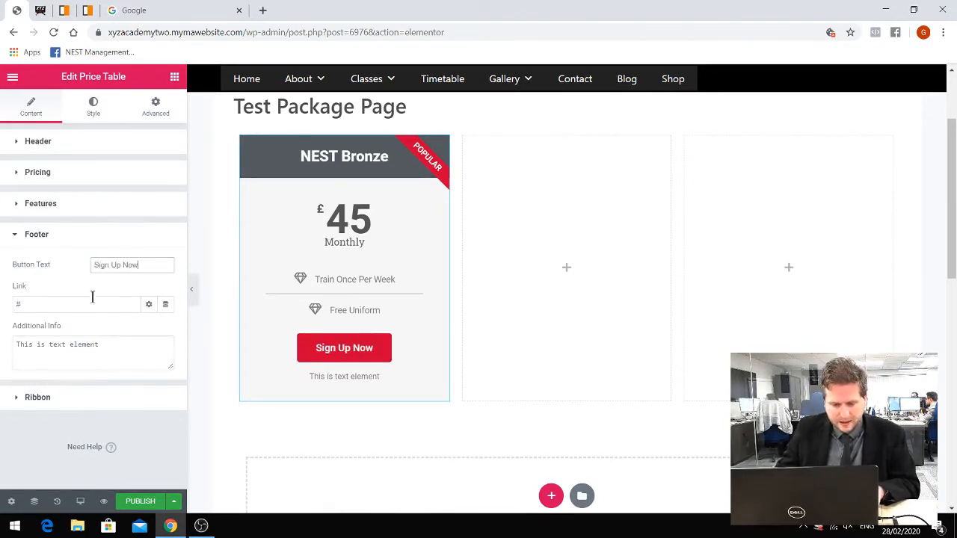
Write 'Does not include membership' as additional info, fix its spelling, then delete the note entirely
drag(99, 344, 4, 325)
key(BackSpace)
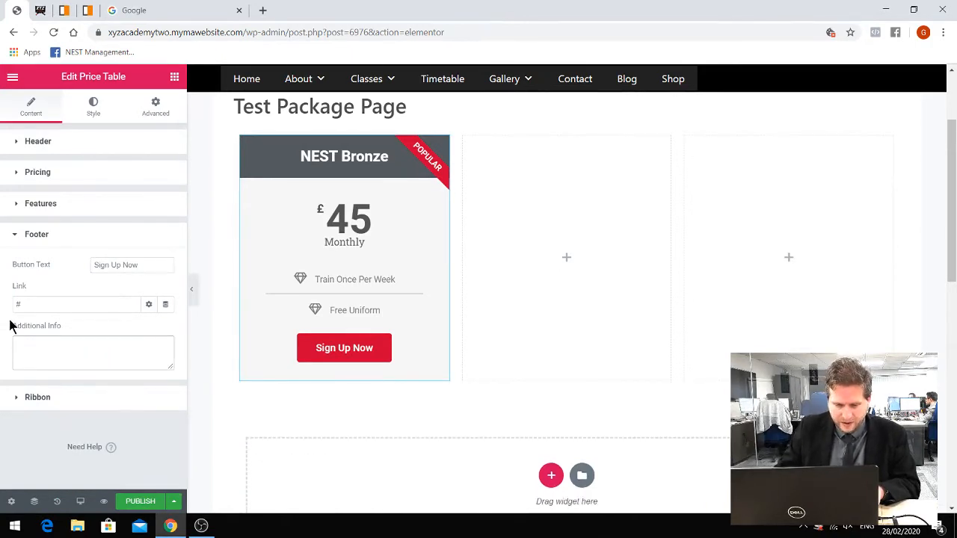
text(Doe)
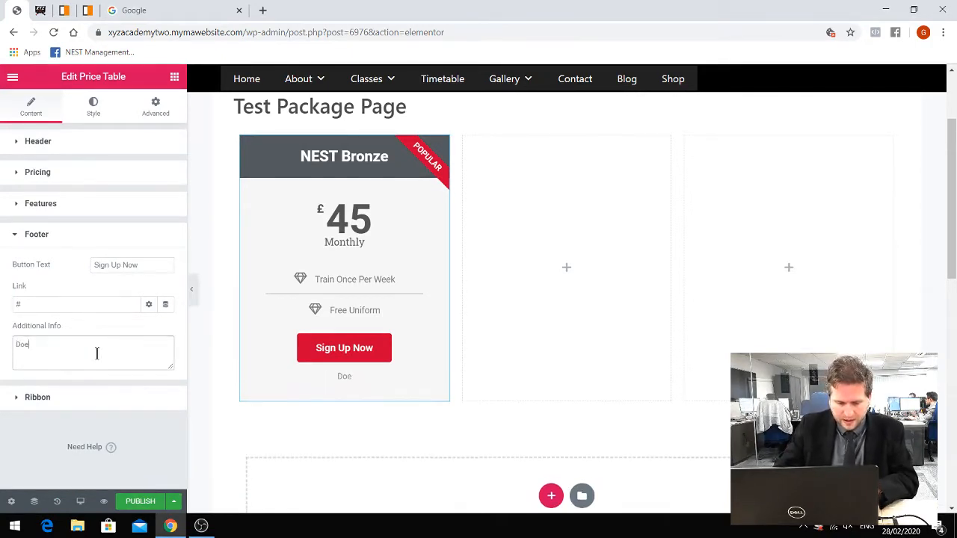
text(s not in)
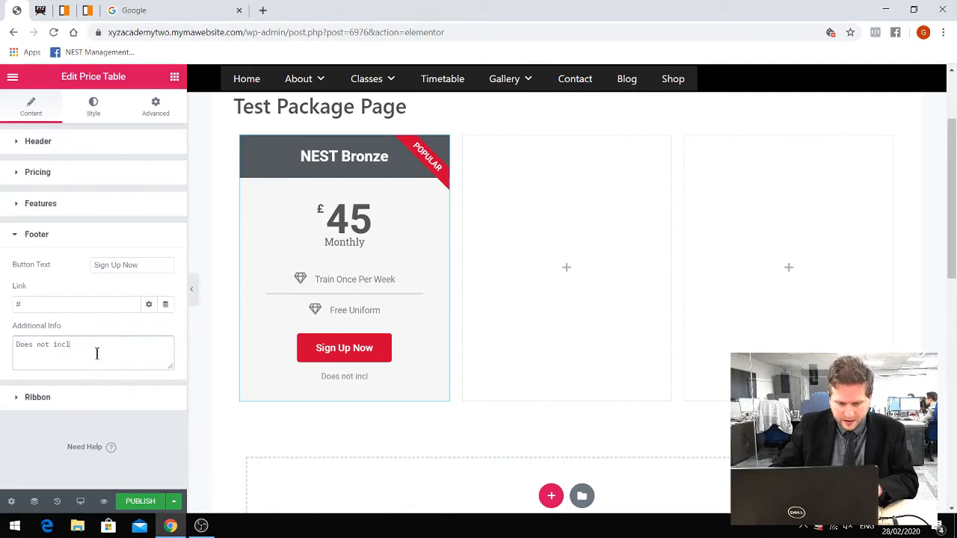
text(cl)
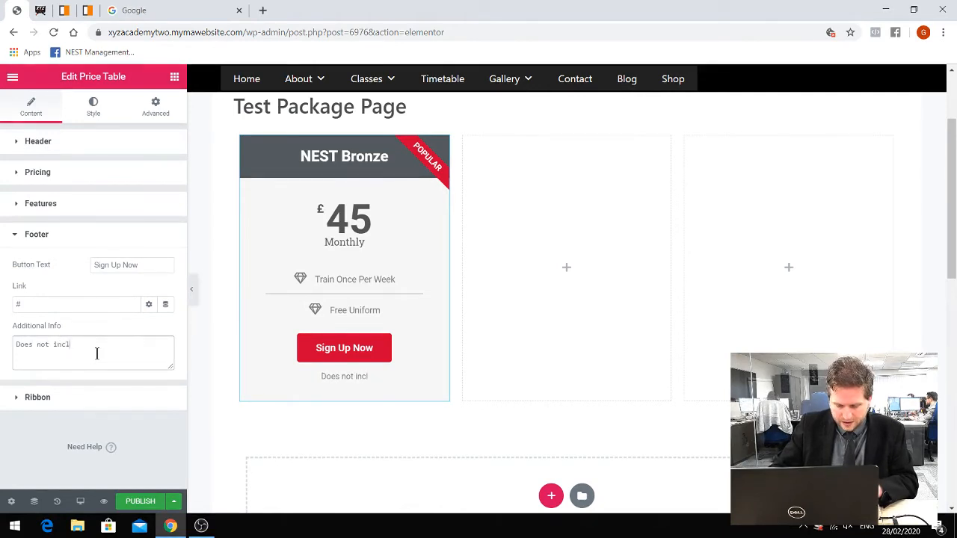
text(ude mebership)
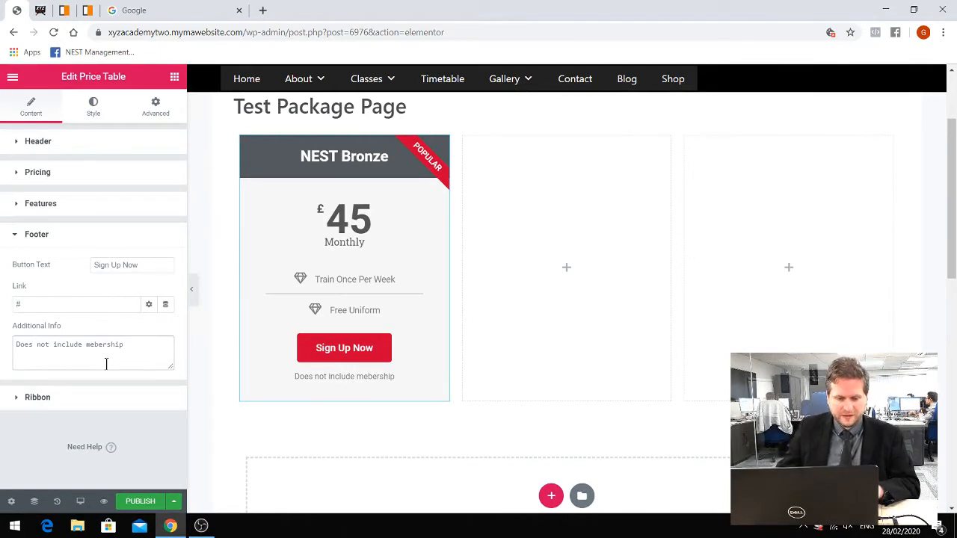
double_click(105, 346)
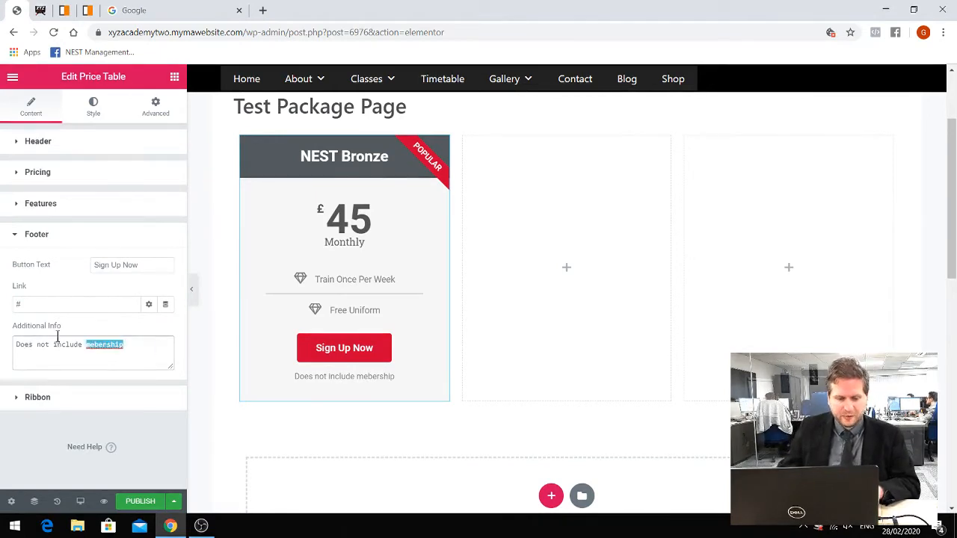
triple_click(103, 348)
right_click(108, 348)
click(135, 358)
drag(127, 345, 20, 338)
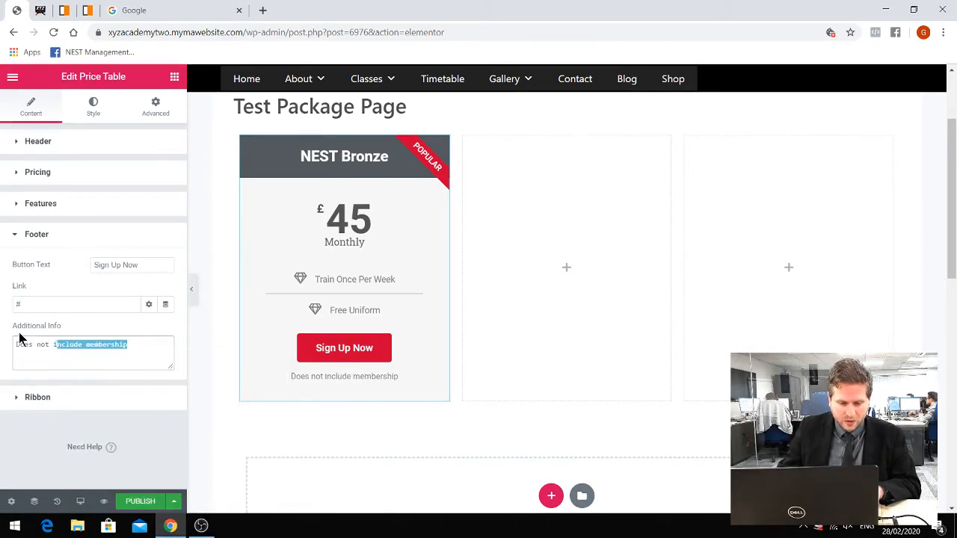
click(53, 347)
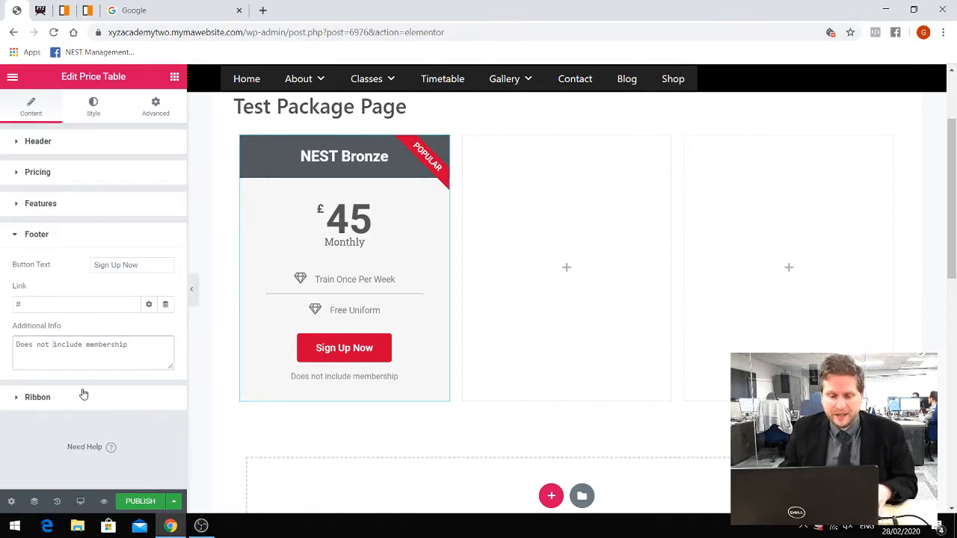
drag(121, 352, 2, 336)
key(BackSpace)
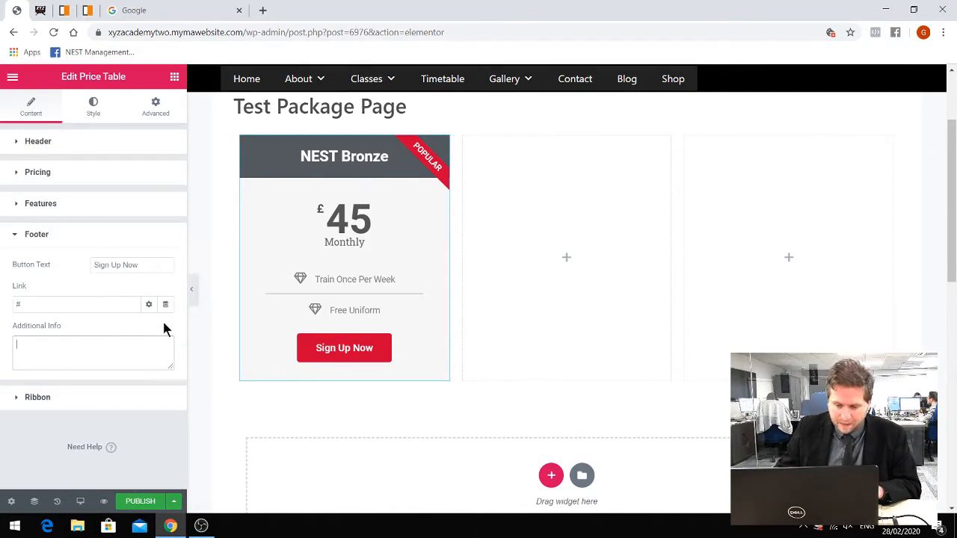
Copy the NEST Bronze package's sign-up button code from myMA's package list
click(63, 11)
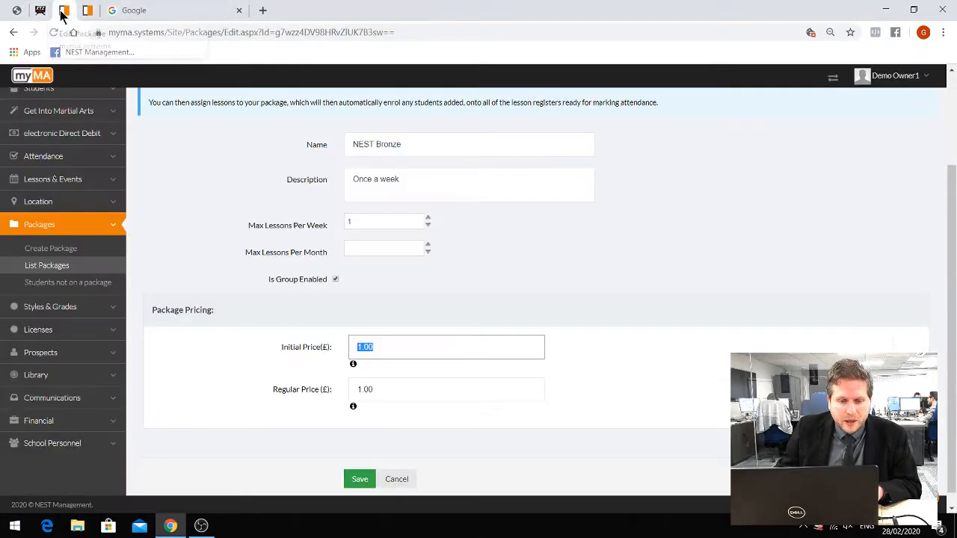
scroll(491, 285, up, 1)
click(61, 395)
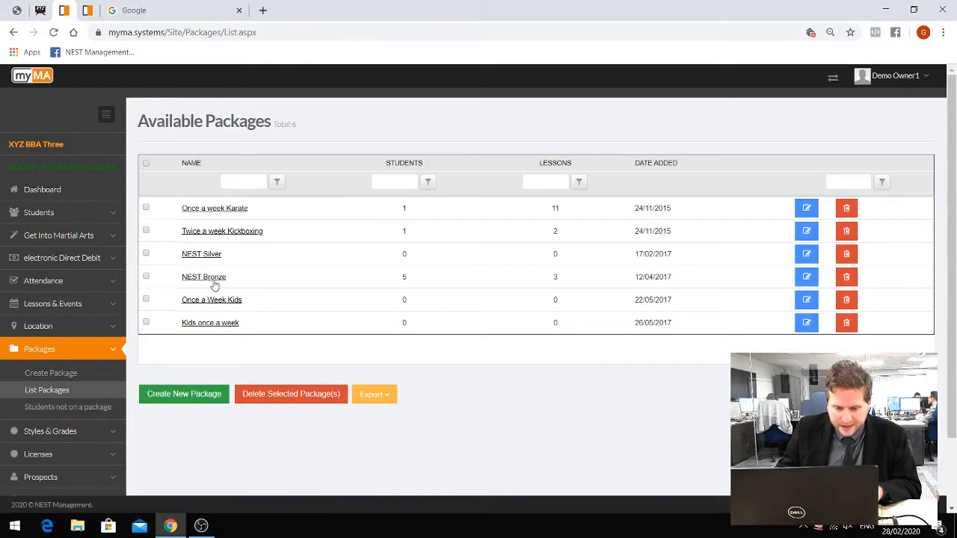
click(212, 278)
scroll(331, 287, down, 3)
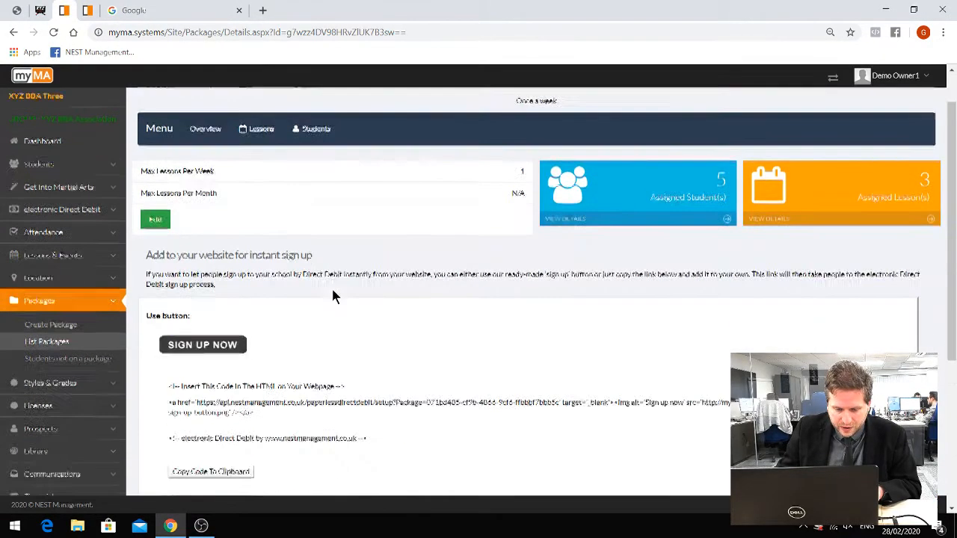
drag(363, 311, 169, 248)
click(247, 334)
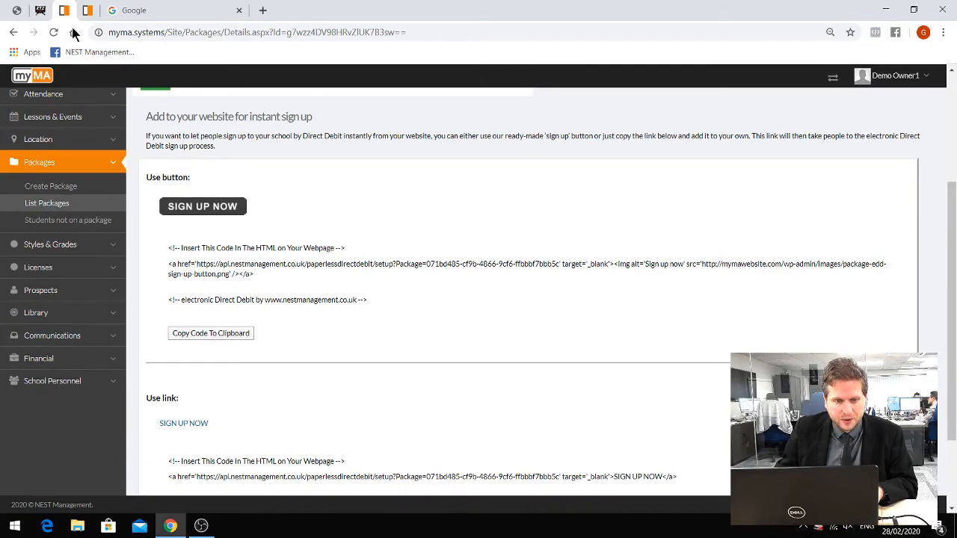
click(17, 10)
scroll(406, 380, down, 3)
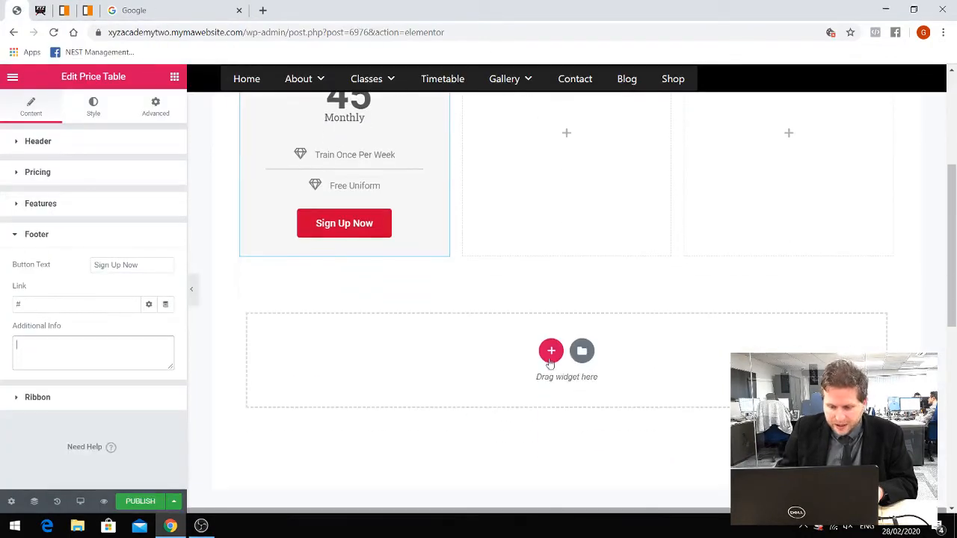
Add a one-column section with an HTML widget holding the pasted NEST Bronze button code
click(551, 351)
click(423, 387)
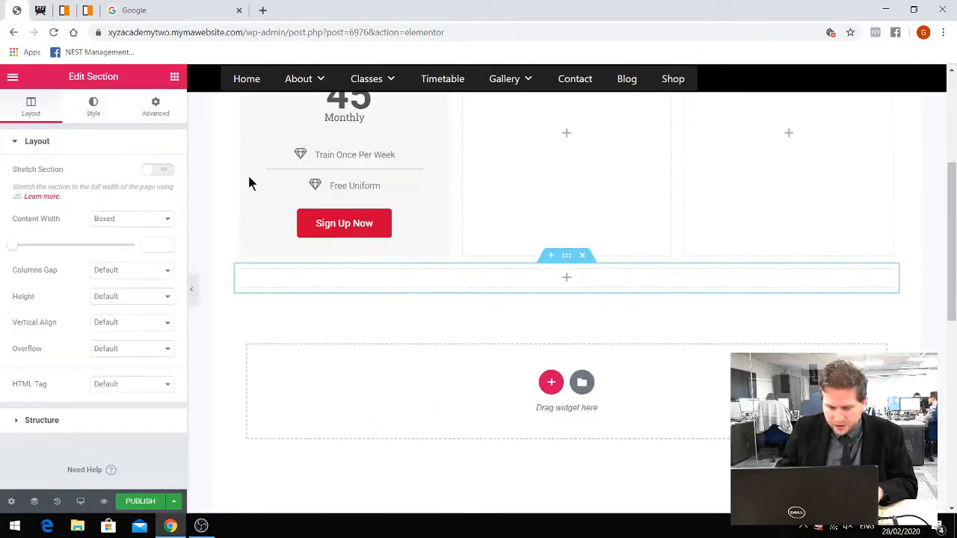
click(175, 77)
click(95, 133)
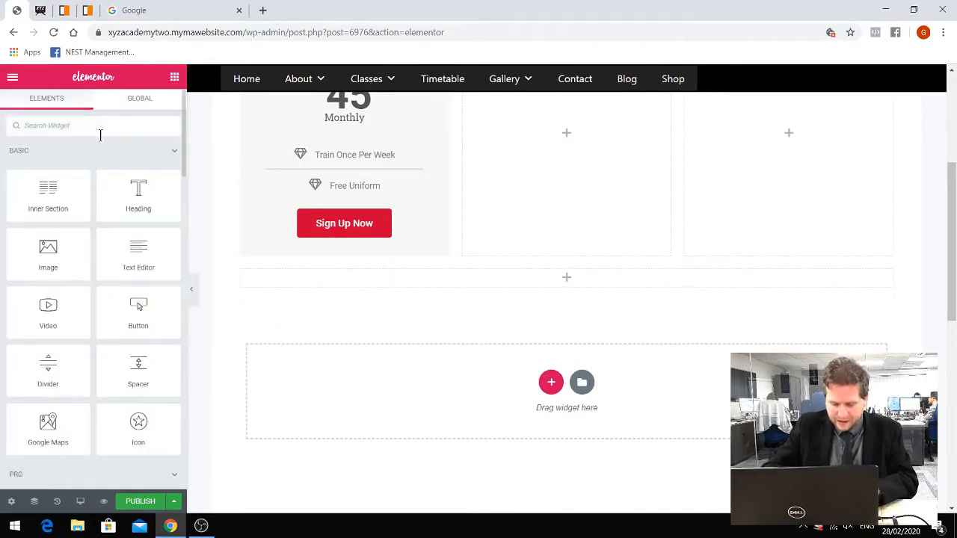
text(html)
drag(72, 182, 449, 378)
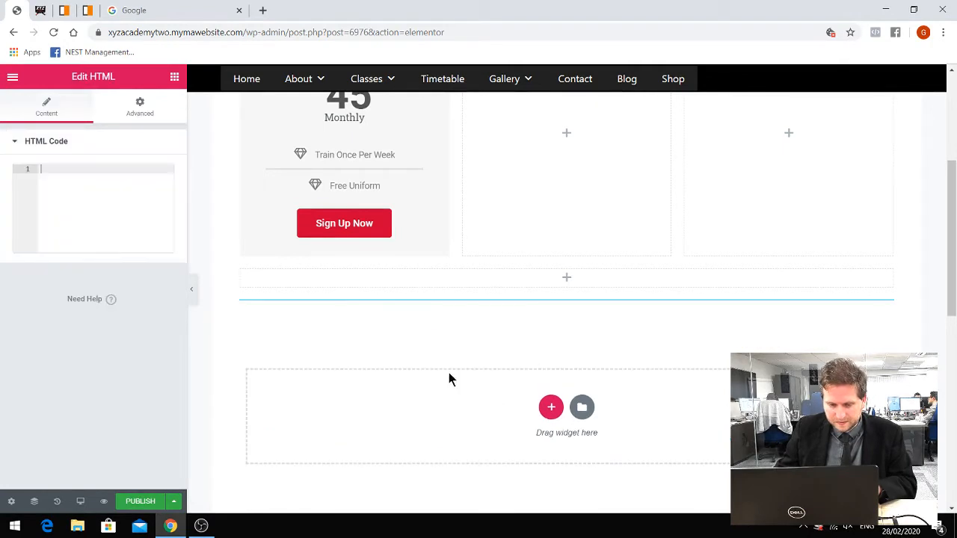
click(127, 216)
text(<a href='https://api.nestmanagement.co.uk/paperlessdirectdebit/setup?Package=071bd485-cf9b-4866-9cf6-ffbbf7bbb5c' target='_blank'><img alt='Sign up now' src='http://mymawebsite.com/wp-admin/images/package-odd-sign-up-button.png' /></a>)
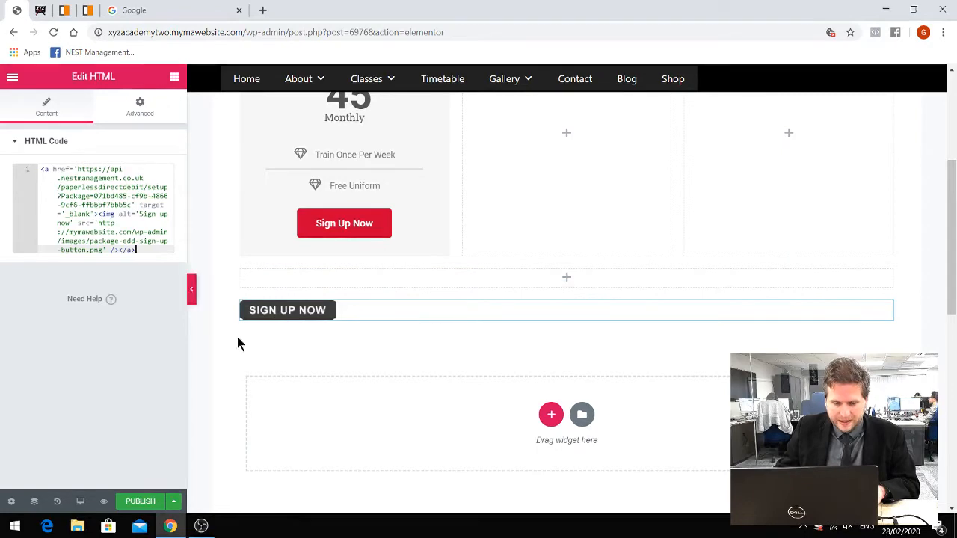
Move the NEST Bronze price table to the middle column and back to the left
scroll(316, 367, up, 3)
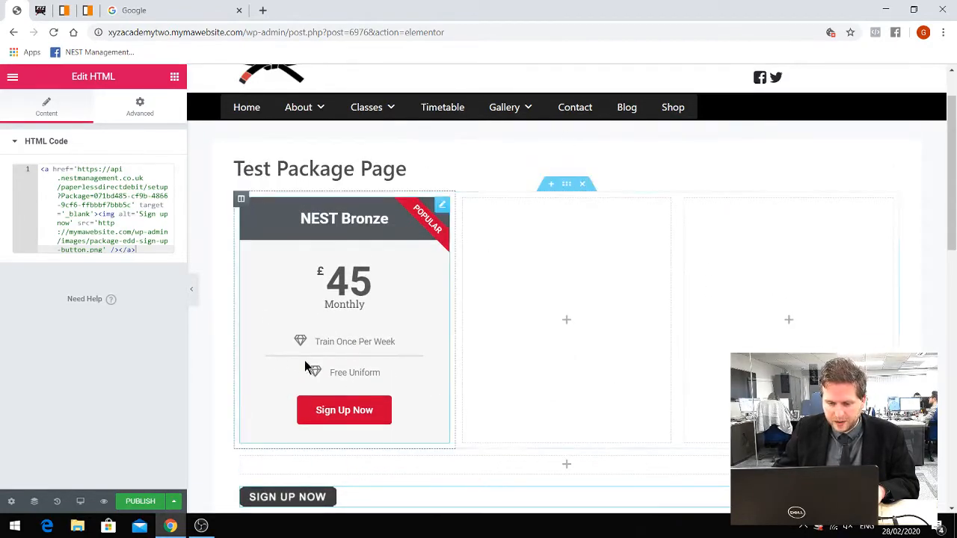
scroll(320, 408, down, 2)
scroll(411, 208, up, 2)
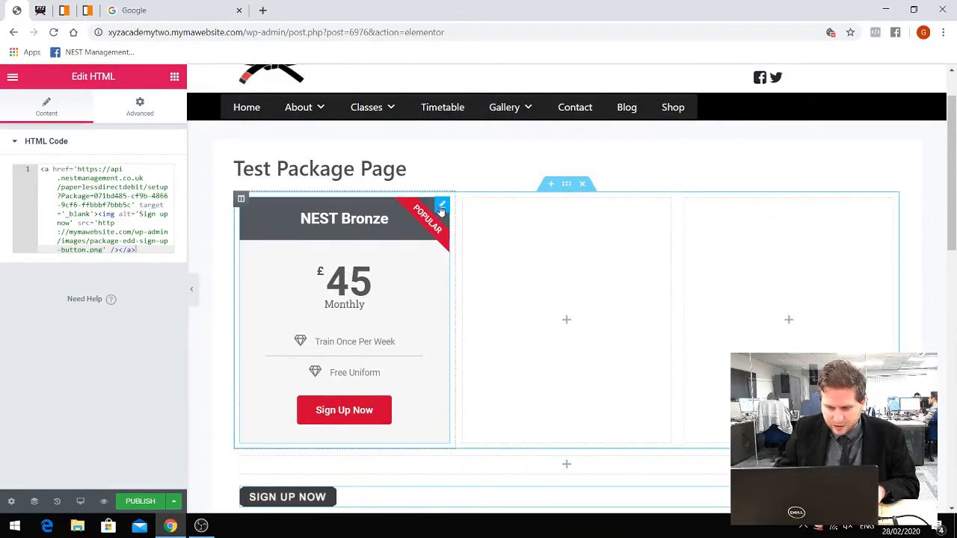
drag(441, 209, 565, 319)
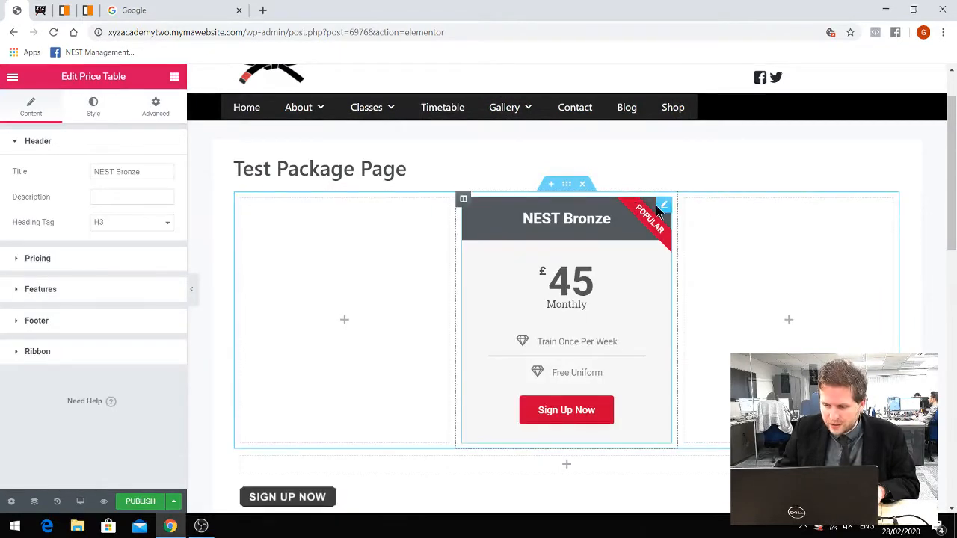
drag(658, 211, 391, 231)
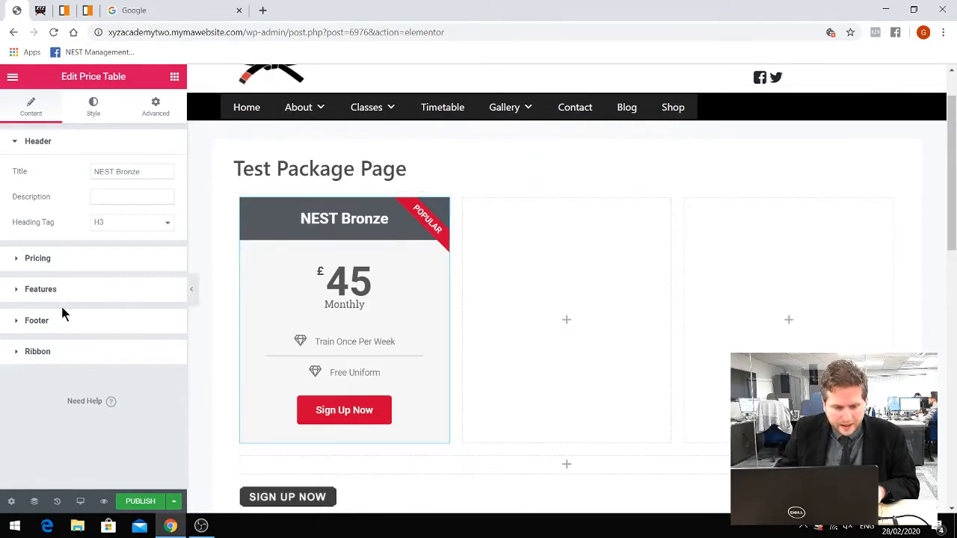
click(79, 320)
Copy the link address of NEST Bronze's SIGN UP NOW link in myMA
click(64, 11)
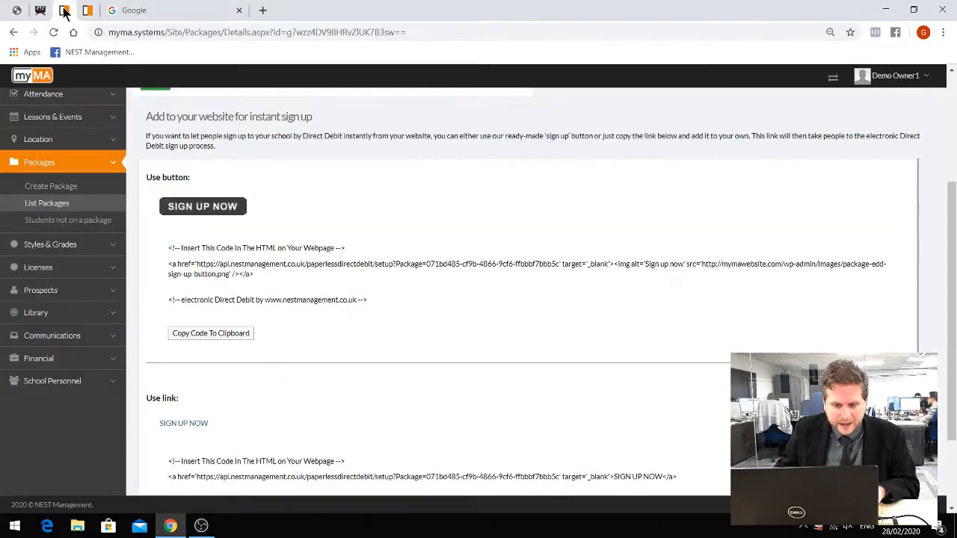
scroll(303, 249, down, 3)
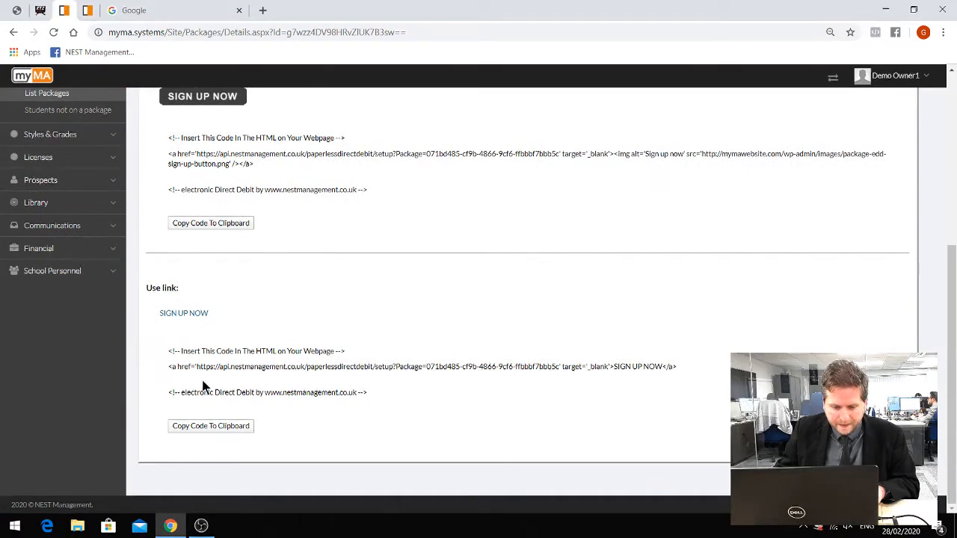
drag(198, 366, 344, 381)
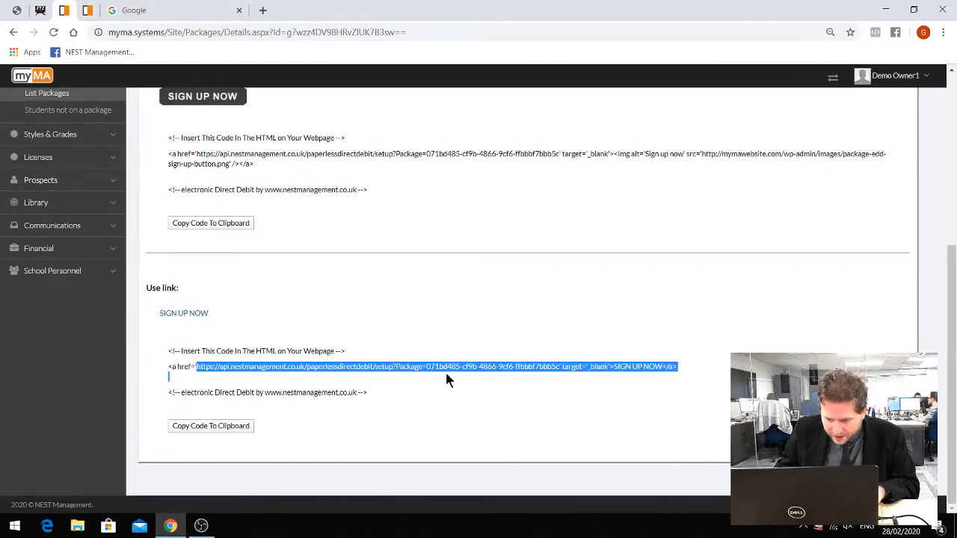
drag(447, 374, 560, 369)
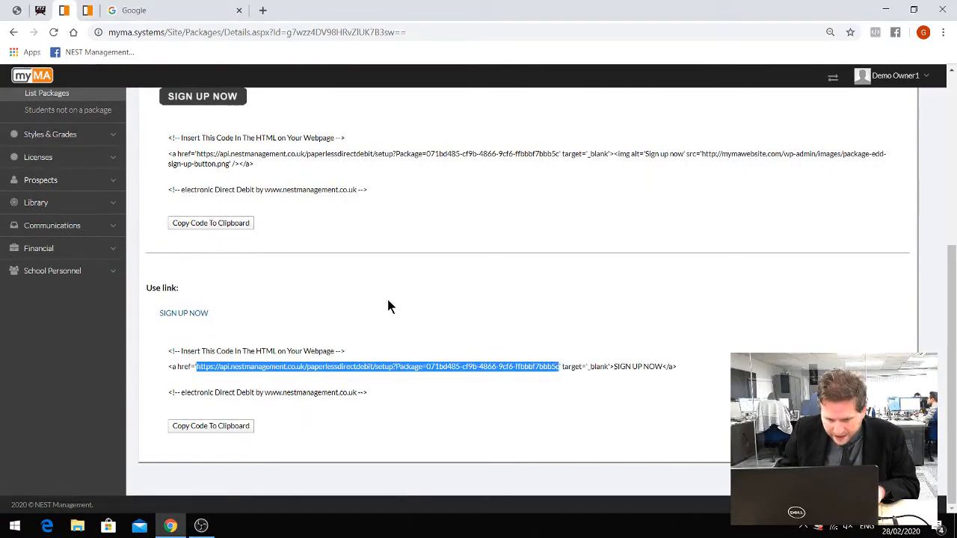
click(206, 294)
right_click(178, 313)
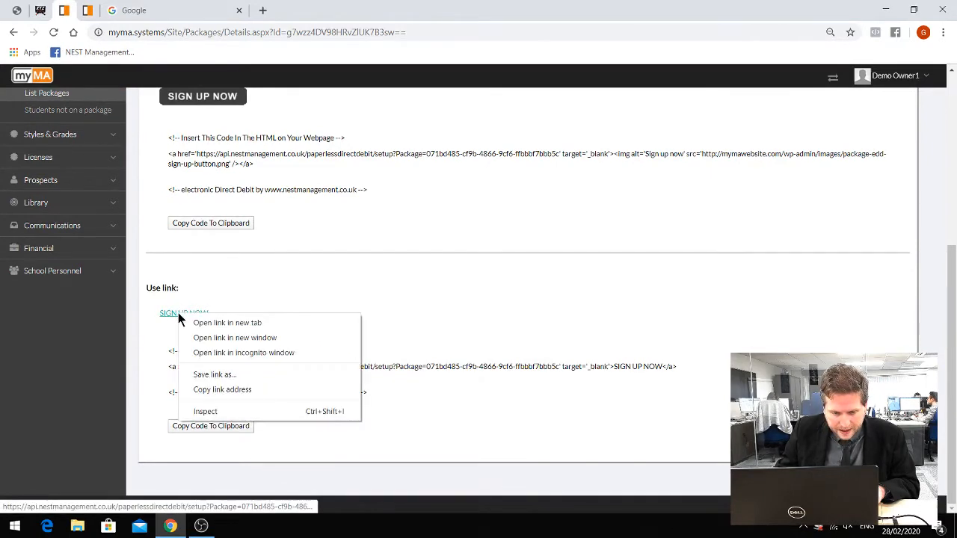
key(Escape)
right_click(183, 315)
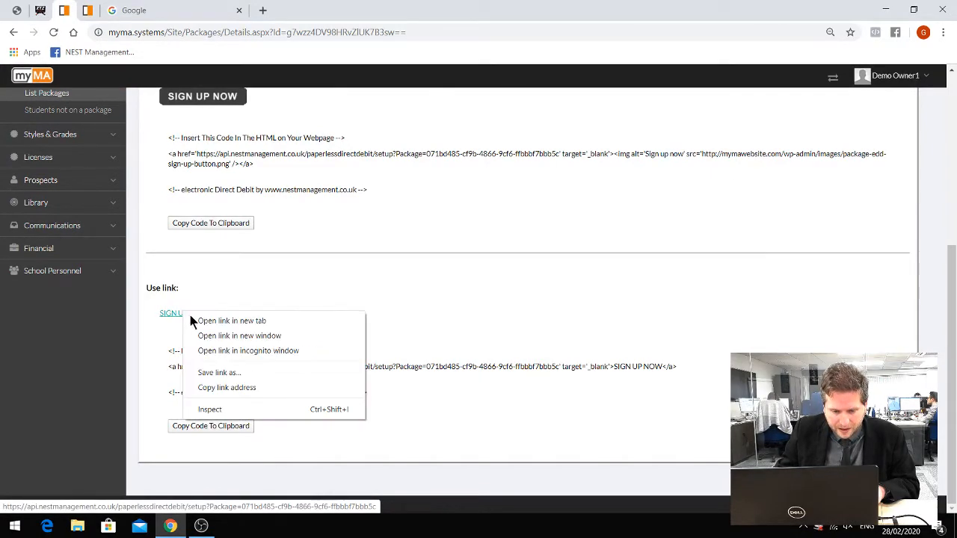
click(236, 389)
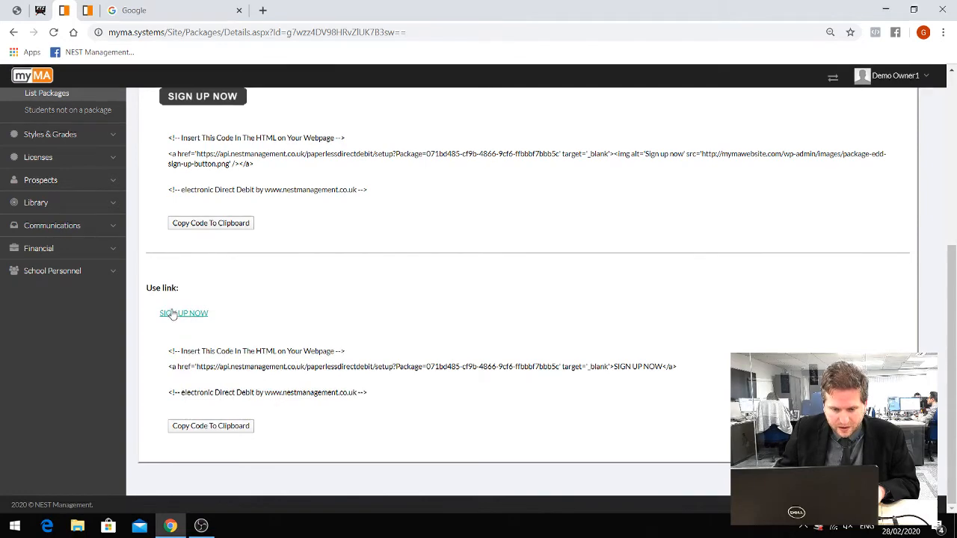
click(40, 10)
click(18, 10)
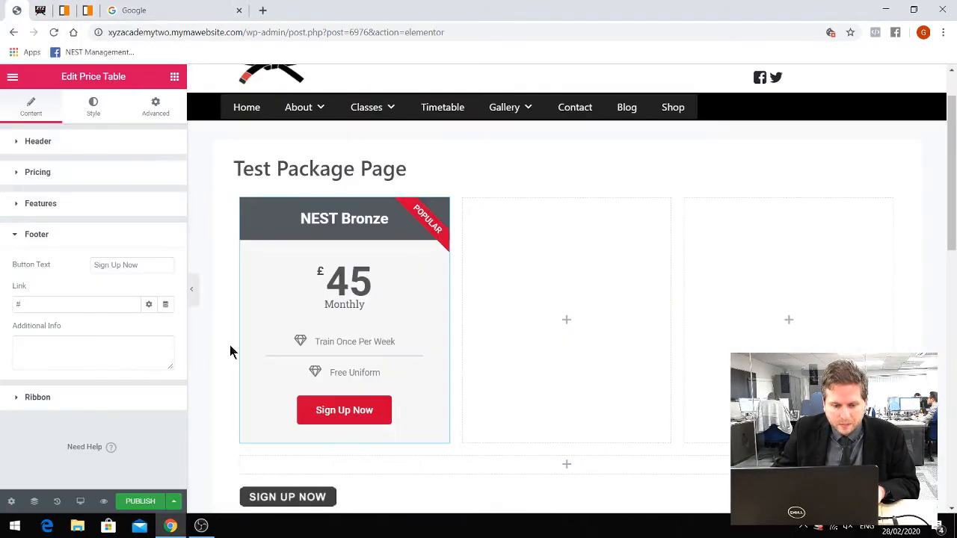
Paste the myMA sign-up URL into the NEST Bronze button's Link field, replacing '#'
click(45, 304)
key(ctrl+v)
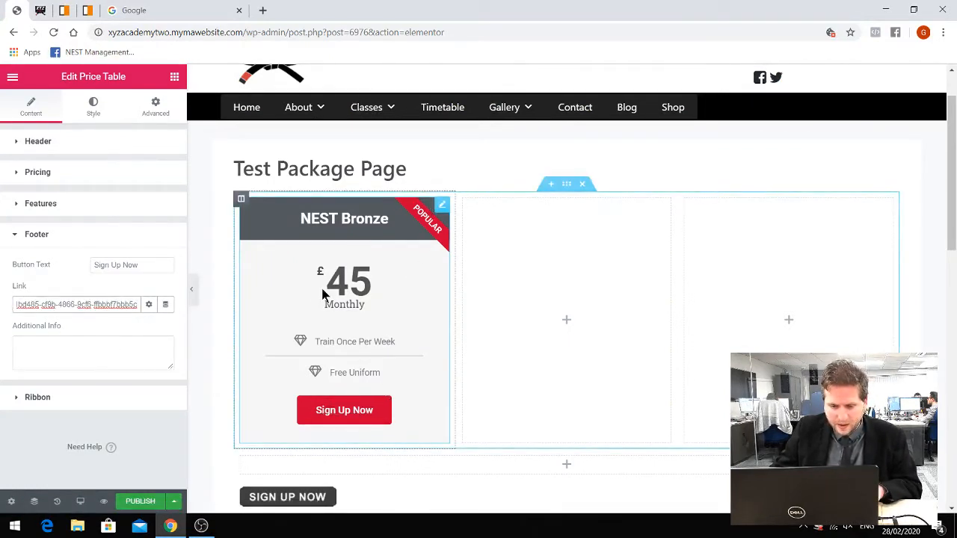
scroll(332, 324, up, 1)
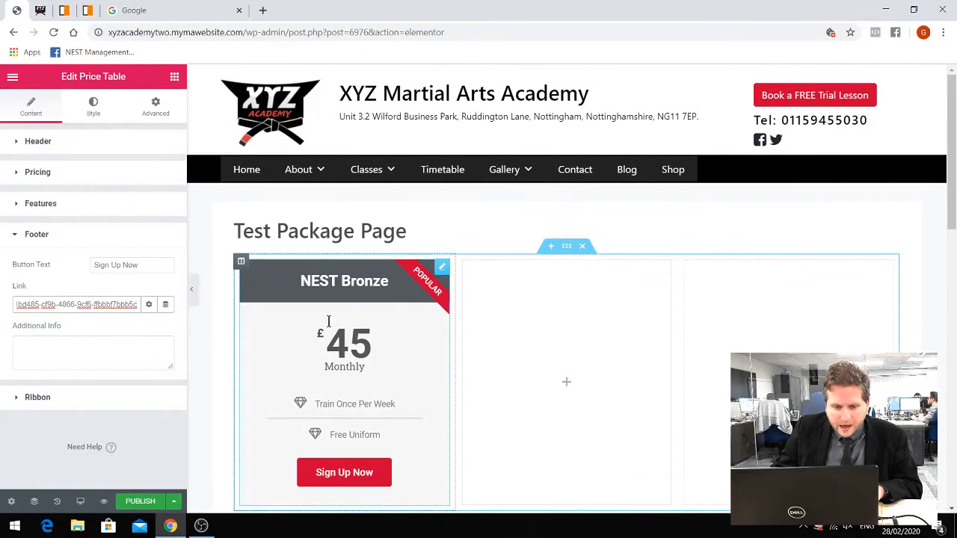
click(90, 112)
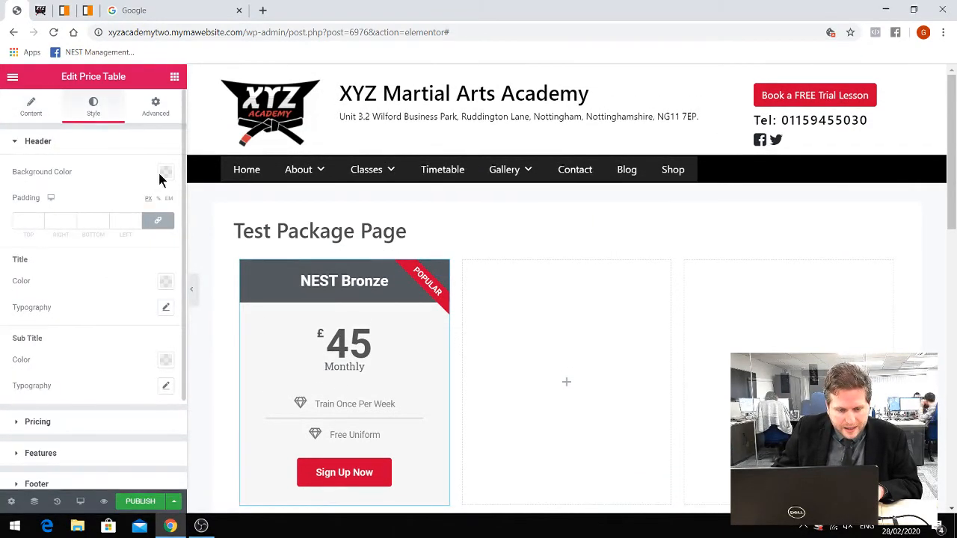
scroll(109, 323, down, 1)
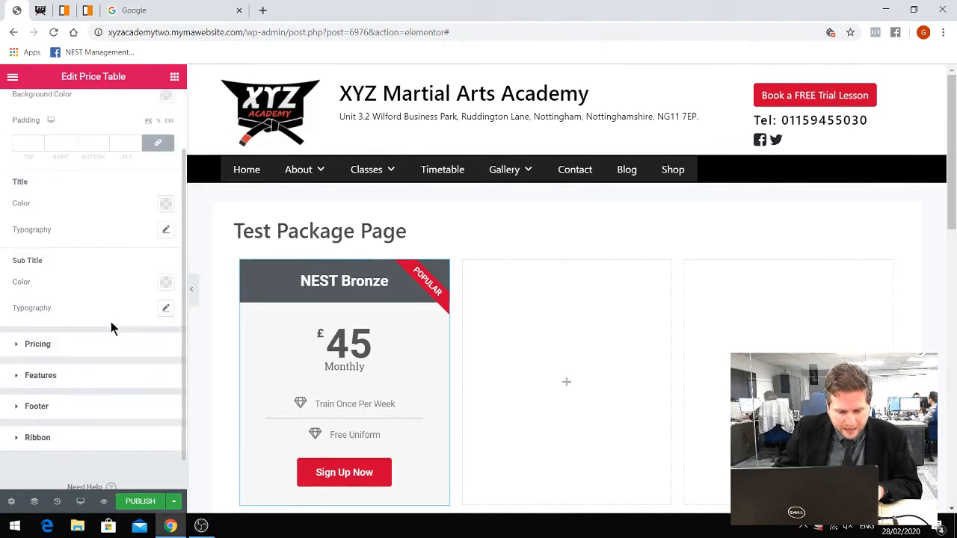
Set the Sign Up Now button size to Medium in the footer style settings
click(71, 379)
scroll(77, 352, down, 3)
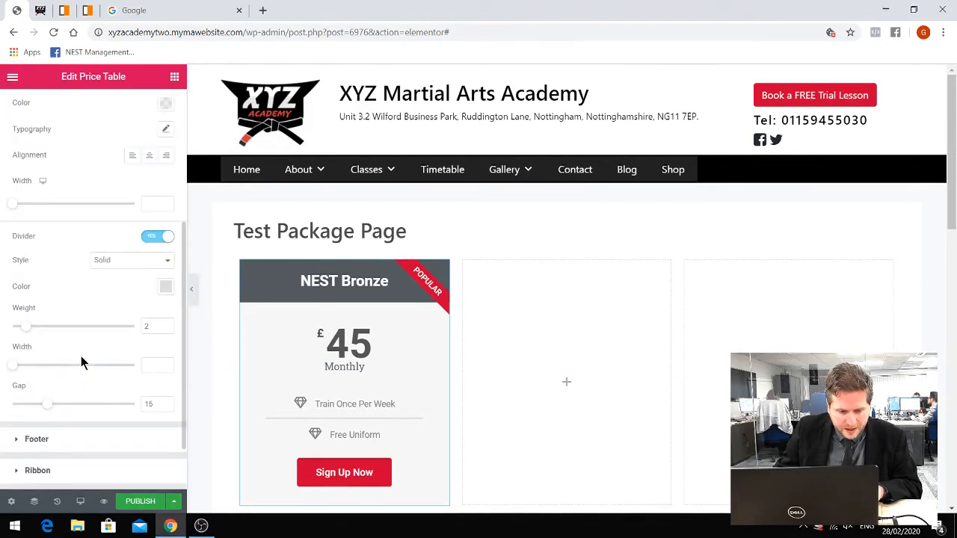
scroll(82, 362, down, 1)
click(75, 372)
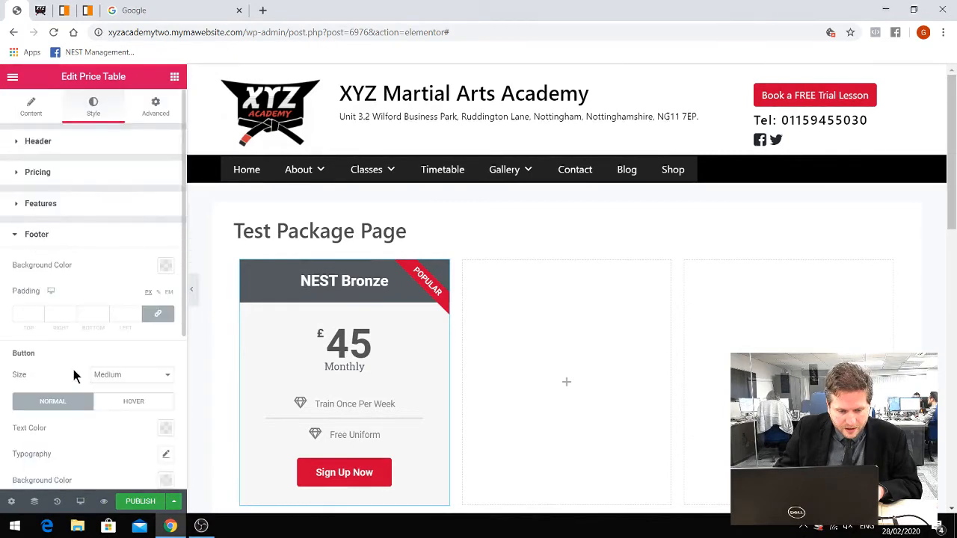
scroll(89, 365, down, 2)
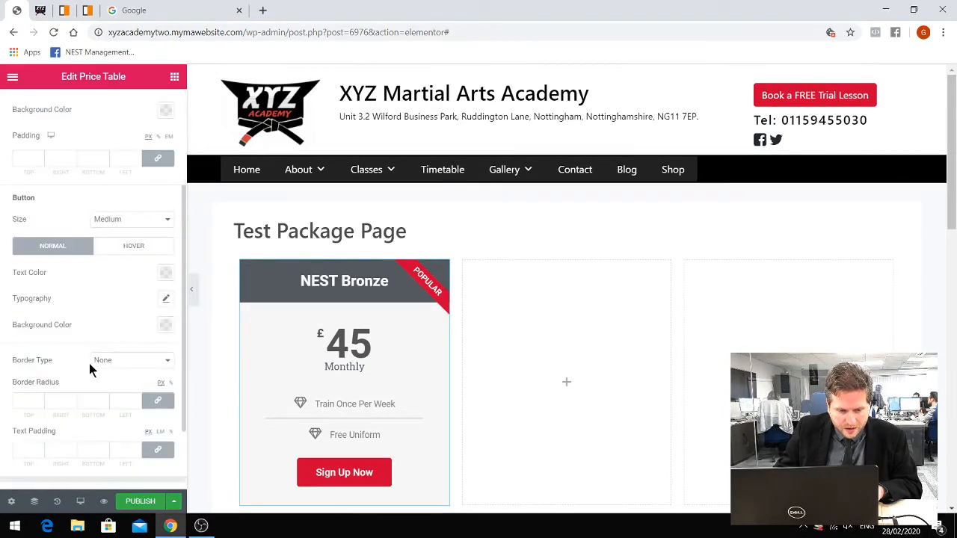
click(131, 225)
click(125, 260)
click(131, 225)
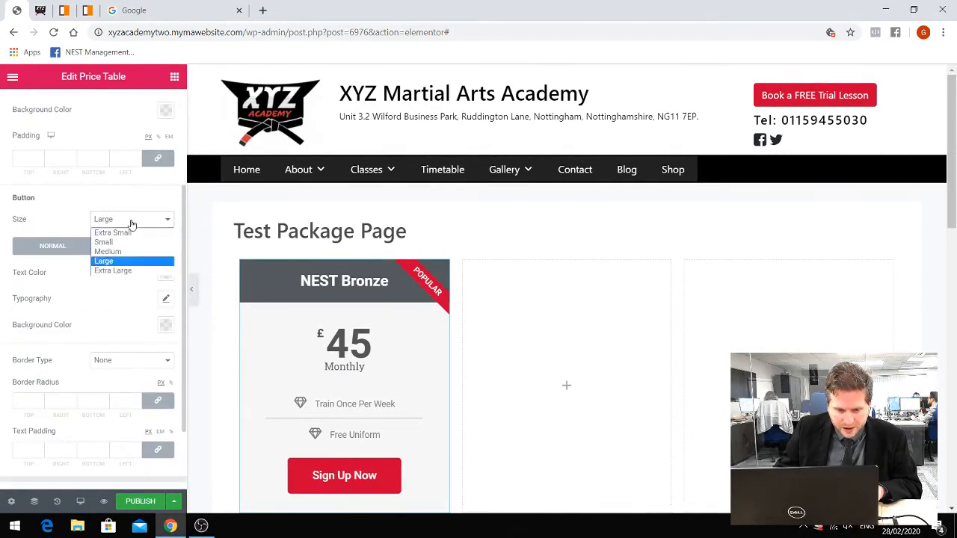
click(121, 251)
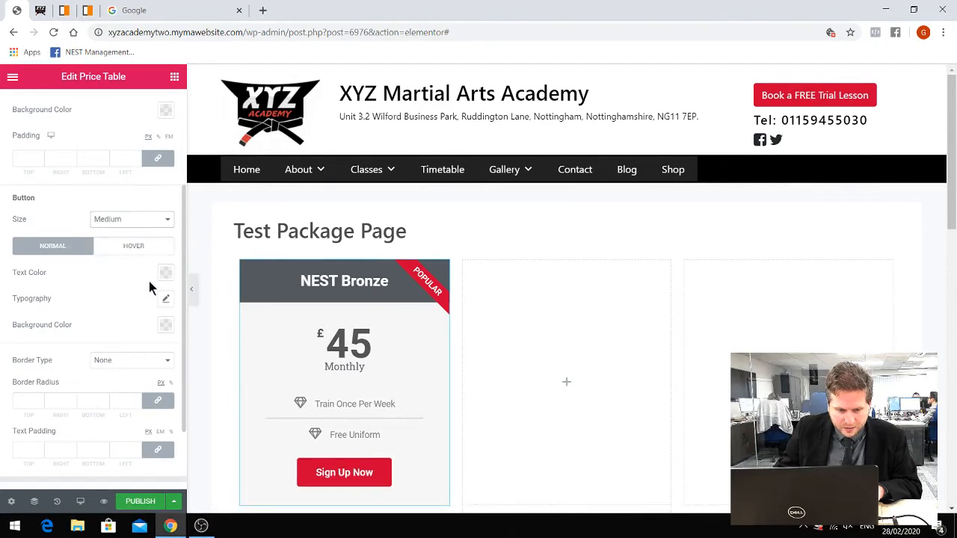
Give the Sign Up Now button the blue preset background colour instead of red
click(165, 327)
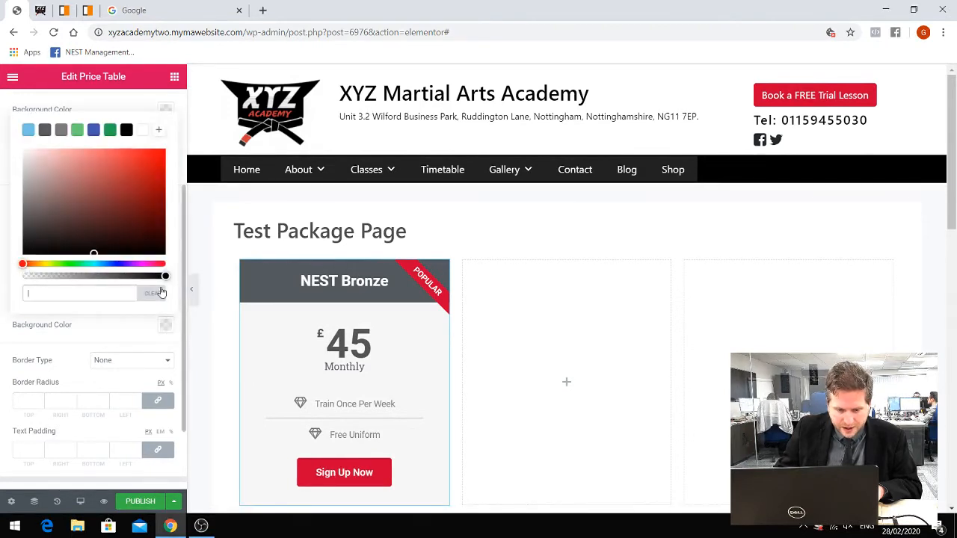
click(110, 131)
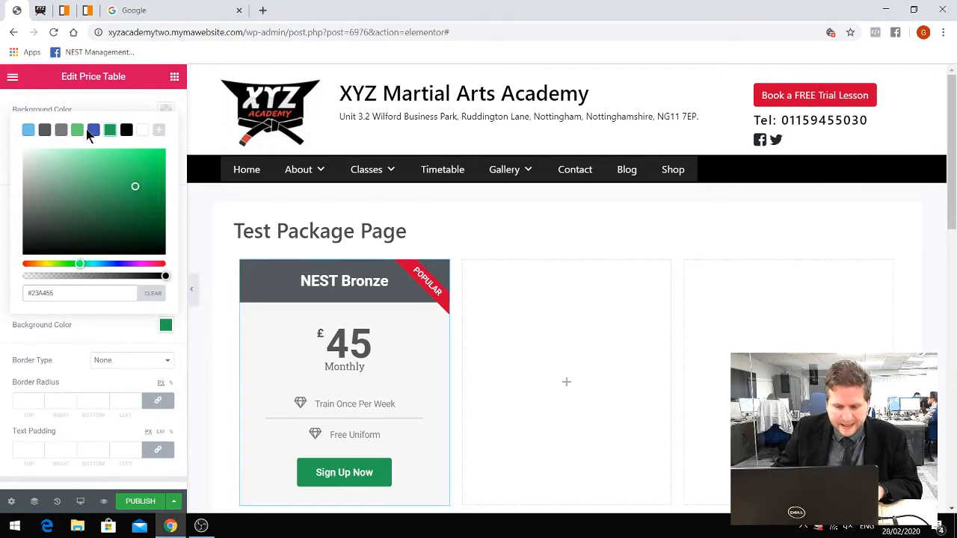
click(93, 131)
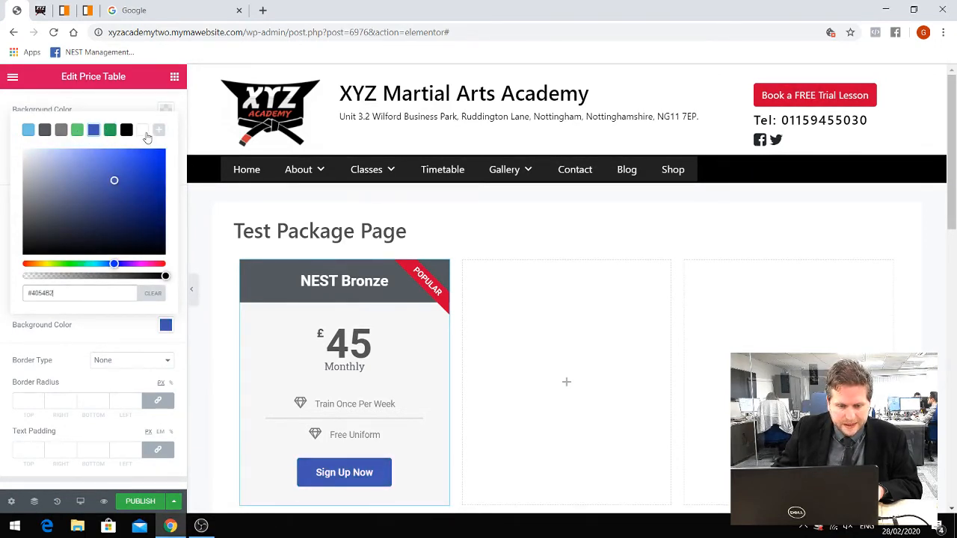
scroll(115, 341, down, 2)
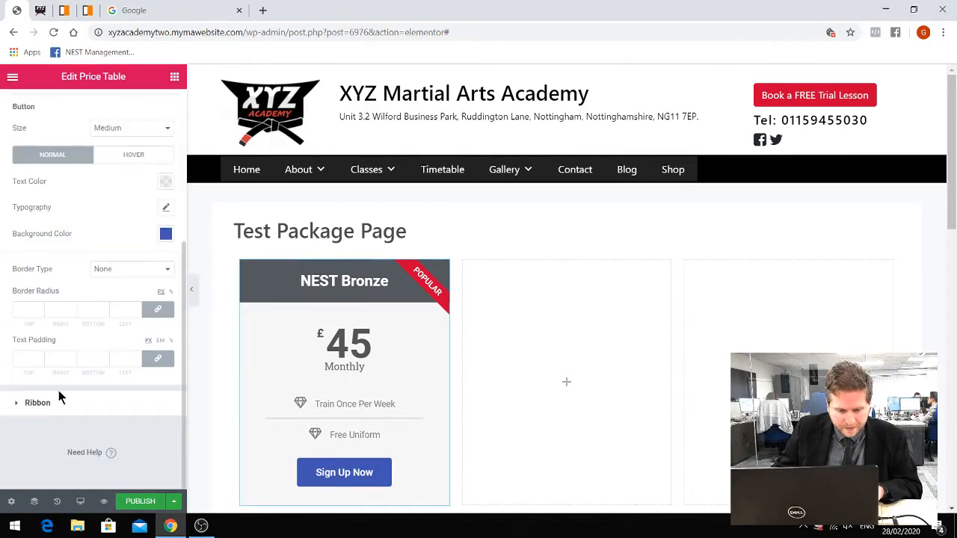
click(81, 407)
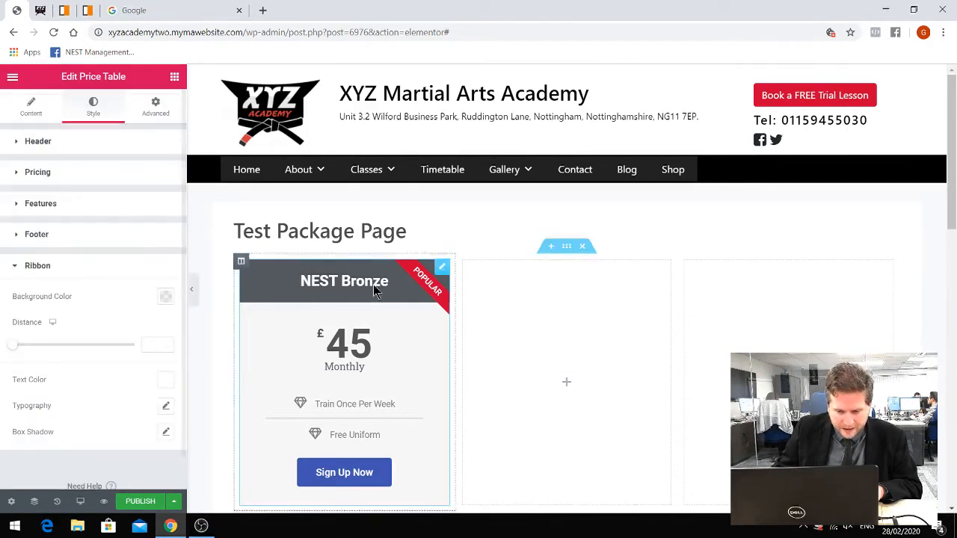
Set the corner ribbon's background colour to blue
click(166, 298)
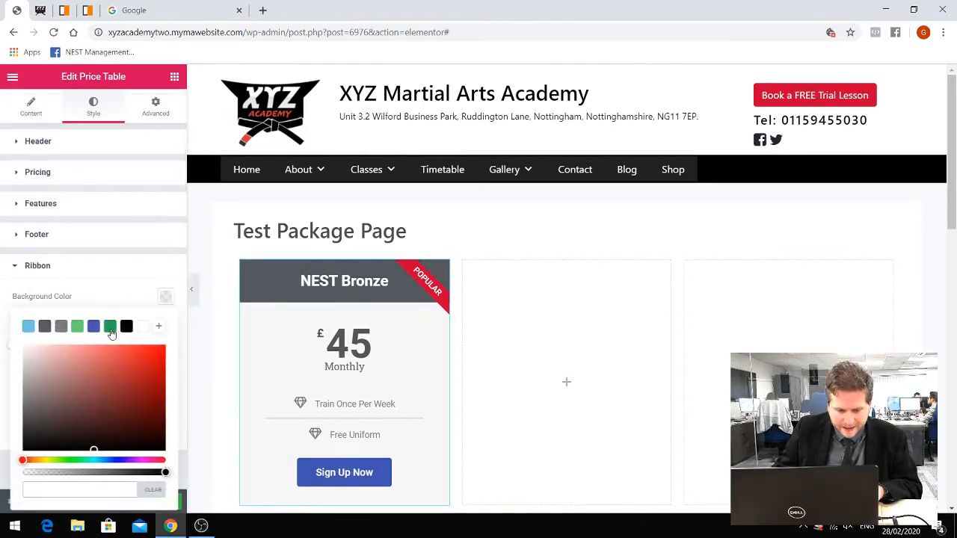
click(94, 326)
click(163, 298)
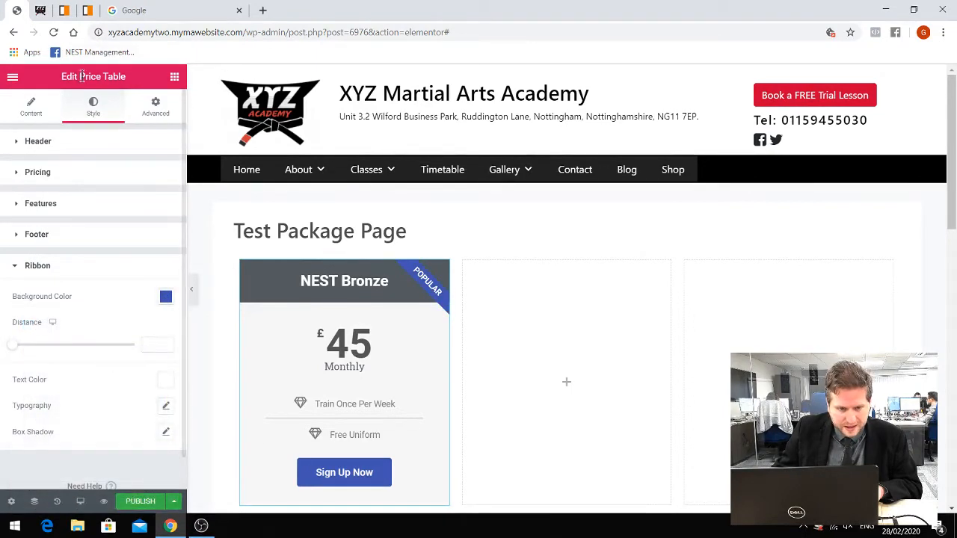
Switch the ribbon on and clear its title text so it stays blank
click(30, 106)
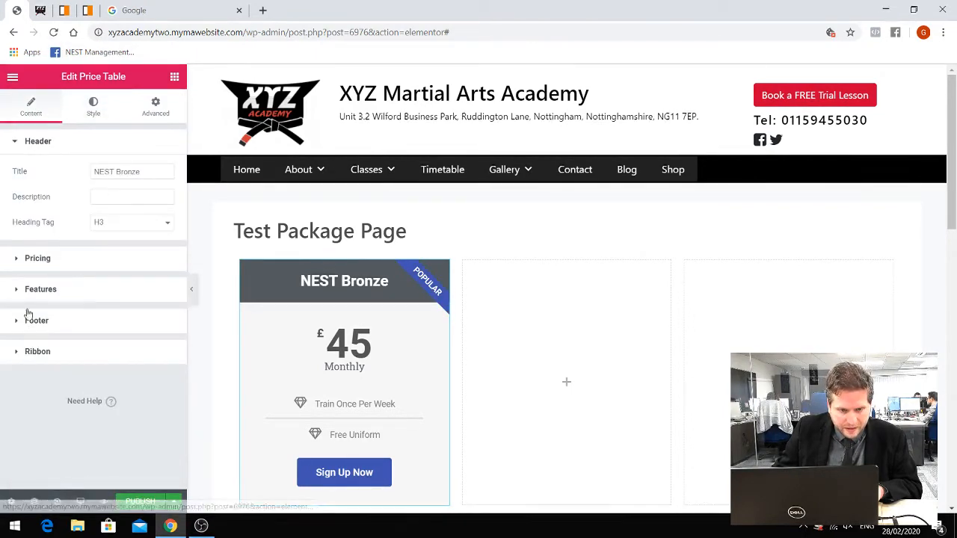
click(51, 351)
click(164, 305)
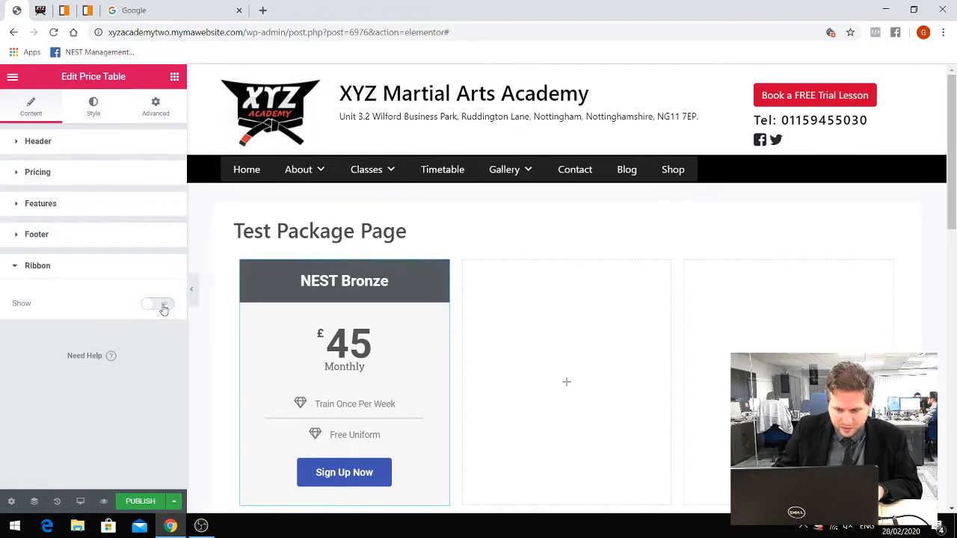
click(162, 305)
click(162, 305)
scroll(359, 327, down, 1)
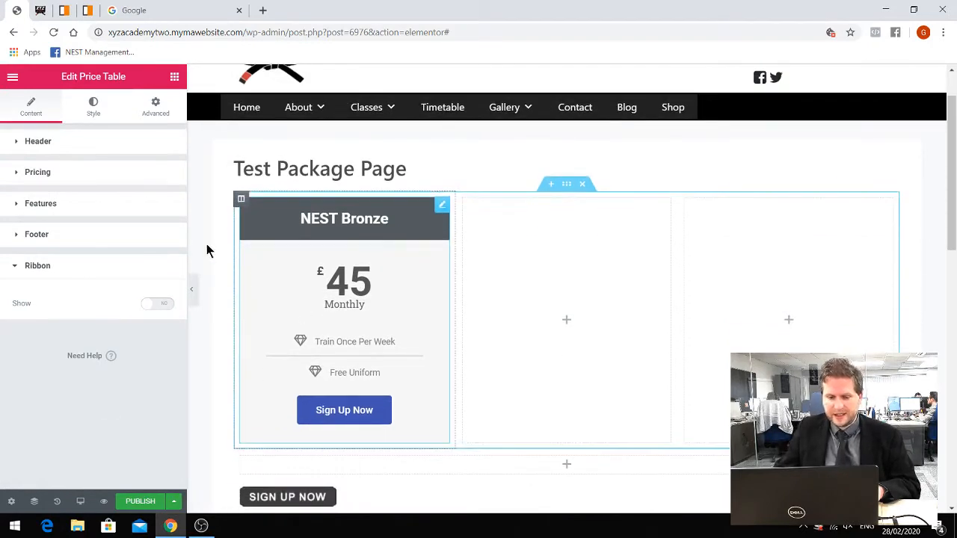
click(151, 306)
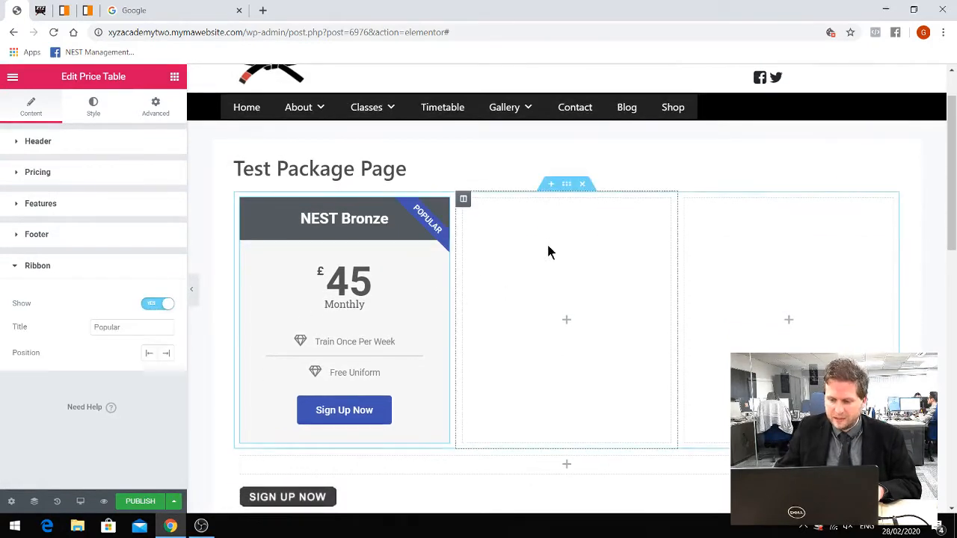
drag(138, 327, 44, 318)
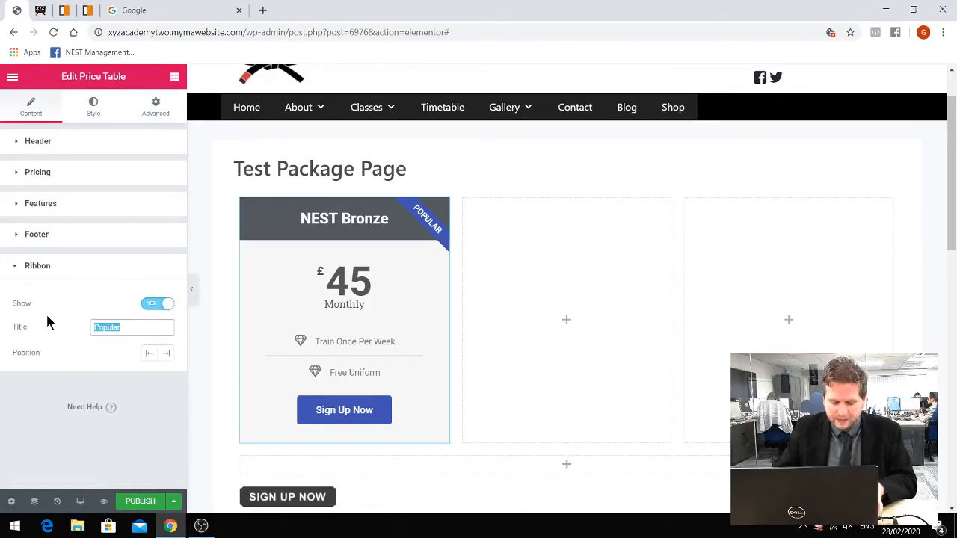
text(20%)
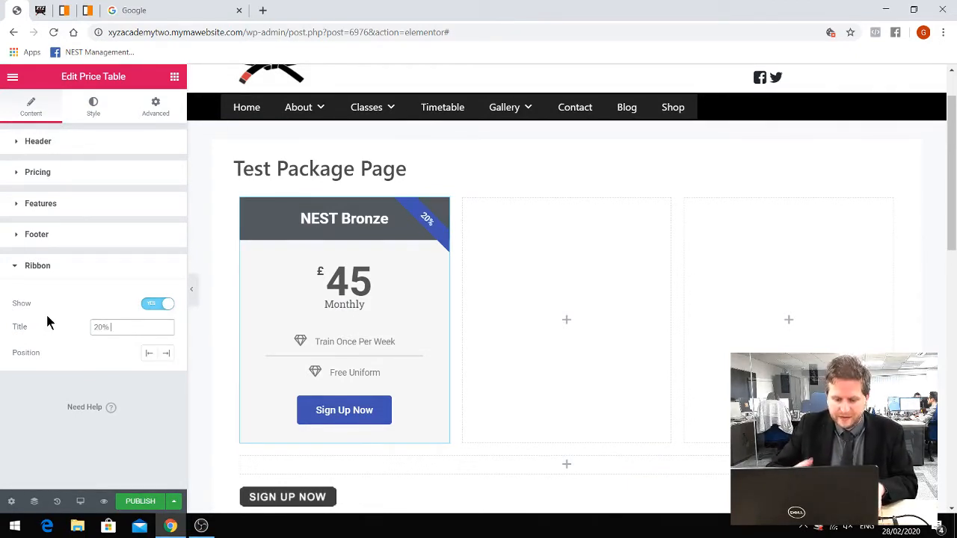
text( SAVING)
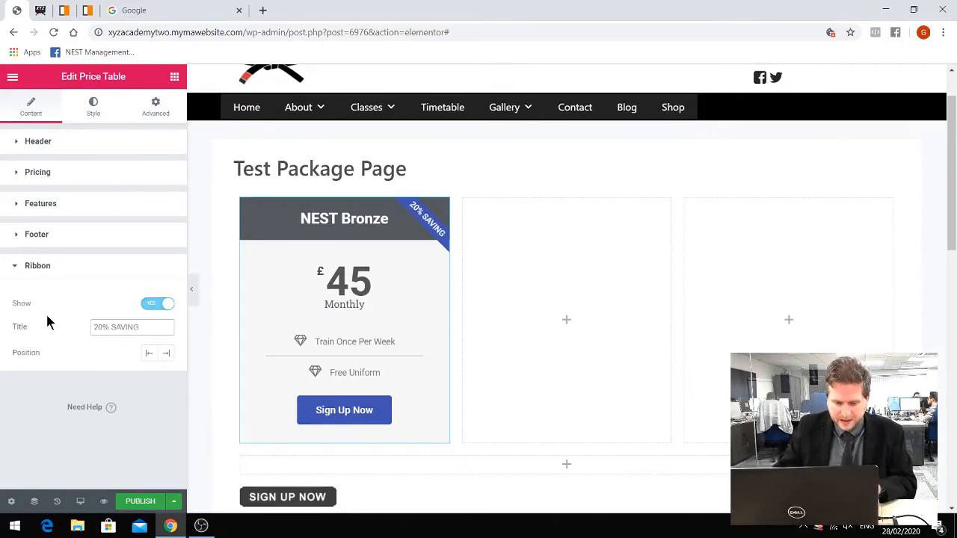
key(ctrl+a)
key(BackSpace)
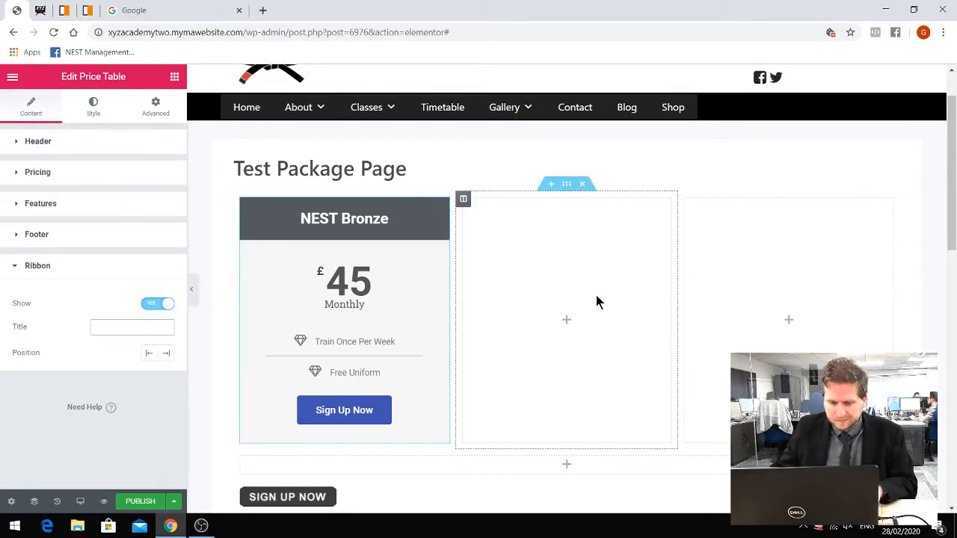
Copy the NEST Bronze price table and paste it into the empty middle column
right_click(442, 210)
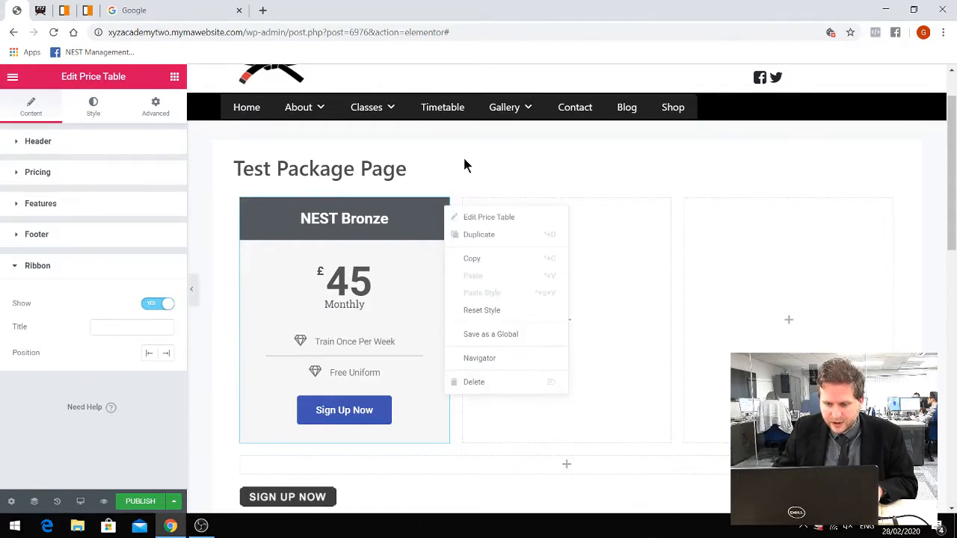
click(452, 187)
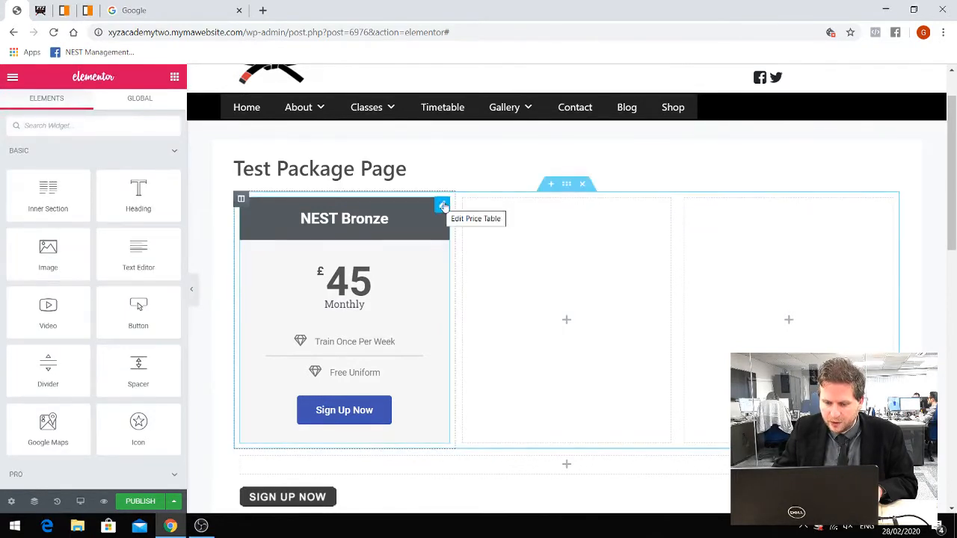
right_click(445, 208)
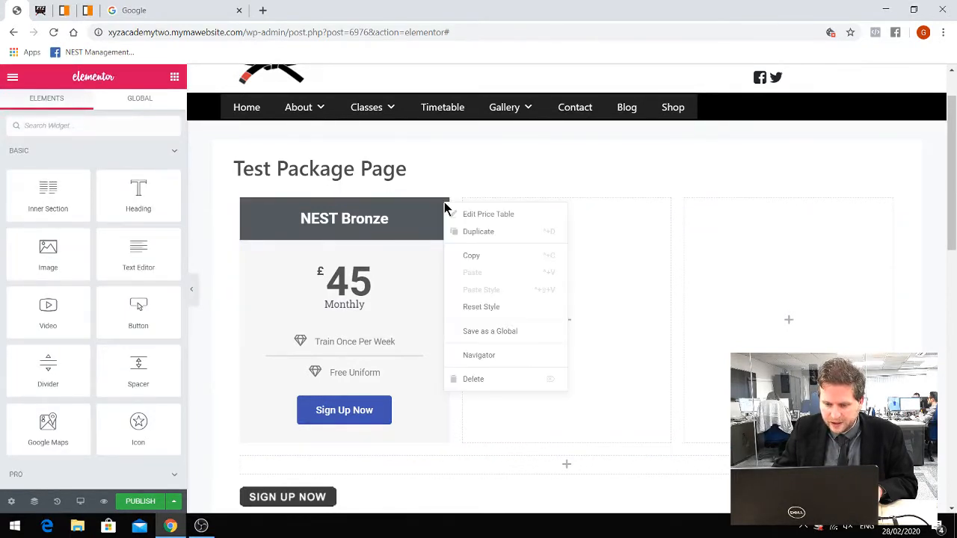
click(472, 256)
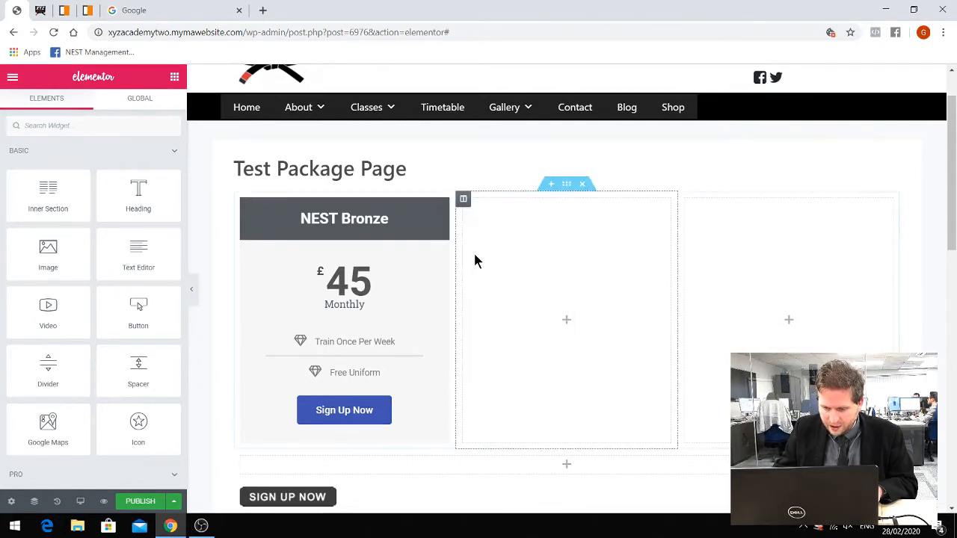
right_click(573, 255)
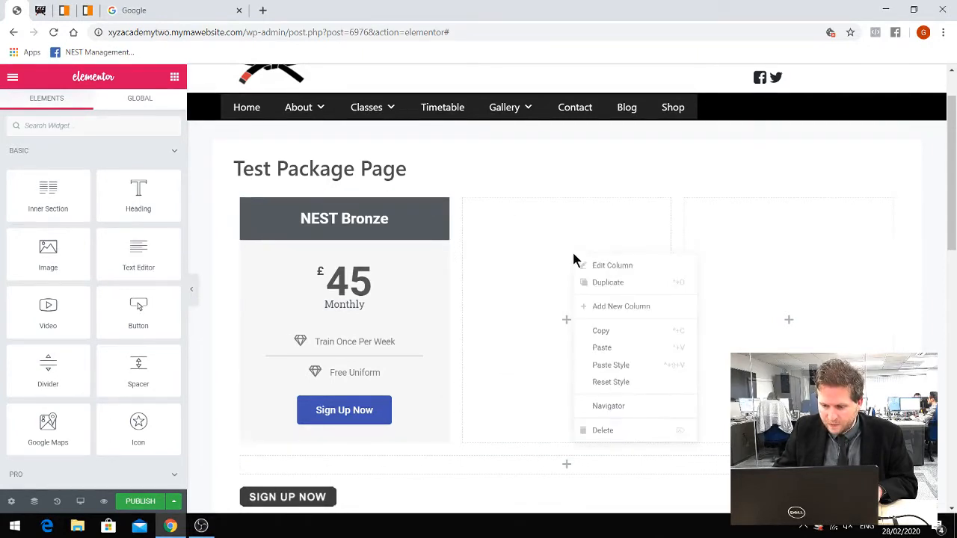
click(613, 348)
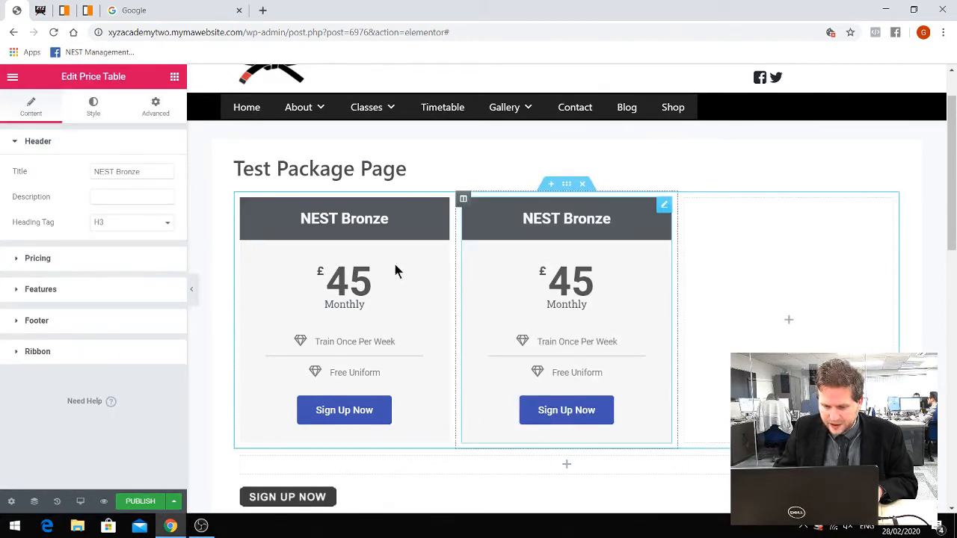
click(40, 11)
click(65, 12)
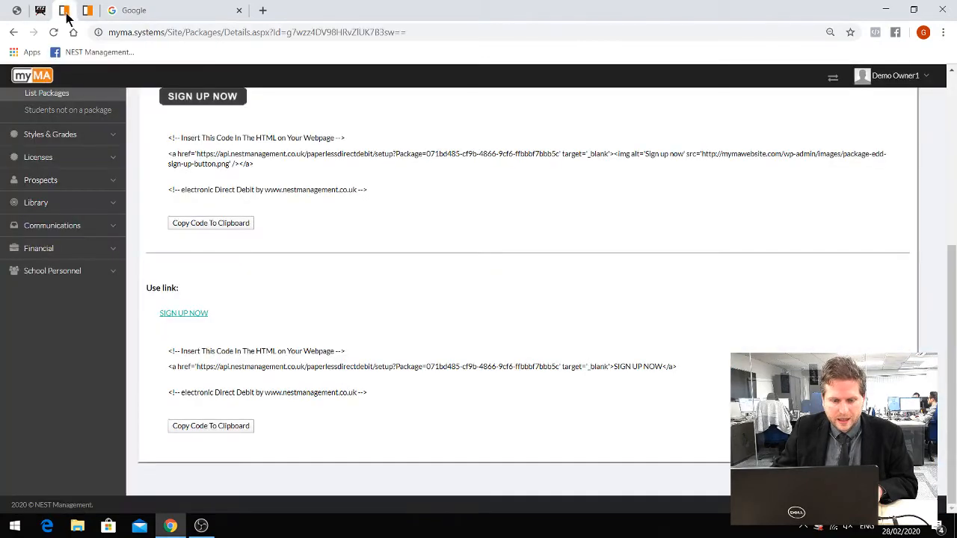
scroll(142, 255, up, 4)
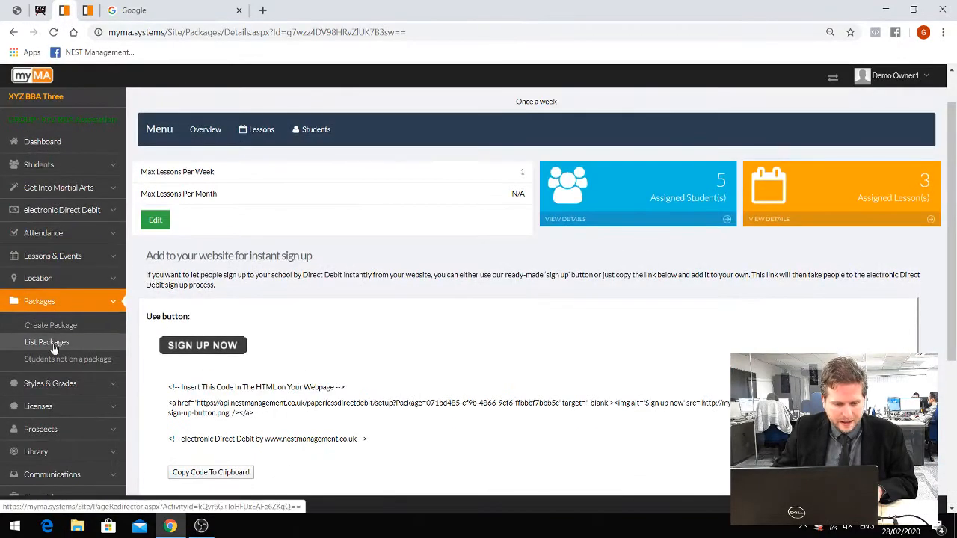
click(54, 346)
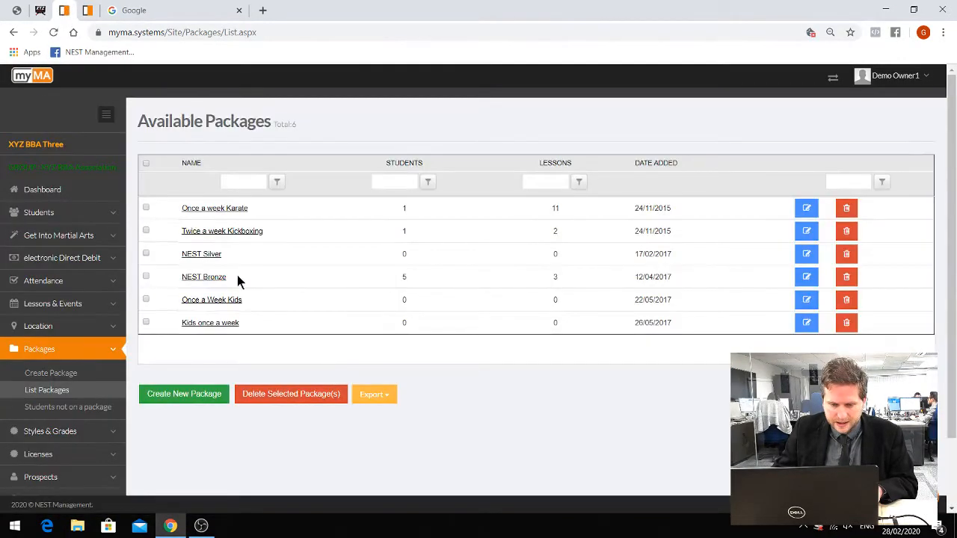
click(215, 257)
drag(604, 111, 482, 114)
click(16, 10)
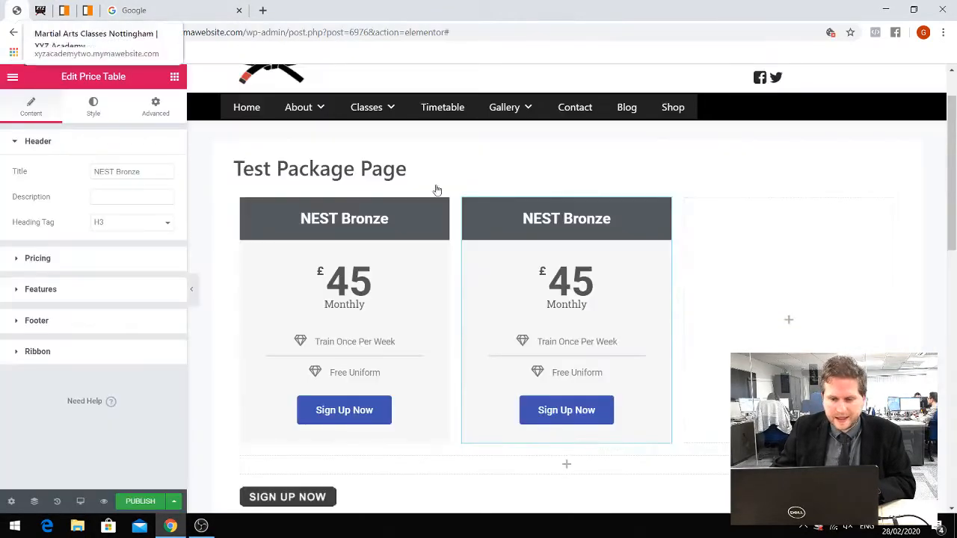
Rename the middle card to 'NEST Silver' and change its first feature to 'Train Twice Per Week'
click(663, 204)
drag(143, 171, 64, 167)
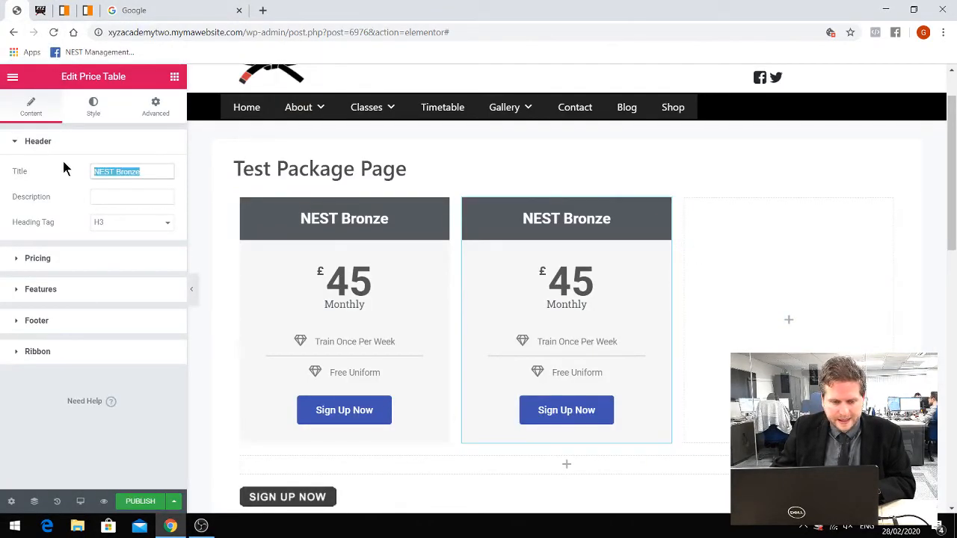
key(ctrl+v)
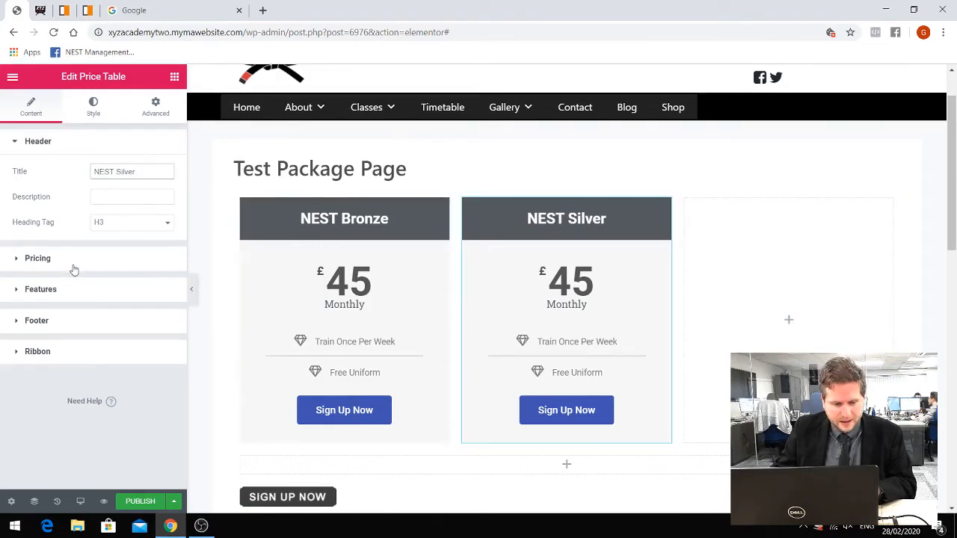
click(72, 290)
click(48, 255)
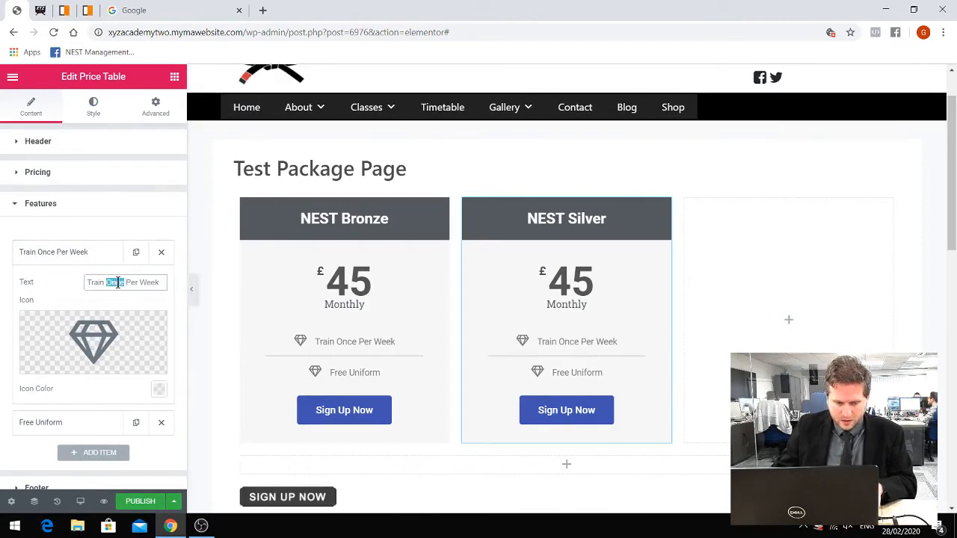
text(Twice)
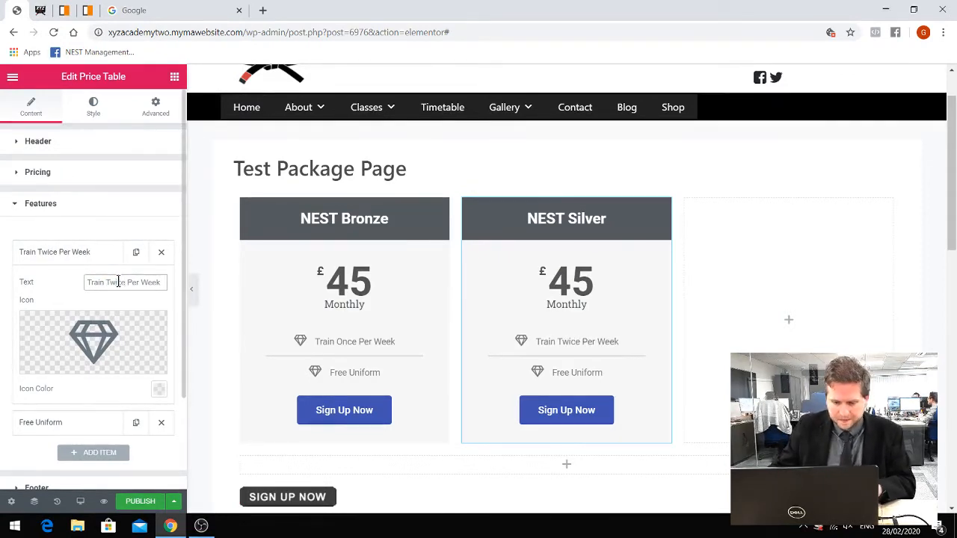
scroll(147, 366, down, 1)
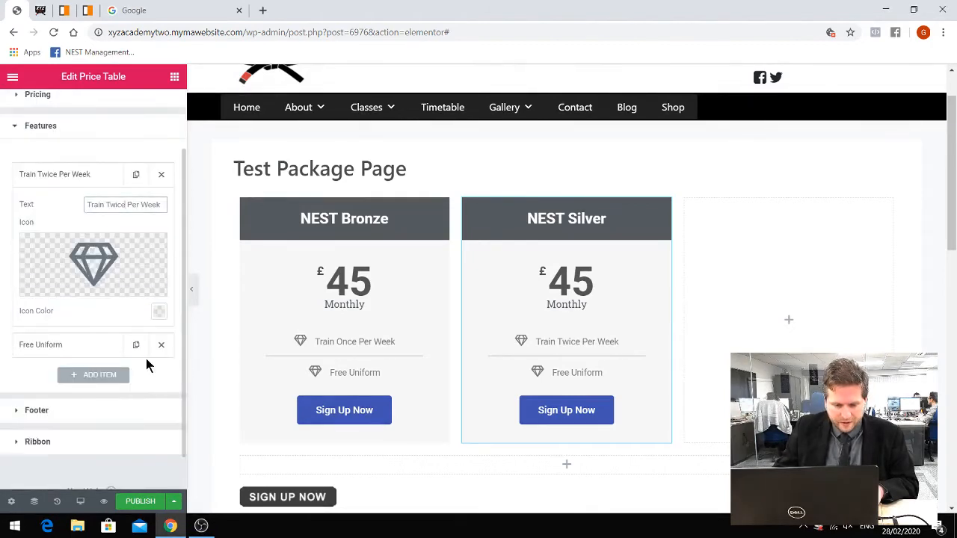
scroll(146, 366, down, 1)
Replace the Silver button's link with the Silver package's myMA SIGN UP NOW address
click(37, 371)
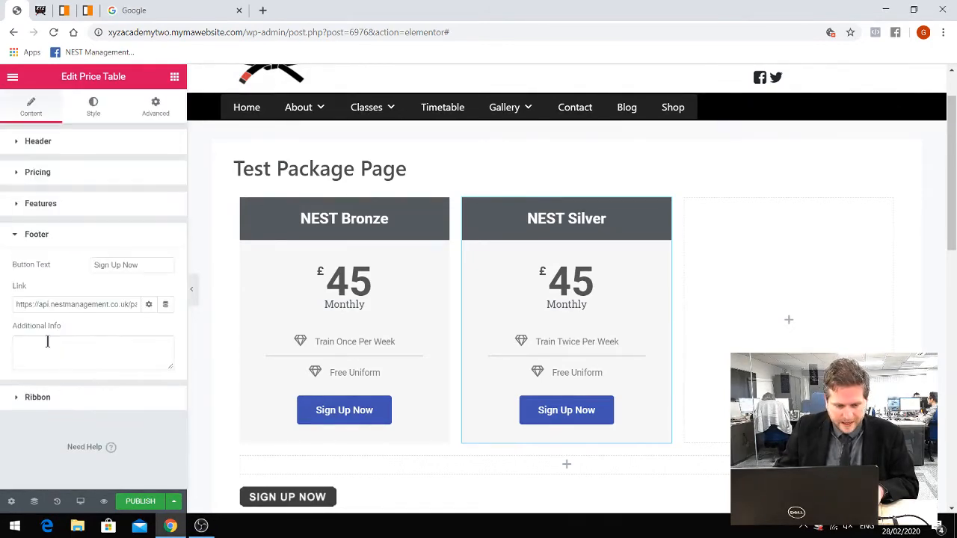
click(64, 11)
scroll(387, 302, down, 3)
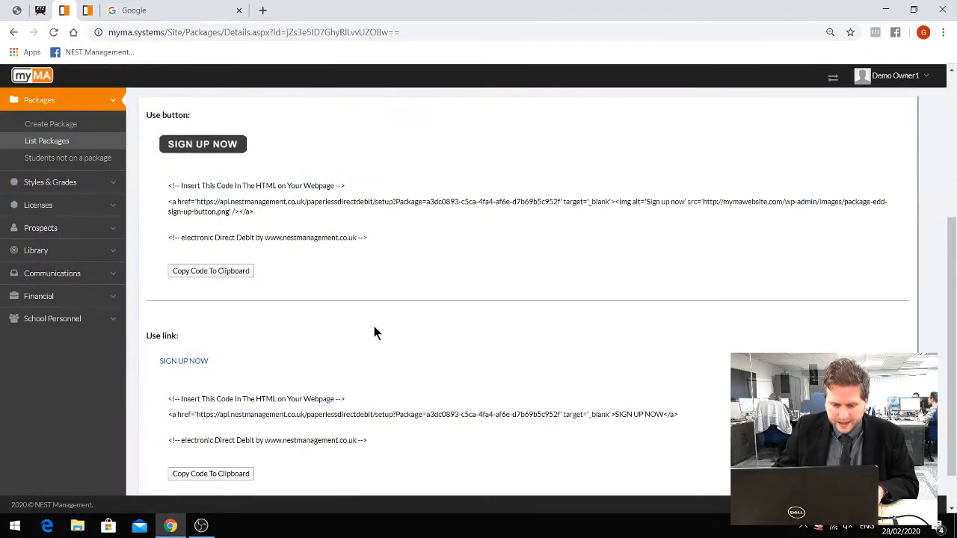
right_click(193, 361)
click(272, 436)
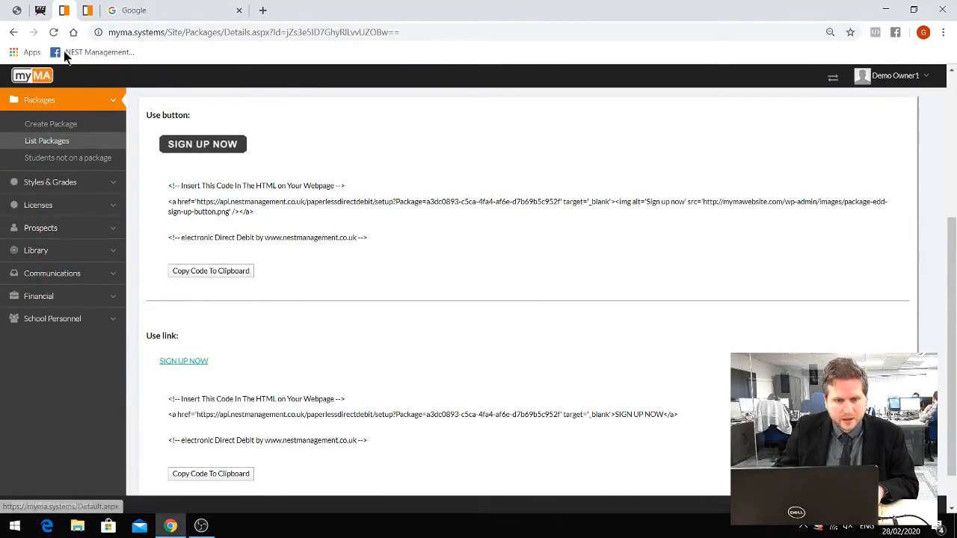
click(44, 10)
click(19, 10)
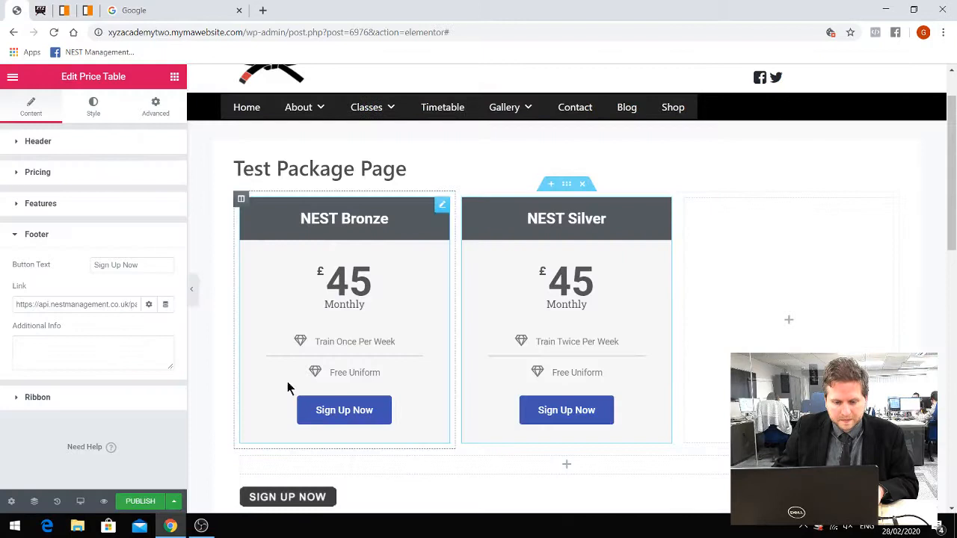
click(108, 307)
key(ctrl+a)
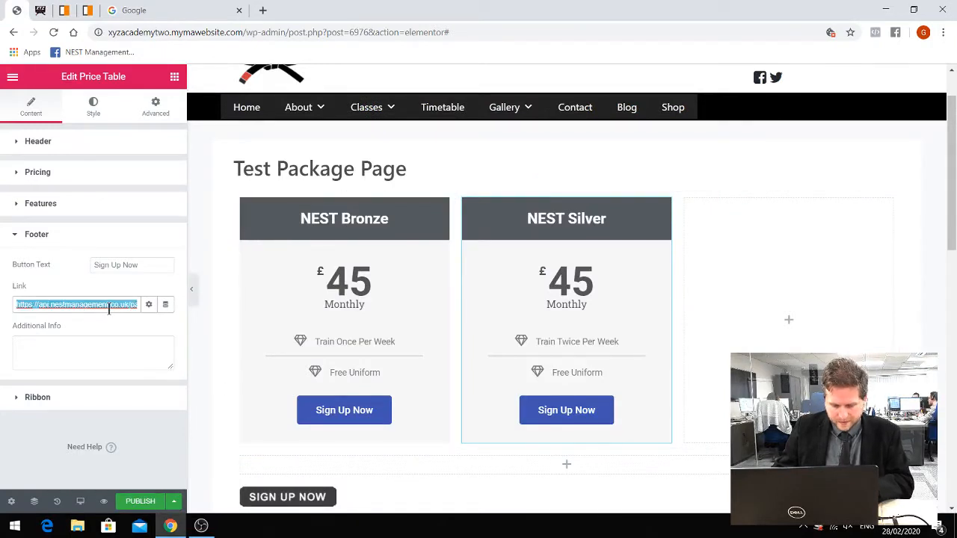
key(ctrl+v)
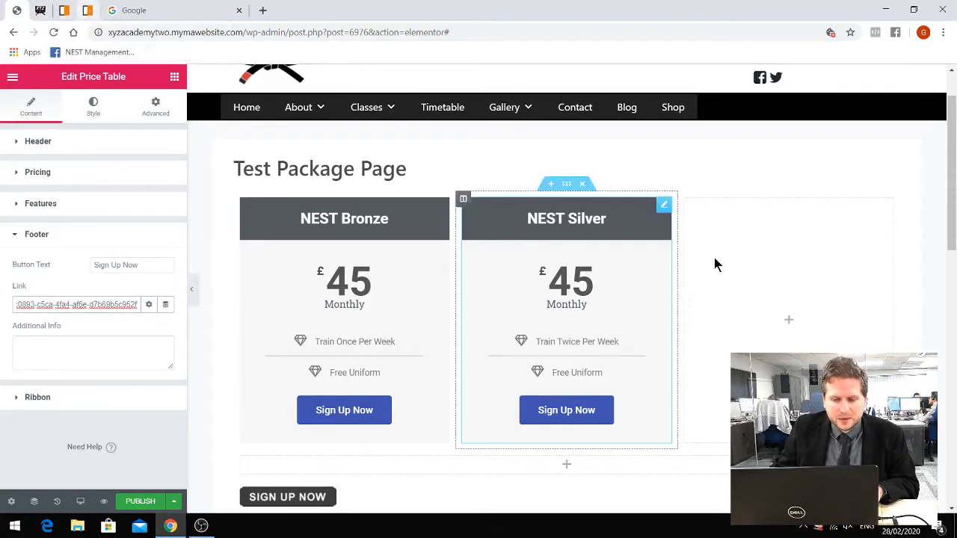
Copy the NEST Silver price table and paste it into the empty third column
right_click(664, 207)
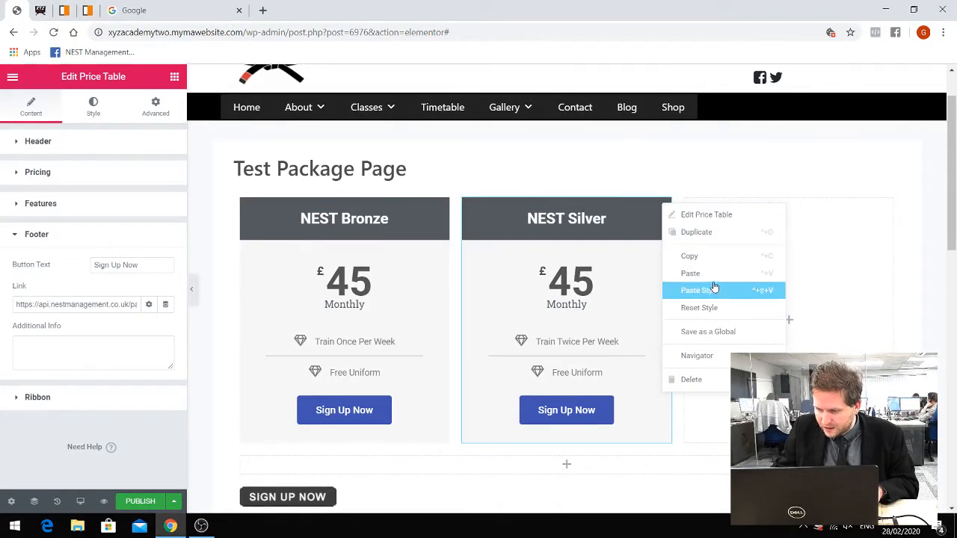
click(715, 258)
right_click(771, 266)
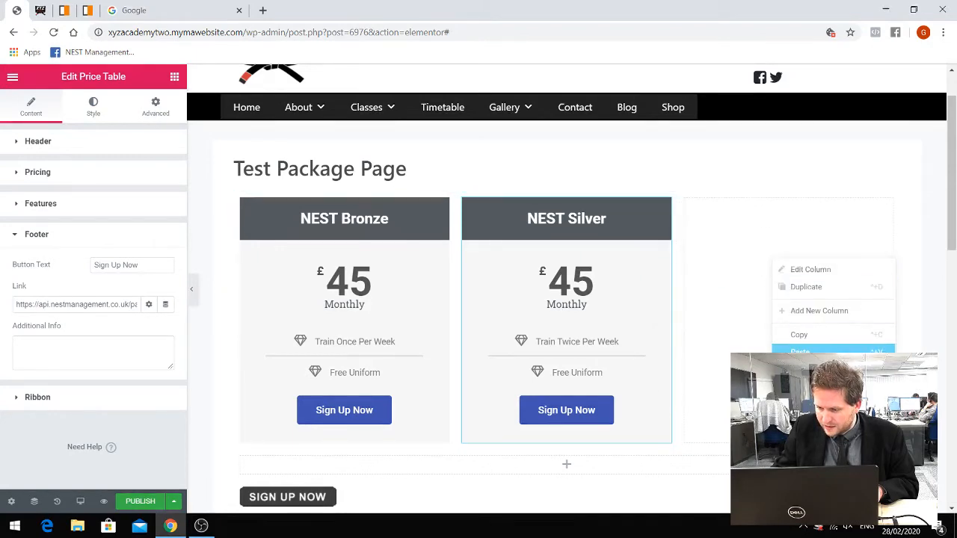
click(792, 343)
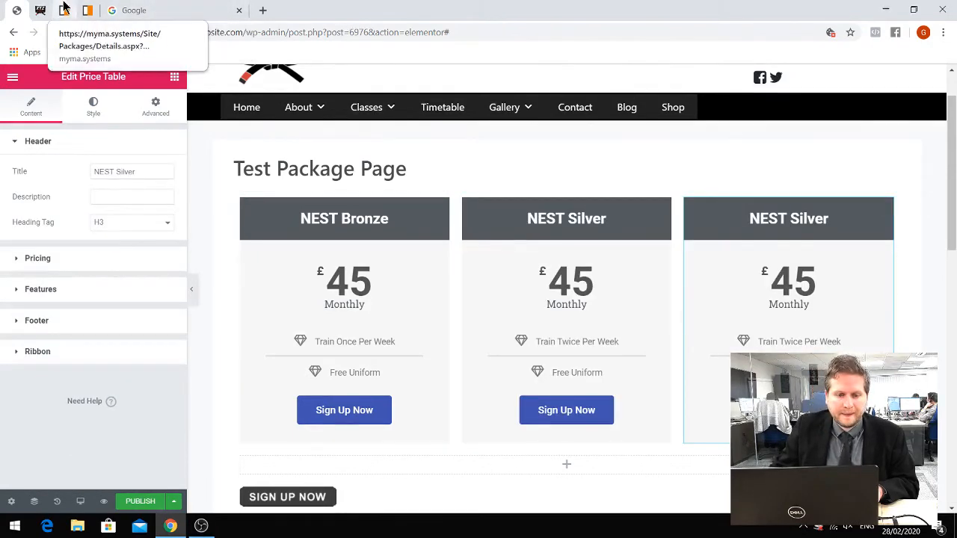
click(64, 10)
Open the 'Once a Week Kids' package details from myMA's package list
click(60, 137)
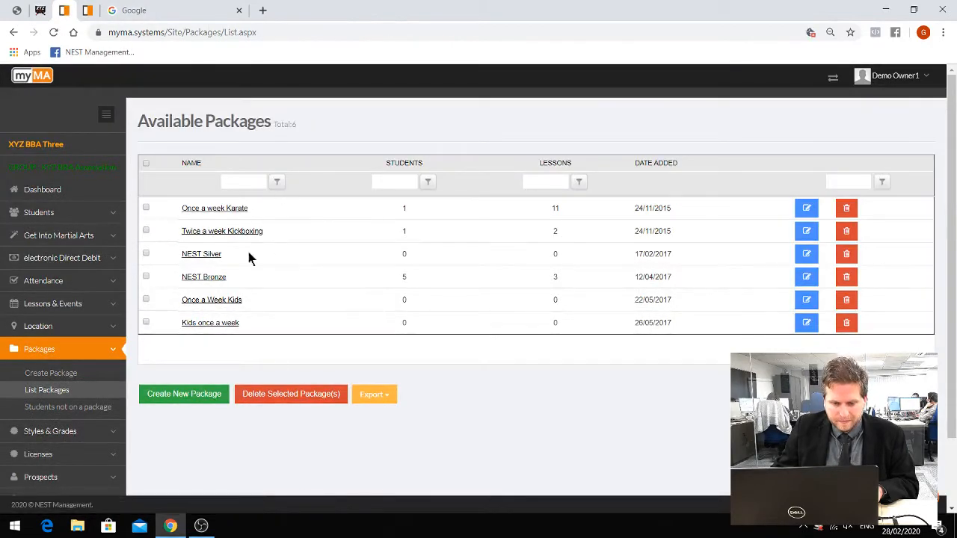
click(217, 302)
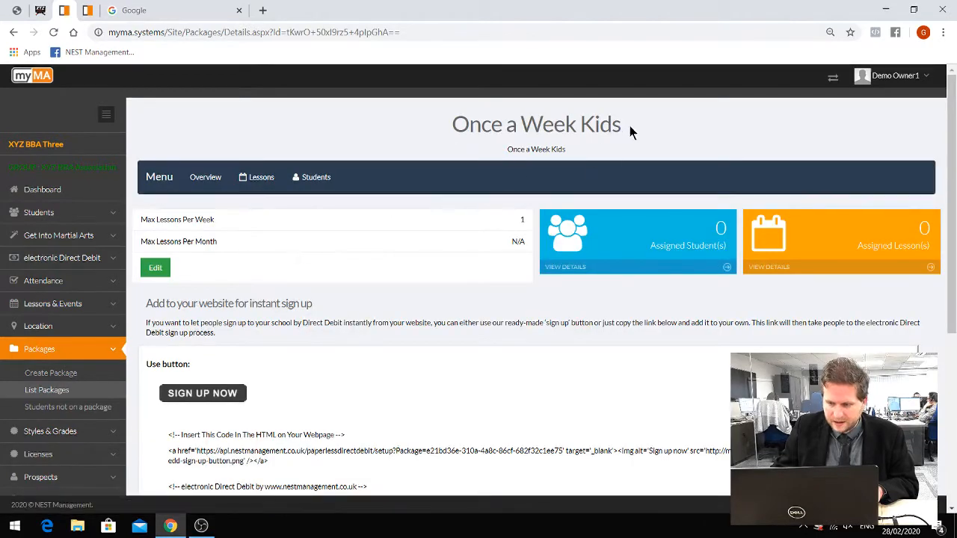
drag(629, 131, 447, 129)
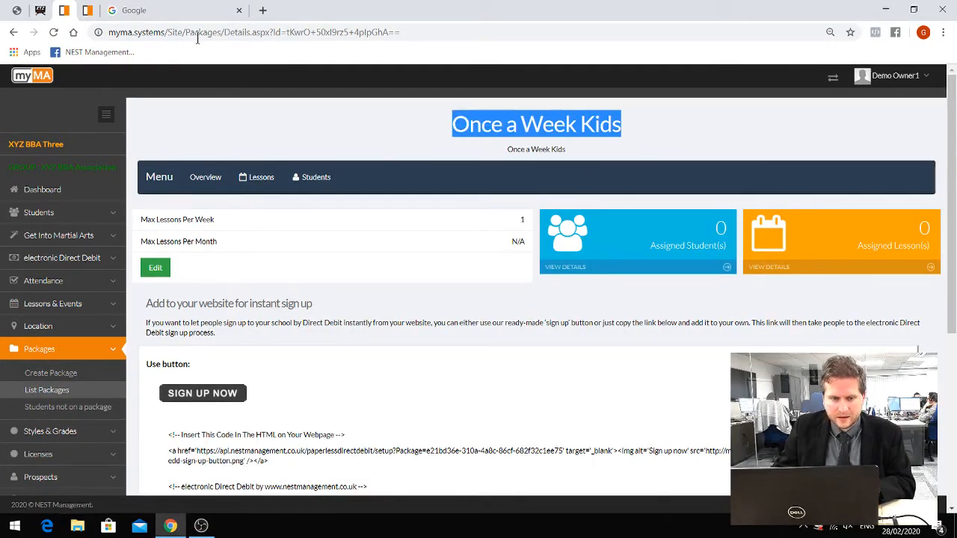
click(89, 10)
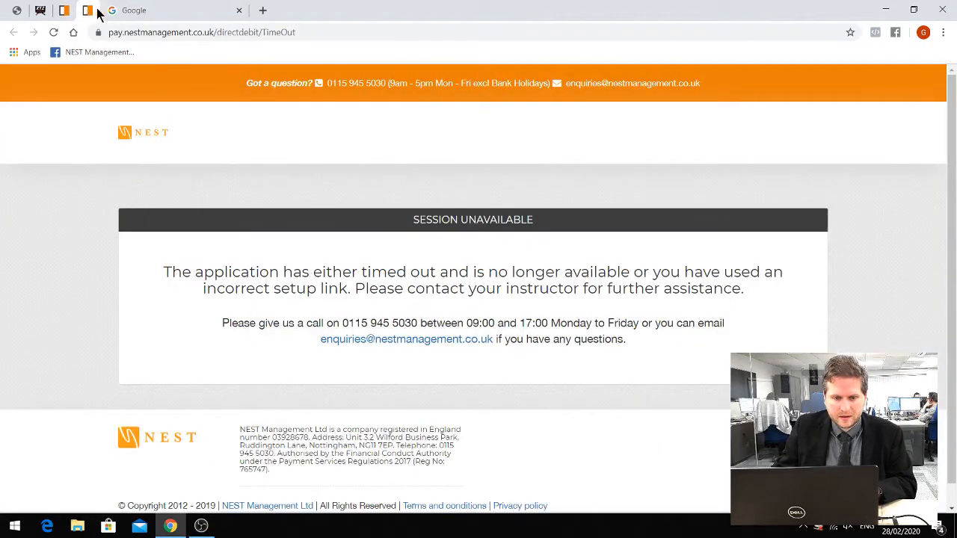
click(40, 10)
Retitle the third card 'NEST Gold', then price NEST Silver at 50 and NEST Gold at 55
click(16, 10)
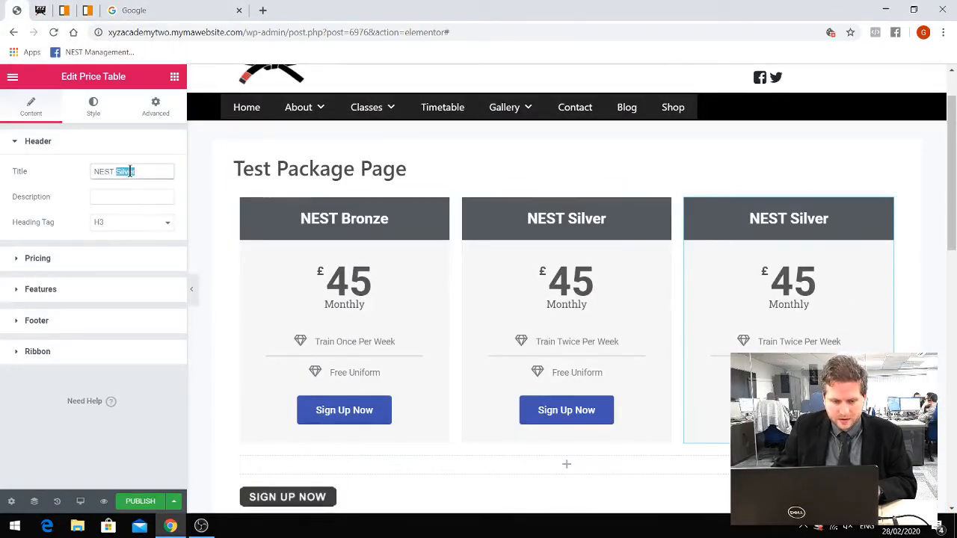
text(Gold)
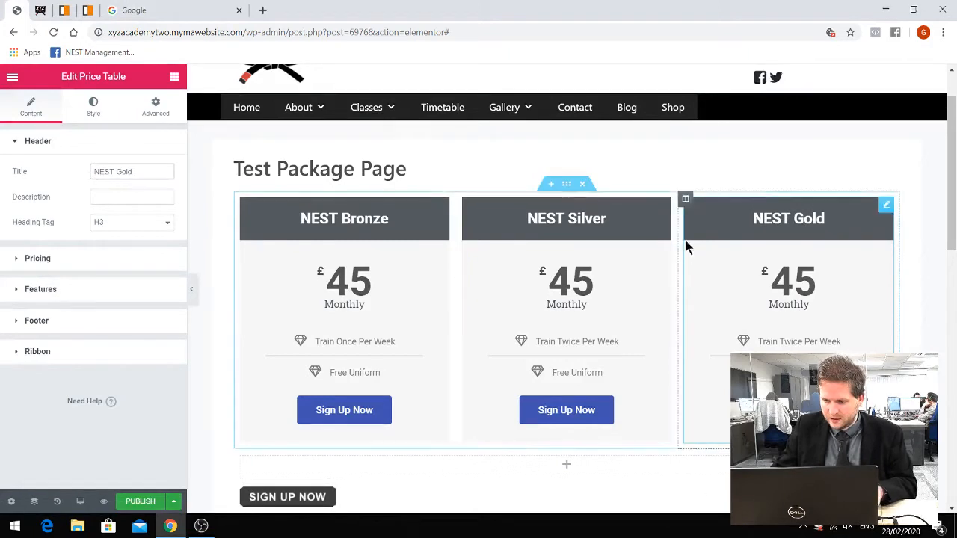
click(663, 207)
click(77, 175)
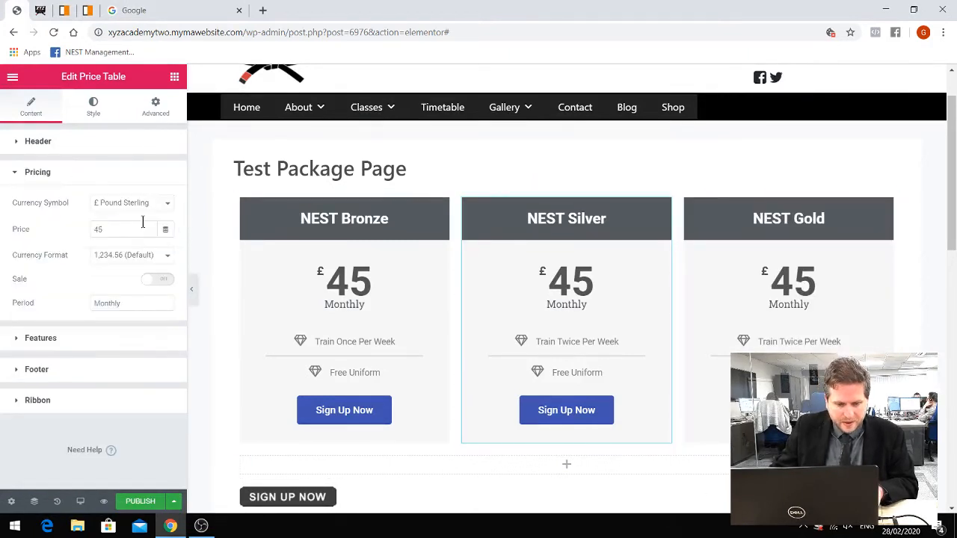
double_click(106, 230)
text(50)
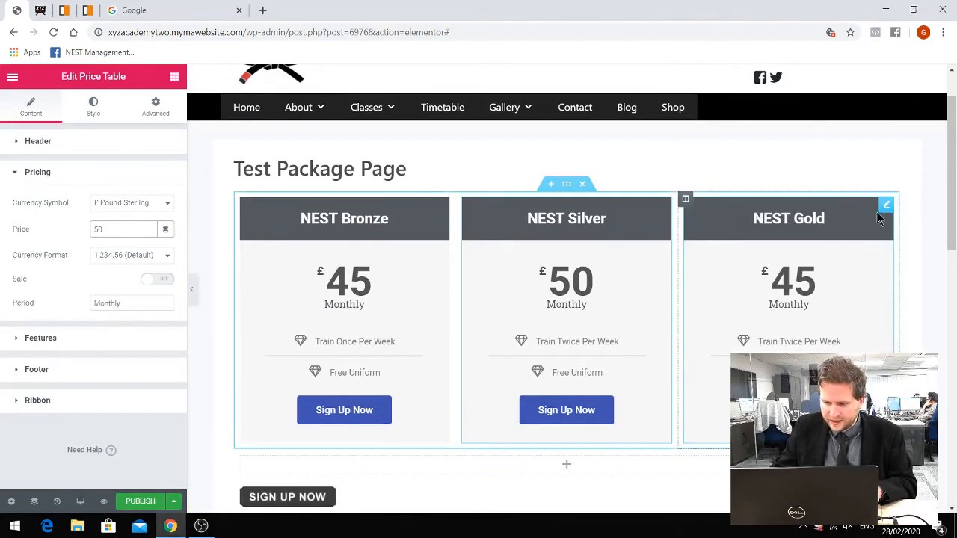
click(885, 207)
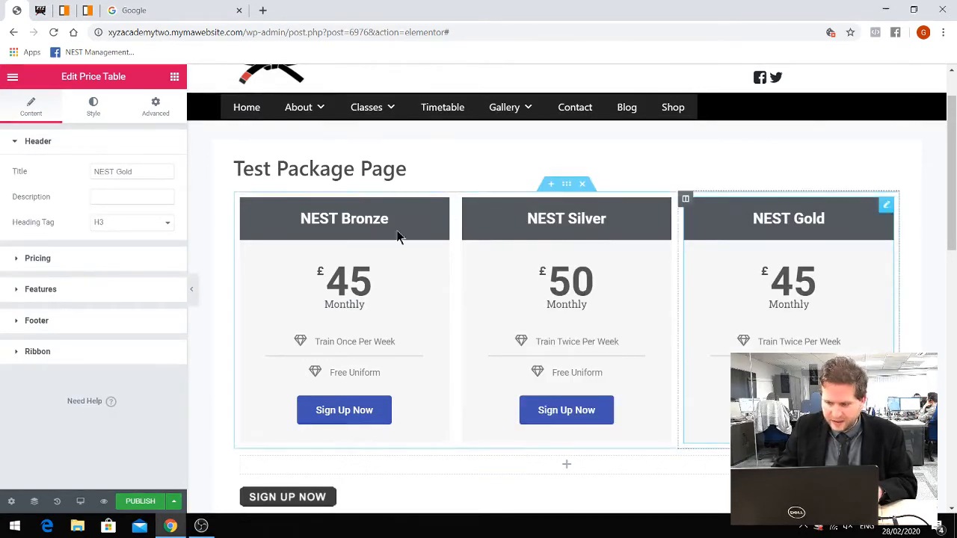
click(76, 259)
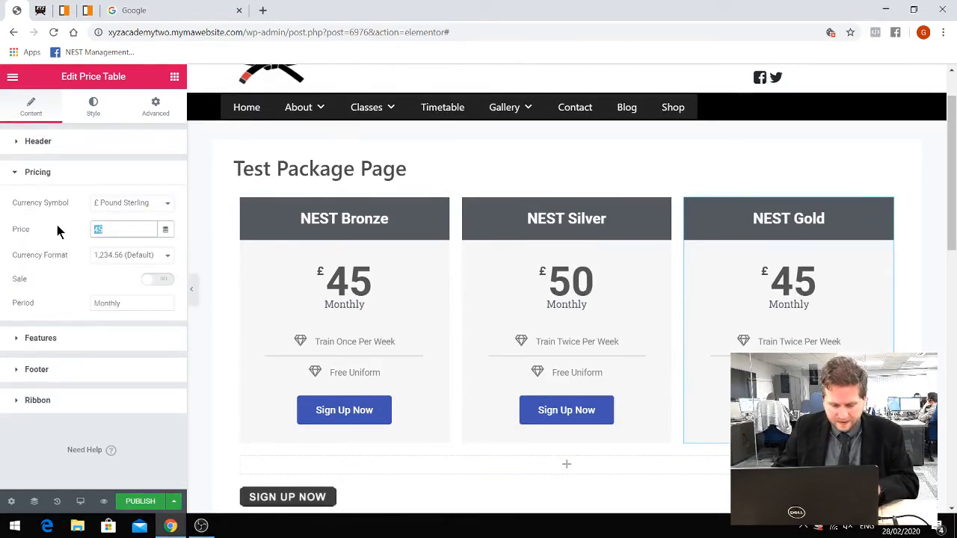
text(55)
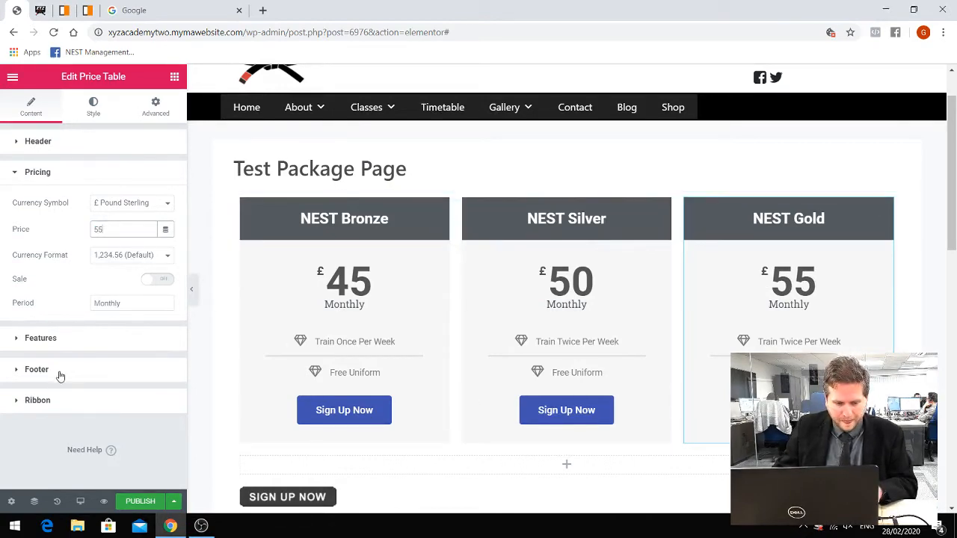
Copy the SIGN UP NOW link address from the myMA package details page
click(66, 13)
scroll(284, 419, down, 5)
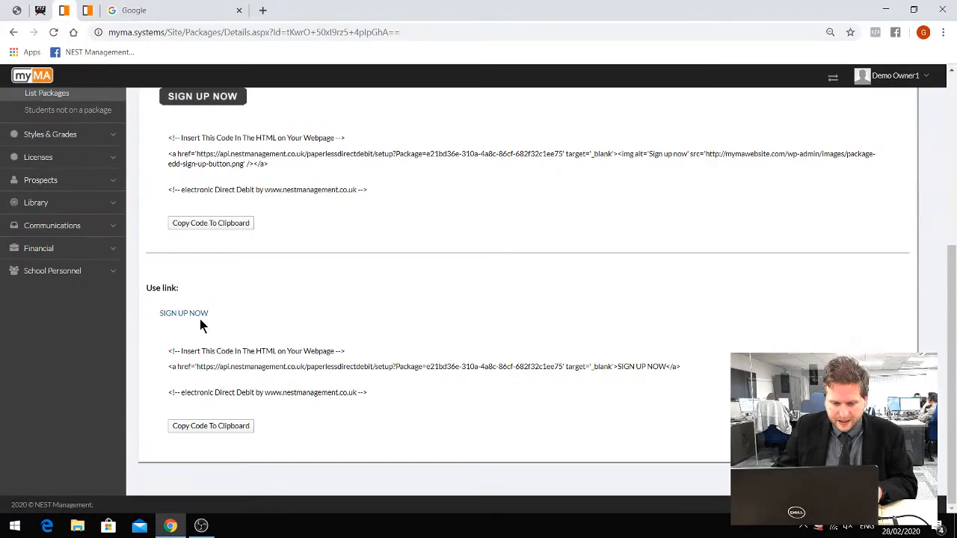
right_click(195, 314)
click(239, 387)
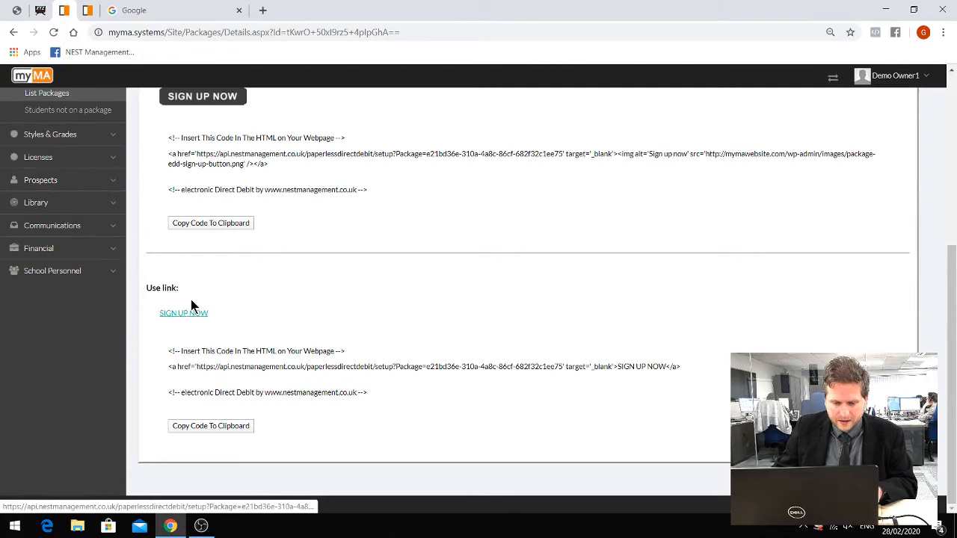
Paste the copied myMA sign-up link into NEST Gold's button Footer Link field
click(18, 11)
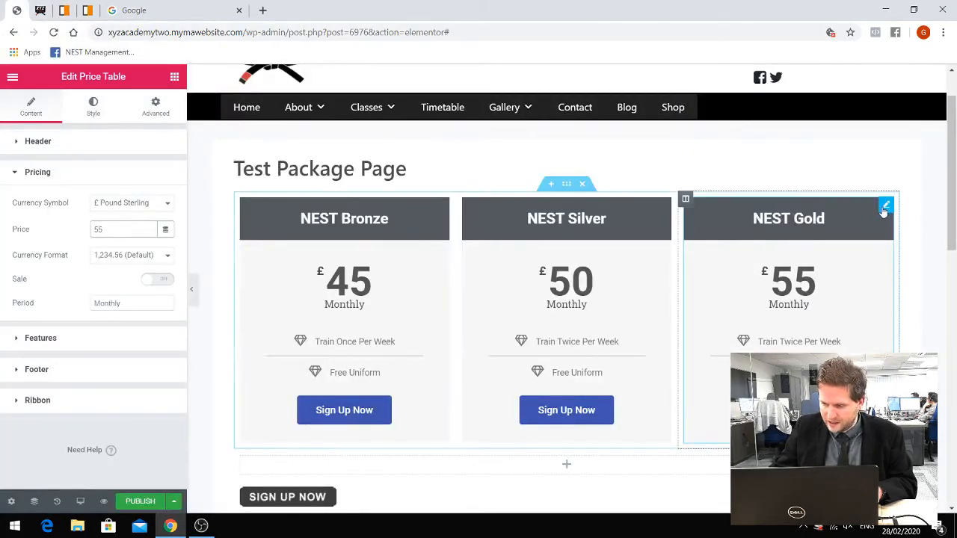
click(63, 372)
triple_click(117, 305)
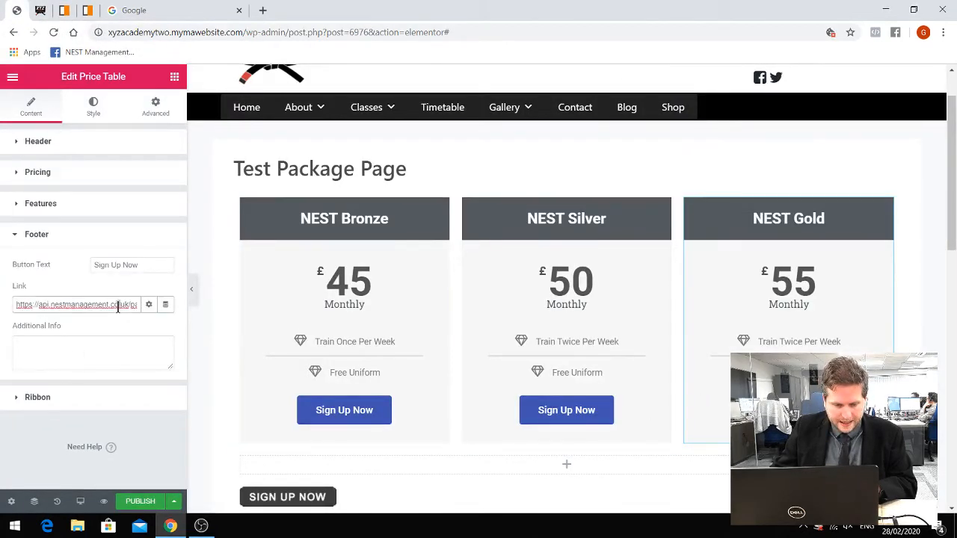
key(ctrl+v)
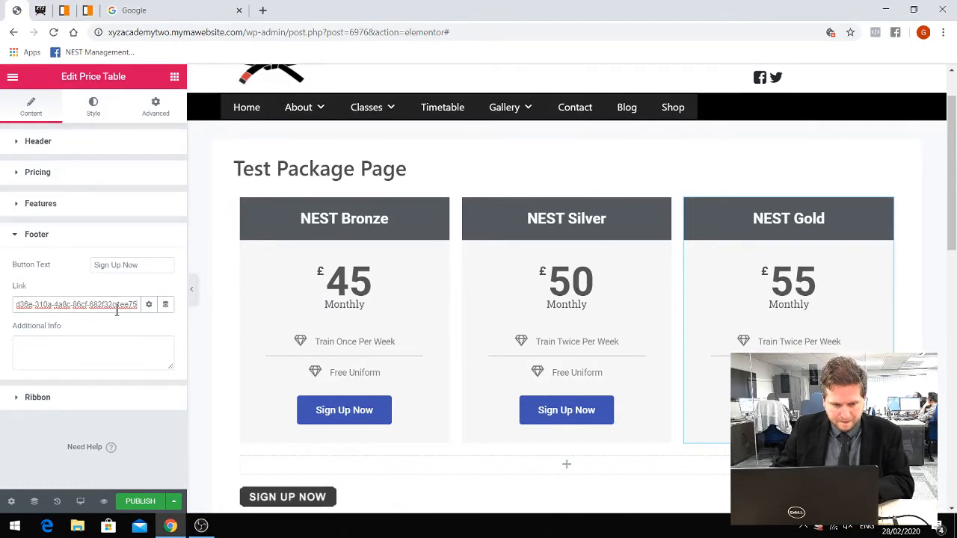
click(192, 392)
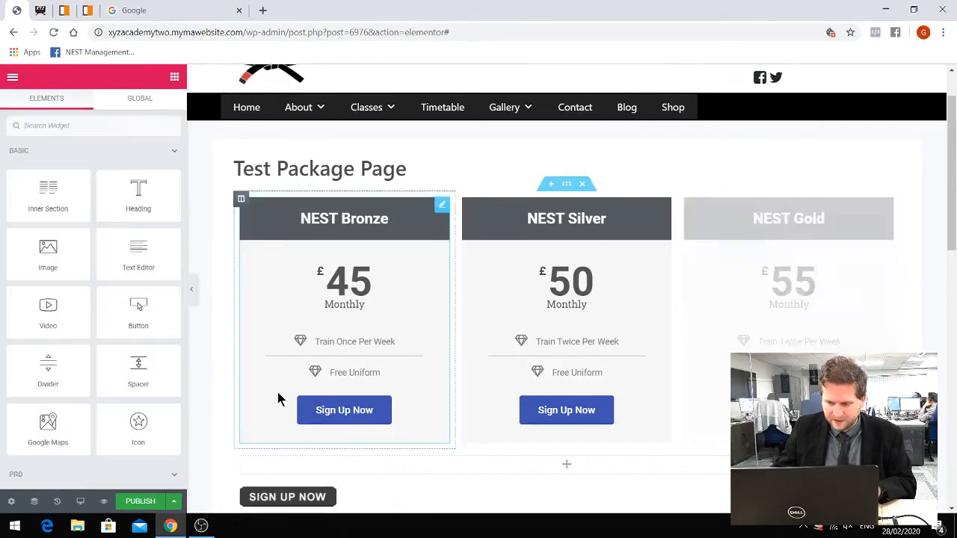
click(173, 501)
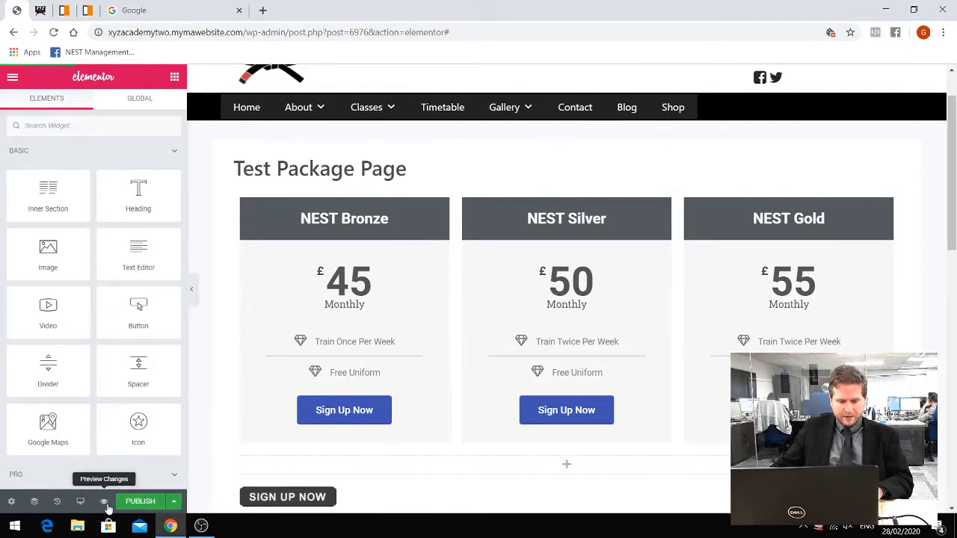
Preview the page, review the Bronze, Silver and Gold tables, and follow NEST Silver's Sign Up Now link
click(103, 501)
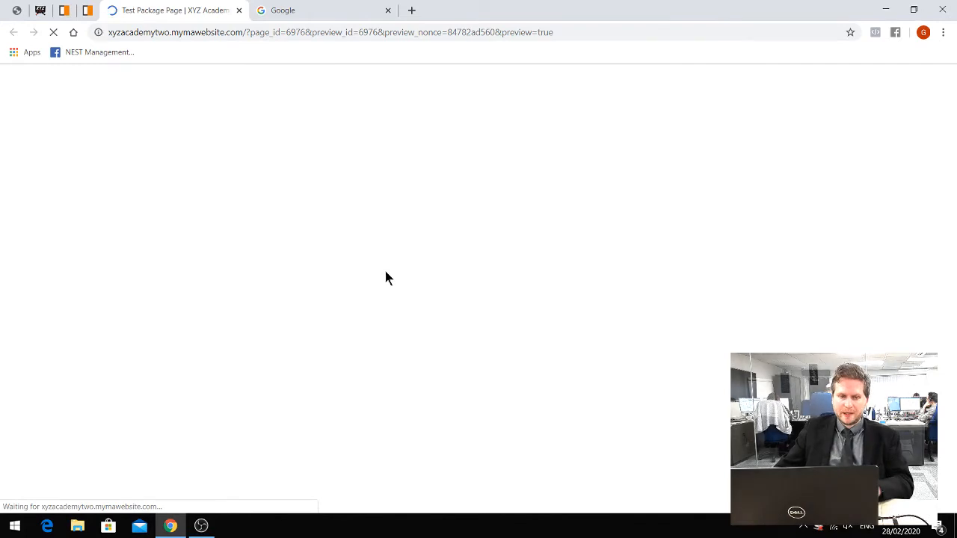
scroll(388, 269, down, 5)
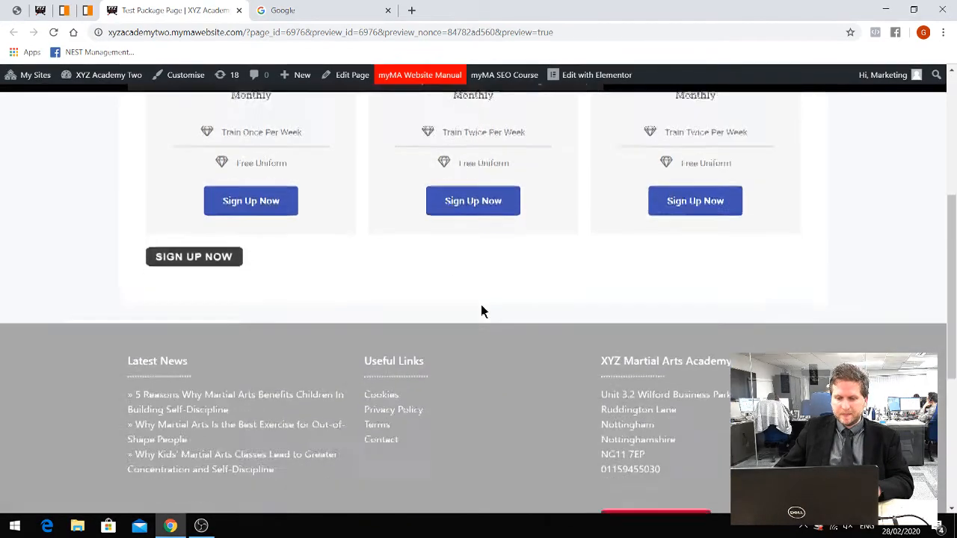
scroll(524, 410, up, 5)
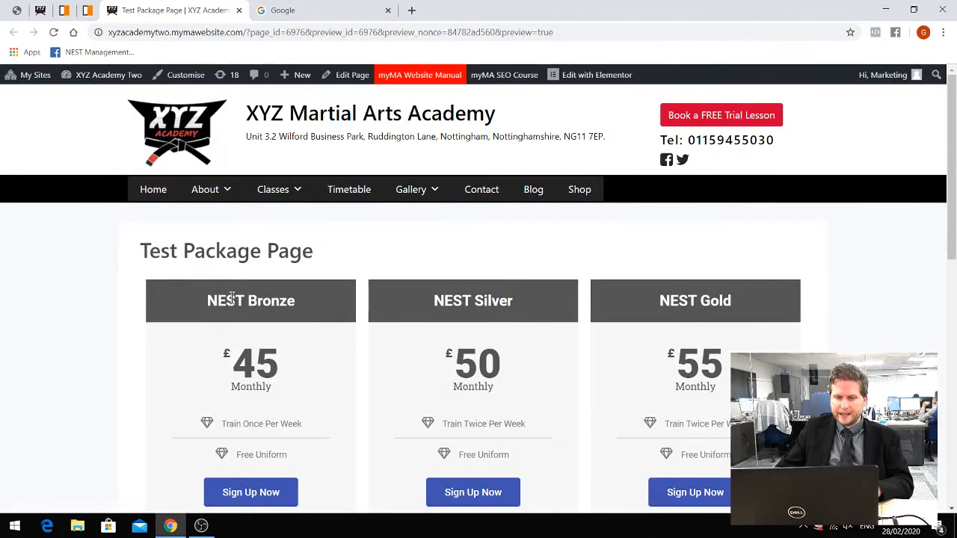
scroll(414, 349, down, 2)
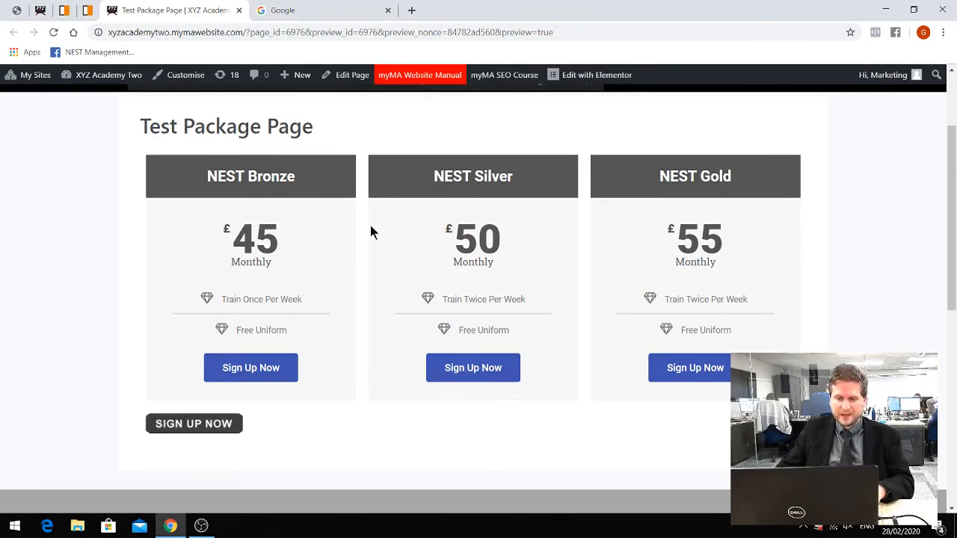
scroll(545, 301, up, 2)
scroll(452, 327, down, 2)
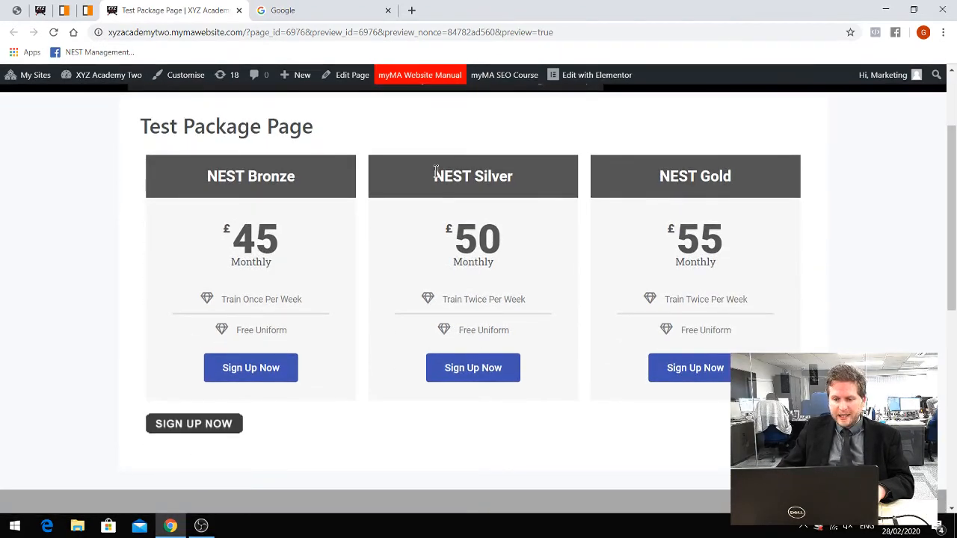
click(482, 366)
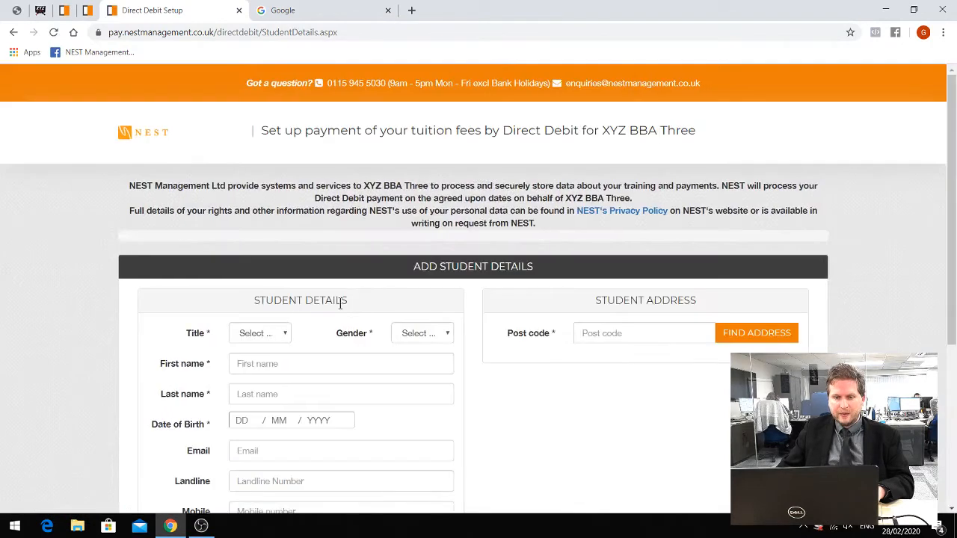
Check the NEST Direct Debit student details form, opening and closing the Title dropdown
click(588, 139)
scroll(647, 143, down, 2)
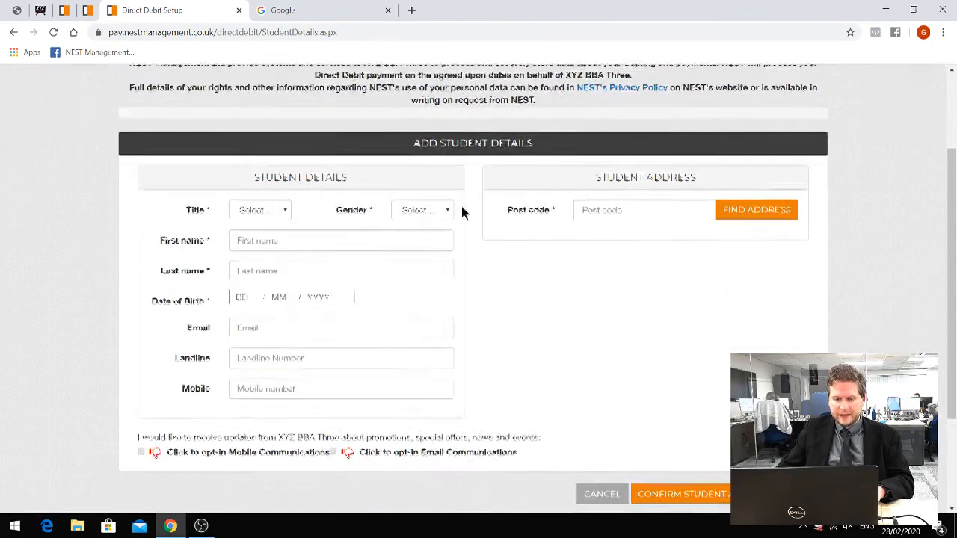
click(265, 209)
click(119, 224)
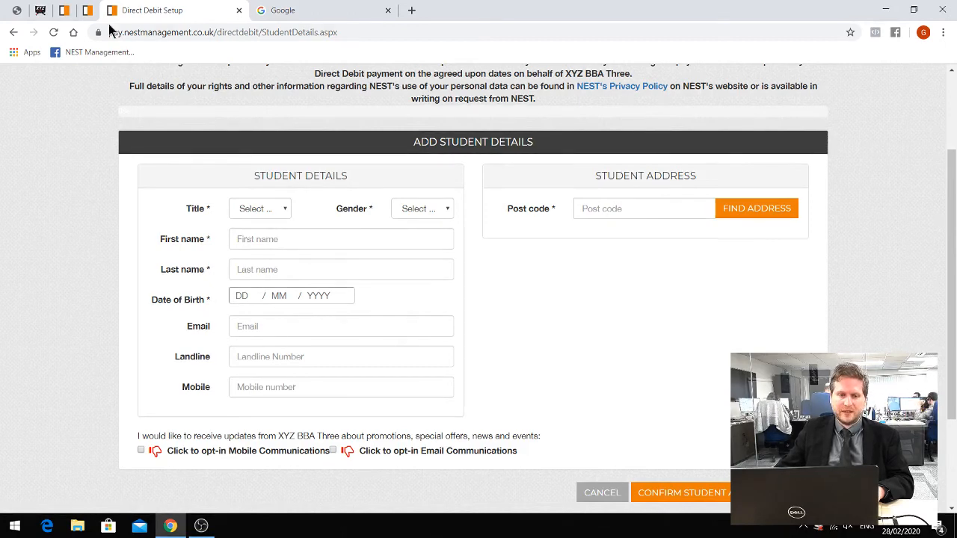
Go back to the Test Package Page in the Elementor editor
click(88, 9)
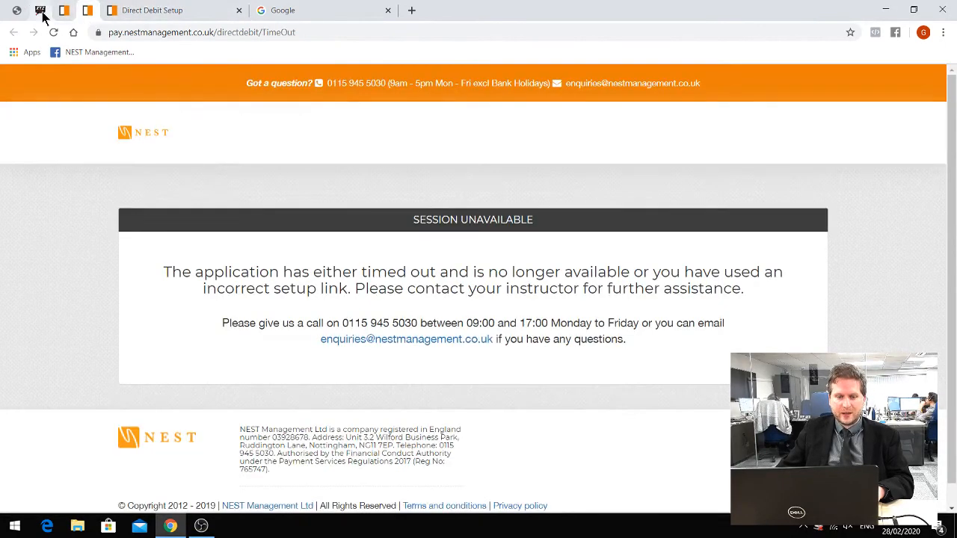
click(40, 10)
click(18, 11)
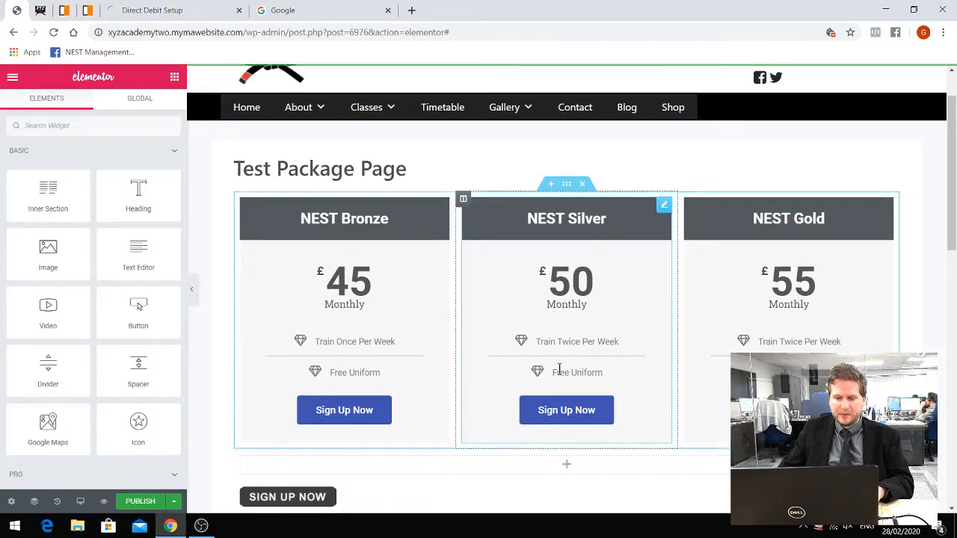
Look over the Bronze, Silver and Gold cards in the Elementor canvas, then open a blank tab
scroll(372, 317, down, 3)
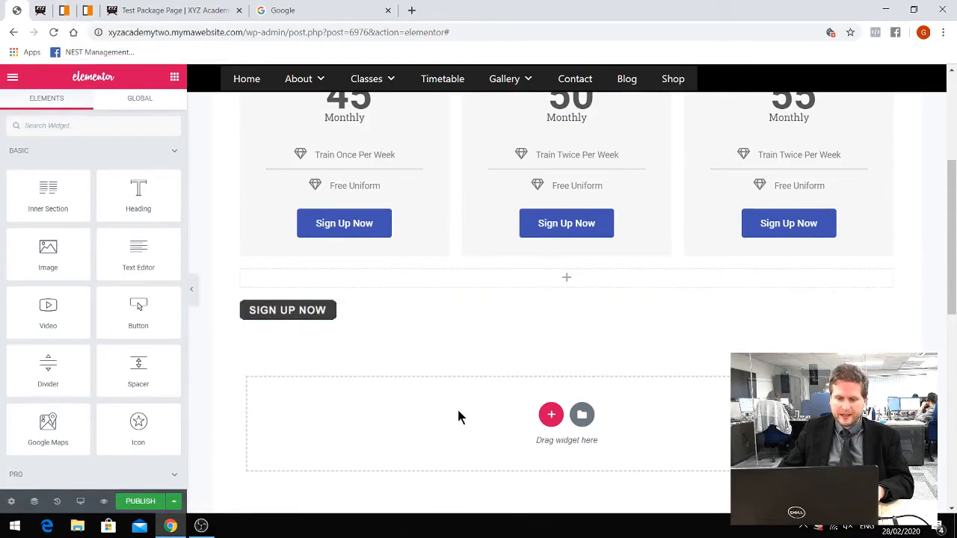
scroll(459, 416, up, 3)
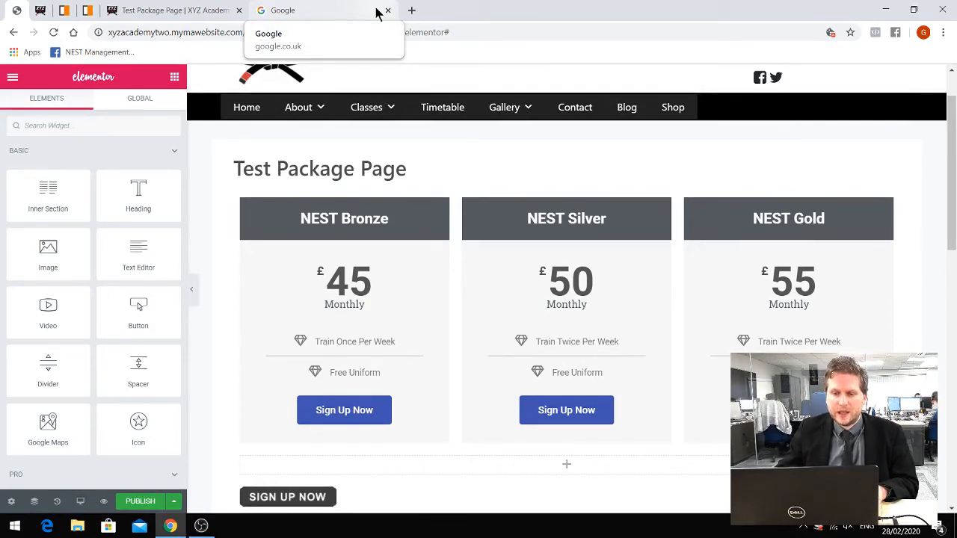
click(412, 10)
Copy the myMA SIGN UP NOW link address and shorten it in Bitly to bit.ly/3ci7bhi
click(88, 10)
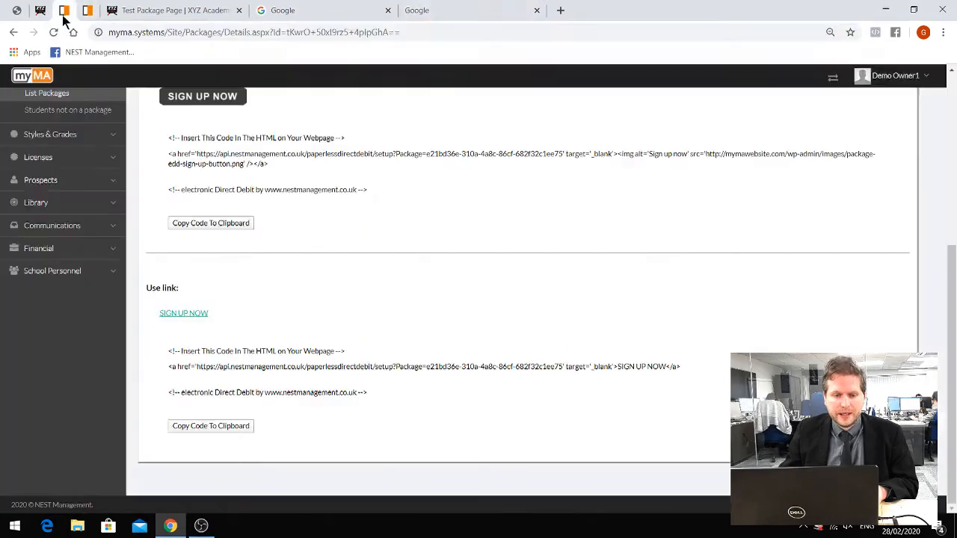
right_click(178, 318)
click(242, 393)
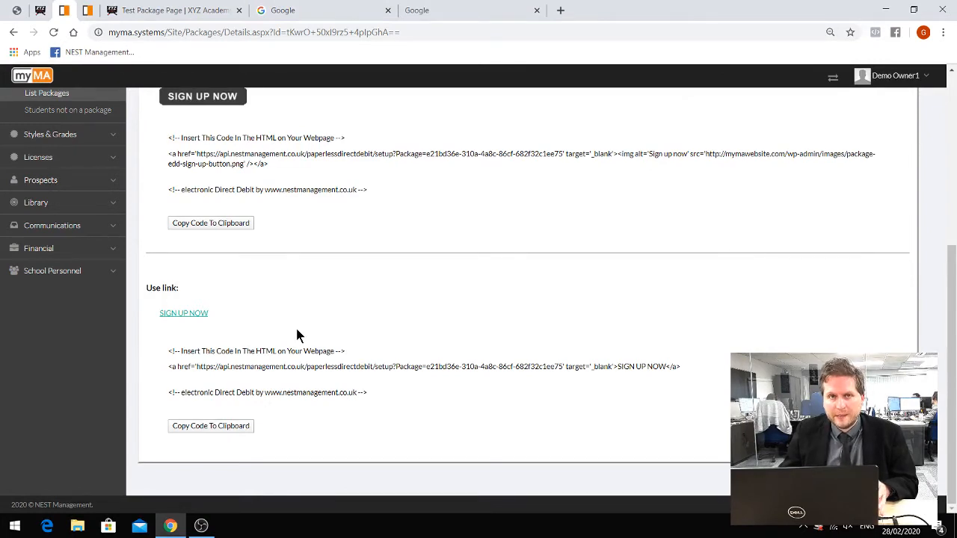
click(441, 11)
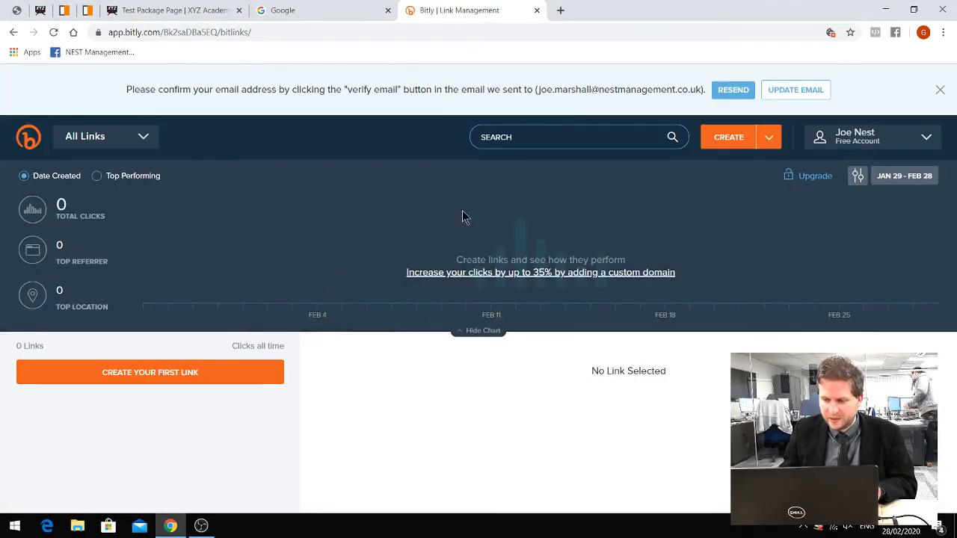
click(730, 142)
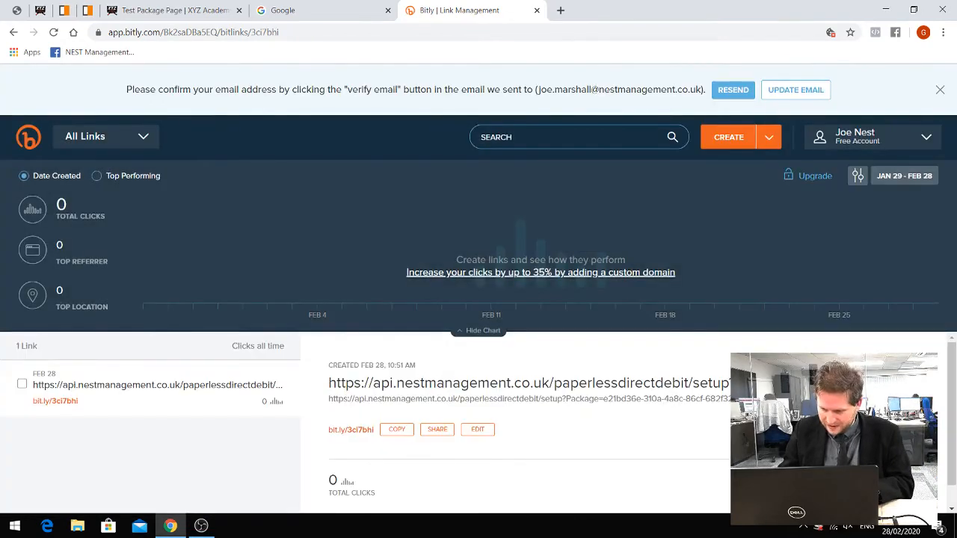
Copy bit.ly/3ci7bhi and load it in a new tab to confirm it opens the Direct Debit form
click(397, 430)
click(561, 11)
key(ctrl+v)
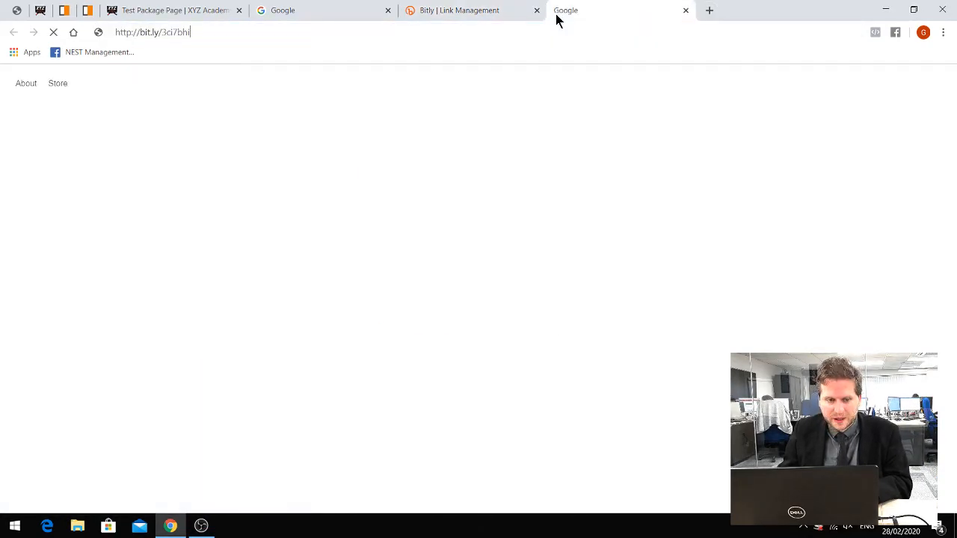
key(Return)
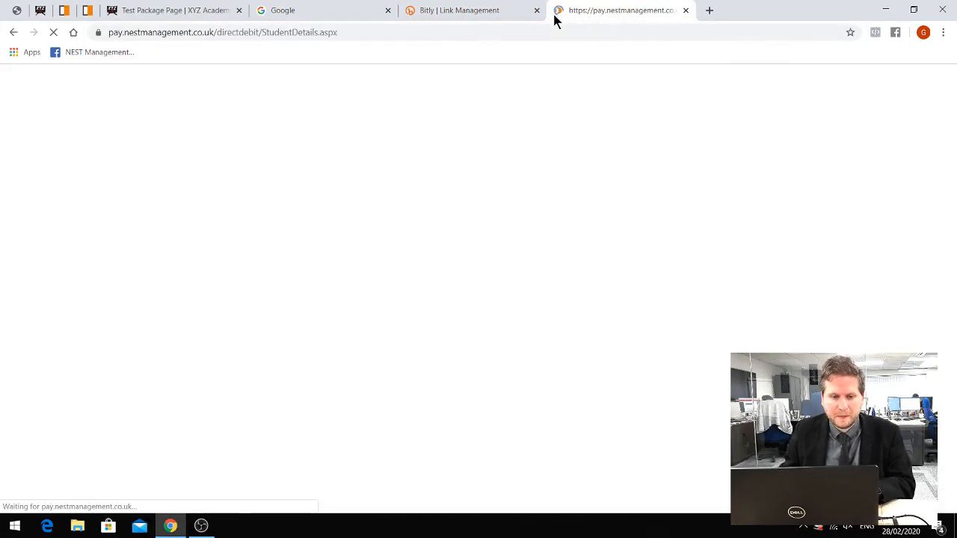
scroll(521, 443, down, 3)
scroll(521, 442, up, 2)
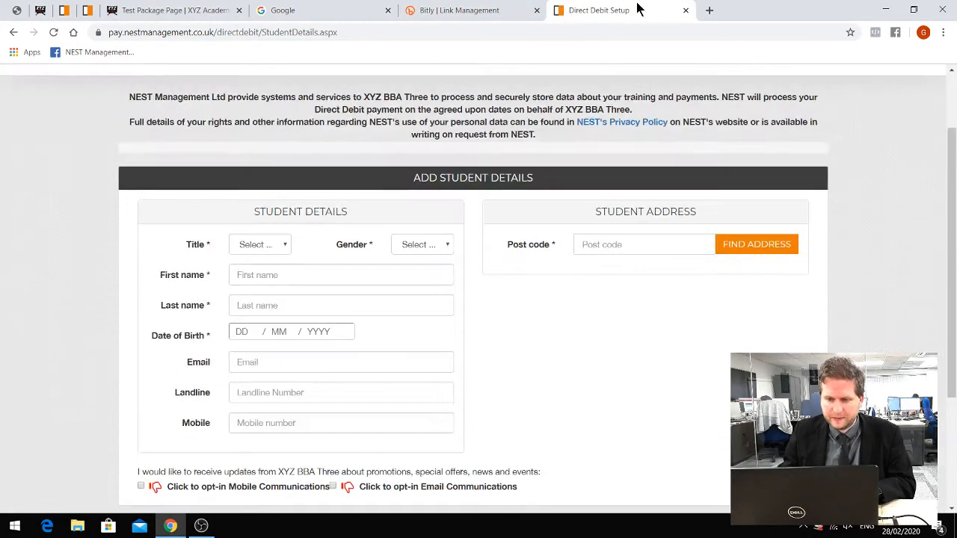
Copy the SIGN UP NOW link address again from the myMA package details page
click(65, 10)
click(39, 10)
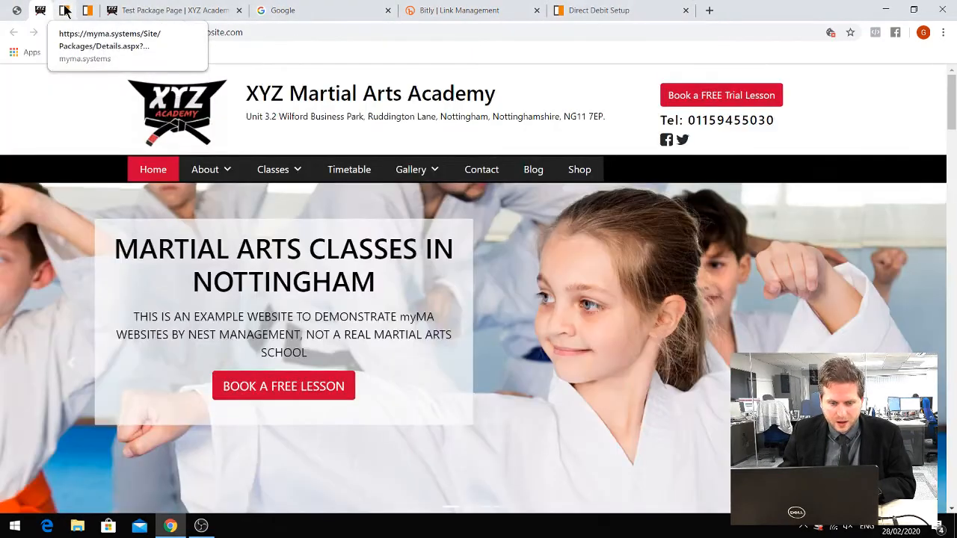
click(64, 10)
right_click(191, 313)
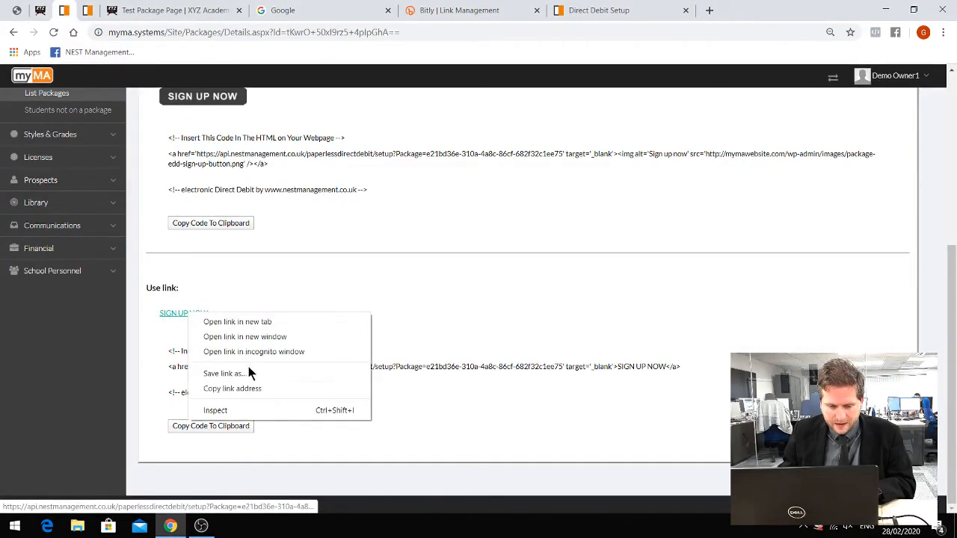
click(254, 388)
Search Google for 'qr code generator' from the Direct Debit tab's address bar
click(582, 18)
key(ctrl+l)
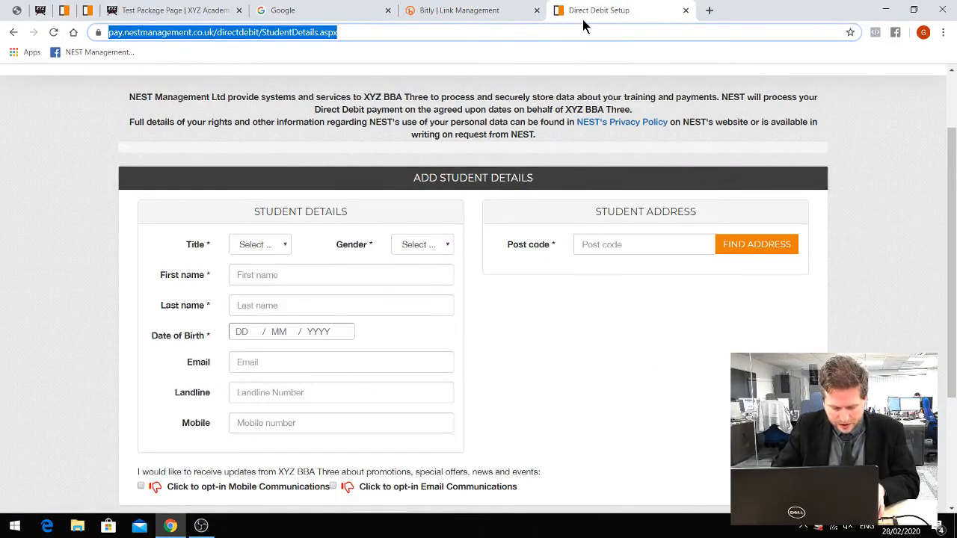
text(qr code)
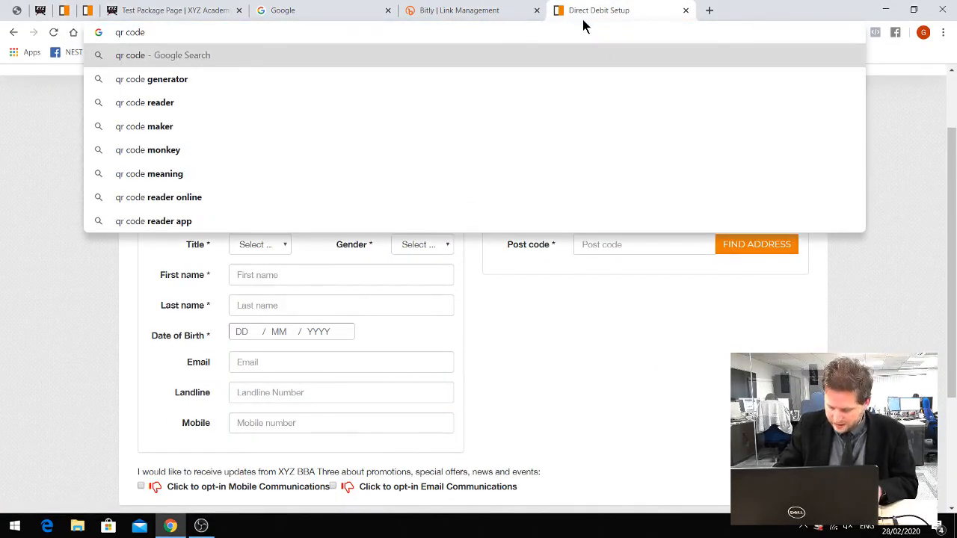
key(Down)
key(Return)
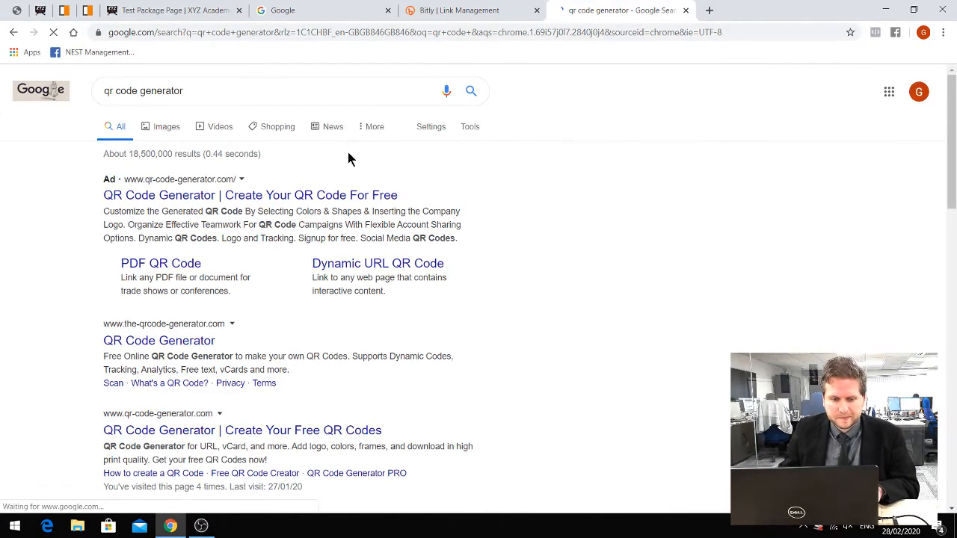
Generate a static QR code from the pasted sign-up URL on the-qrcode-generator.com, then return to the editor
click(191, 345)
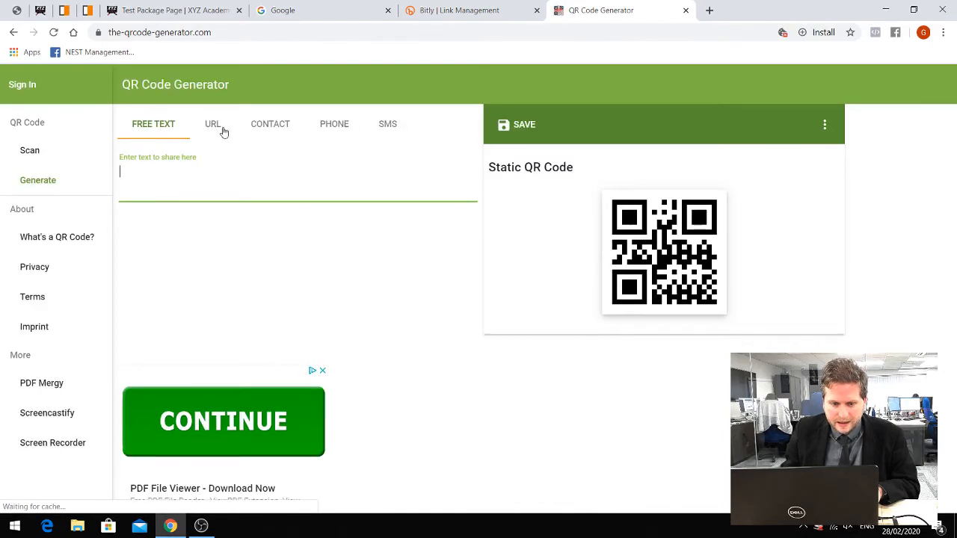
click(223, 132)
click(170, 166)
key(ctrl+v)
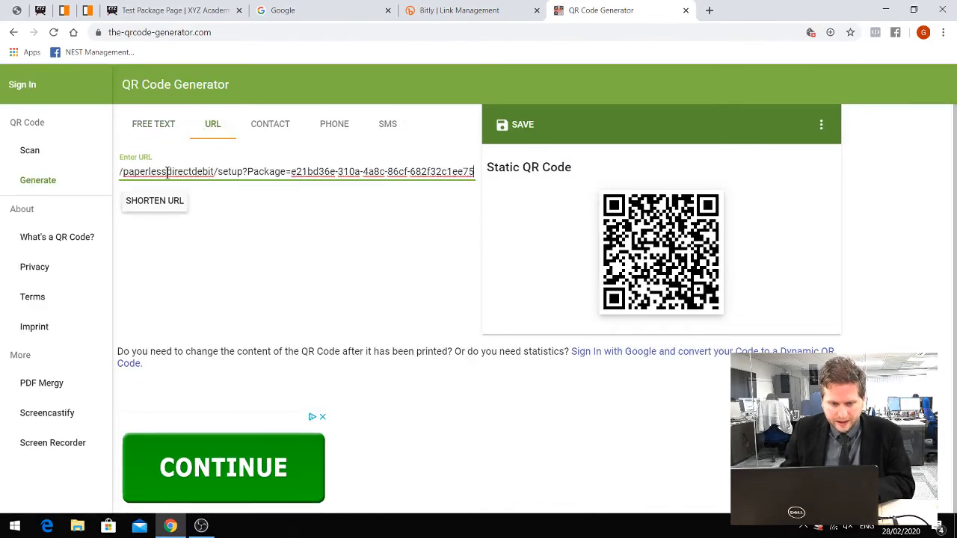
click(279, 270)
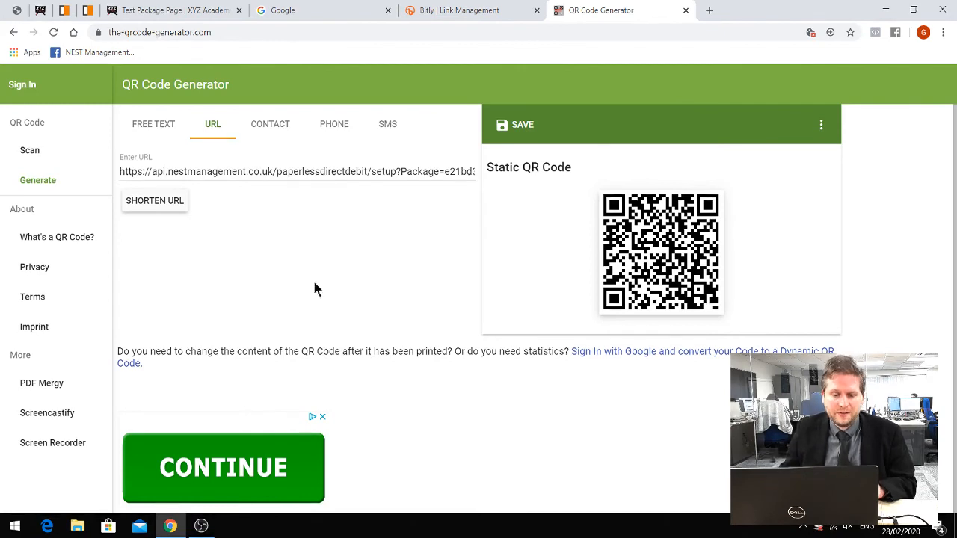
click(161, 10)
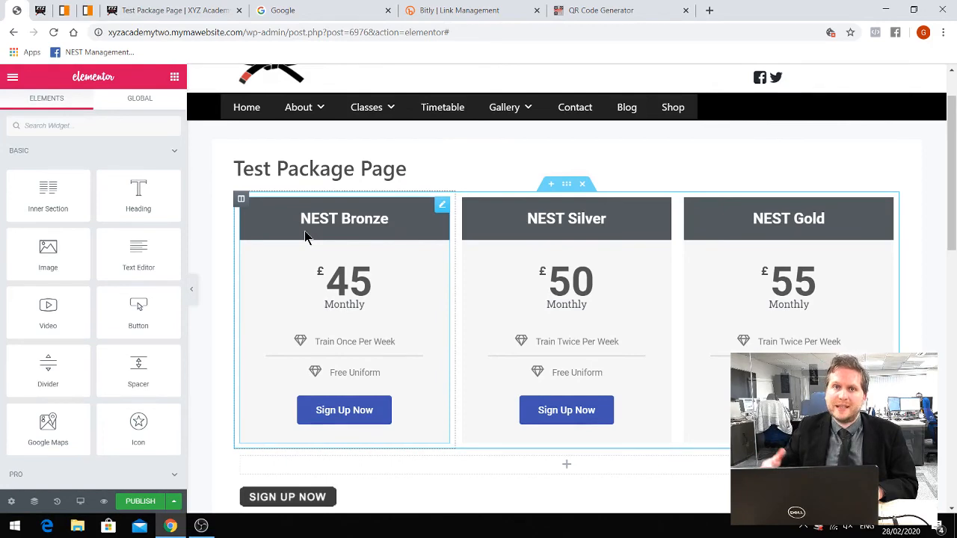
Switch to the pinned myMA tab showing the package details page
click(64, 10)
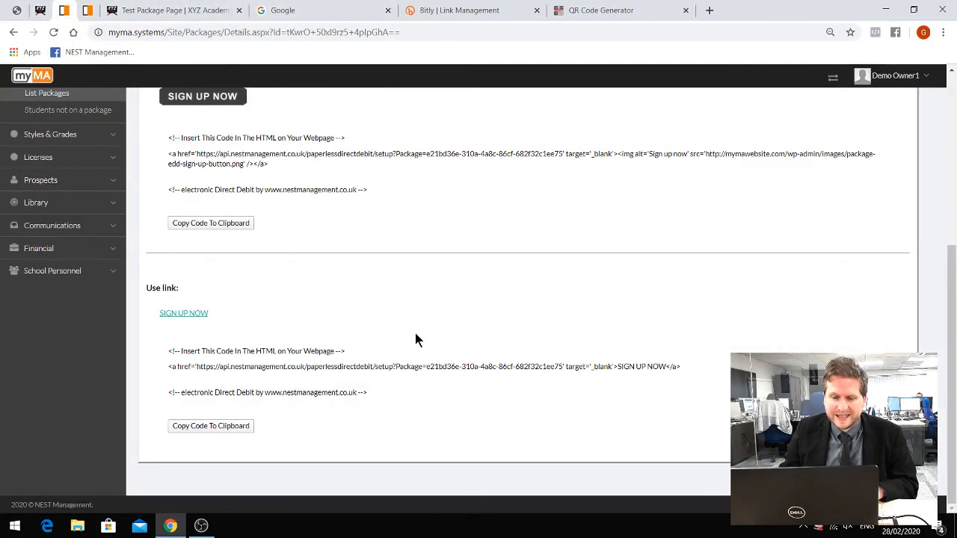